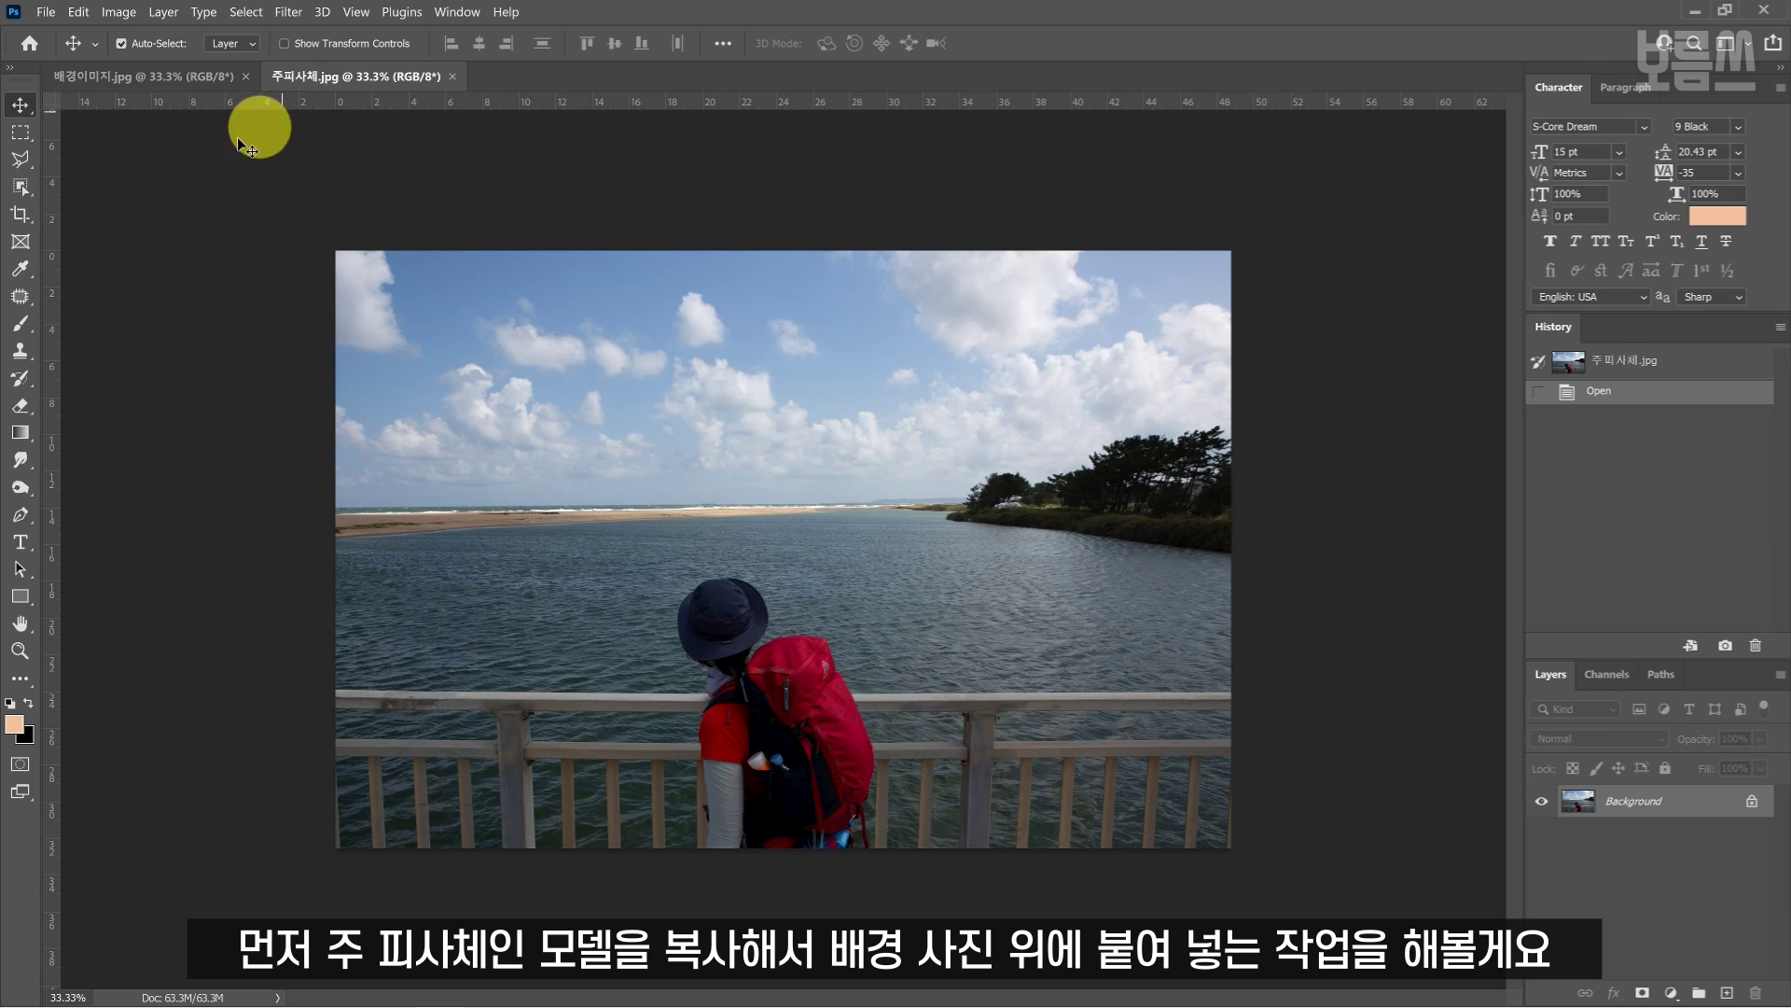
Select the hiker with the backpack on the bridge using the Object Selection Tool.
click(20, 186)
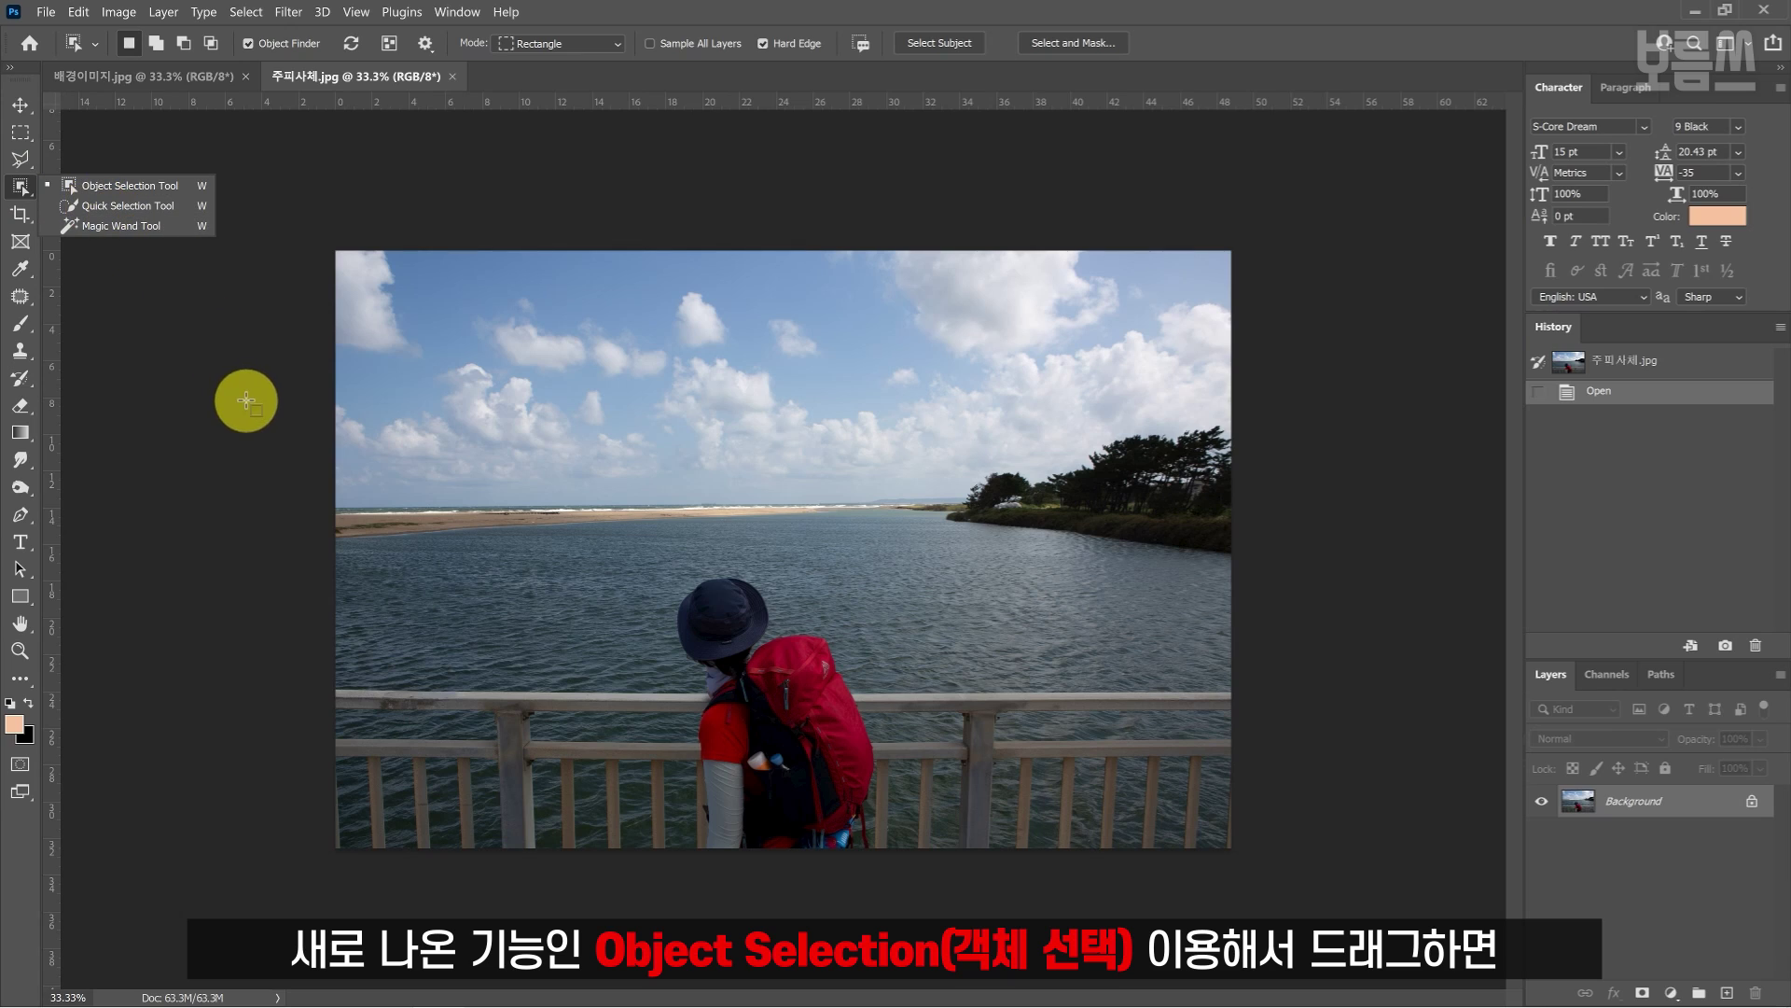
click(172, 185)
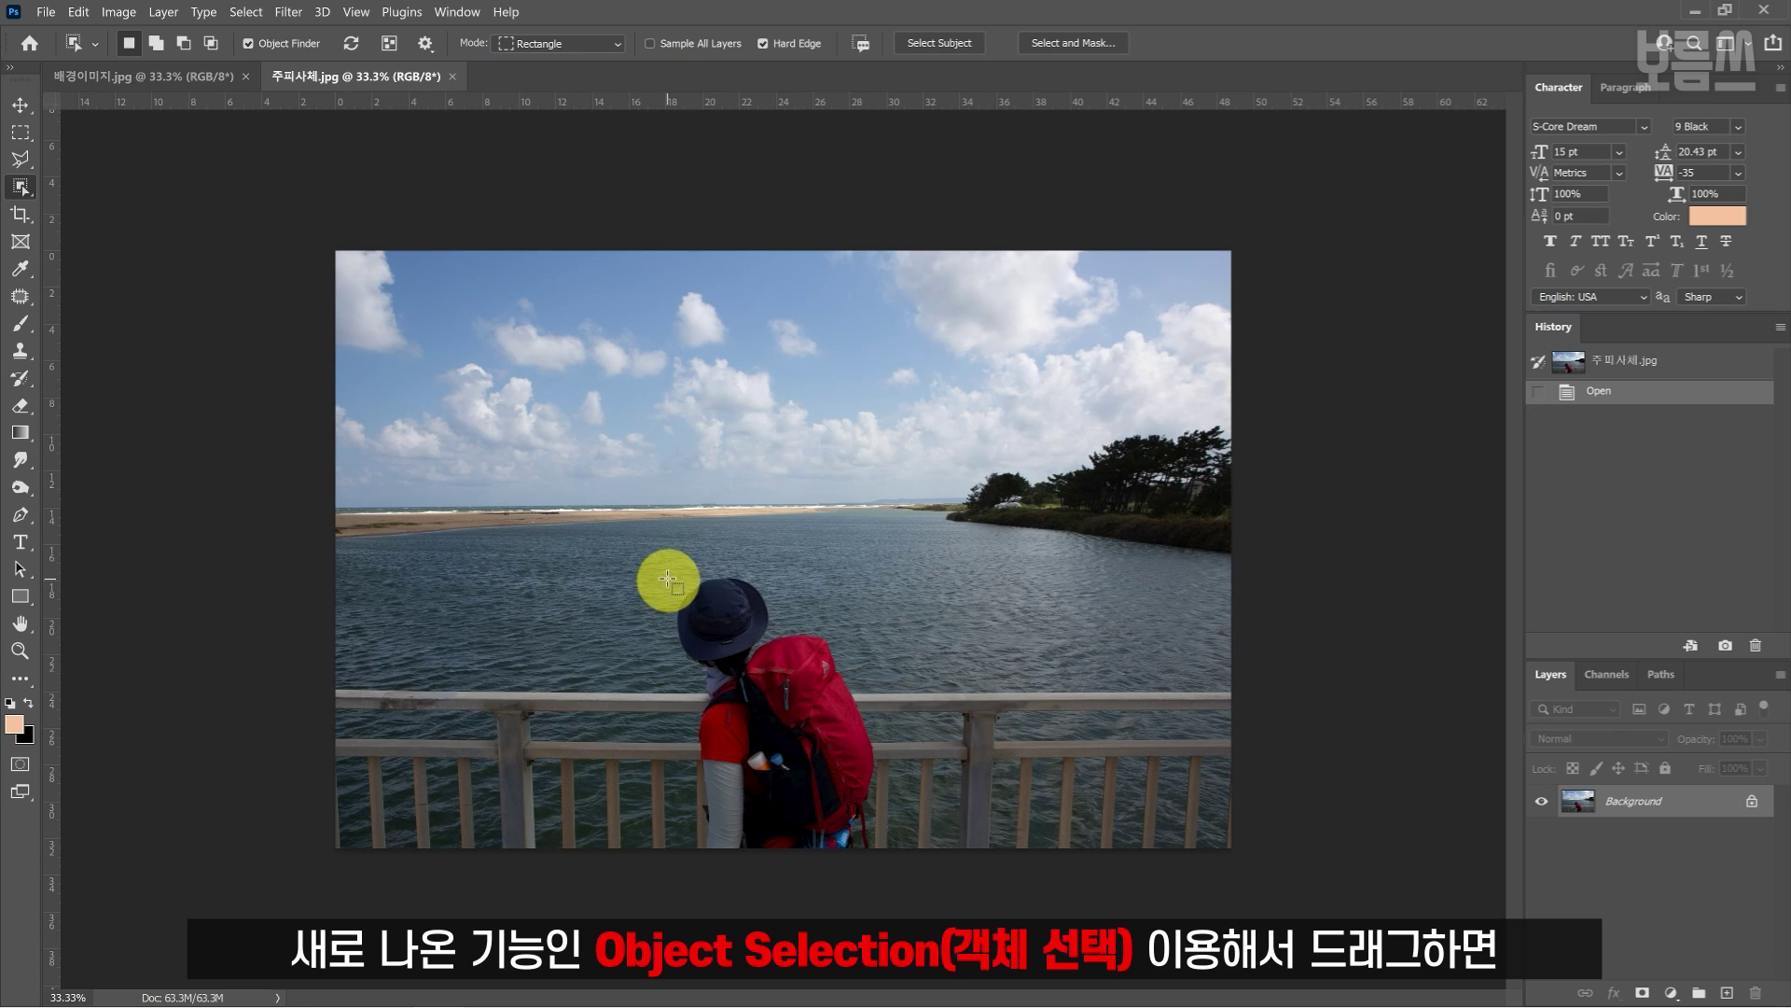
drag(646, 563, 927, 847)
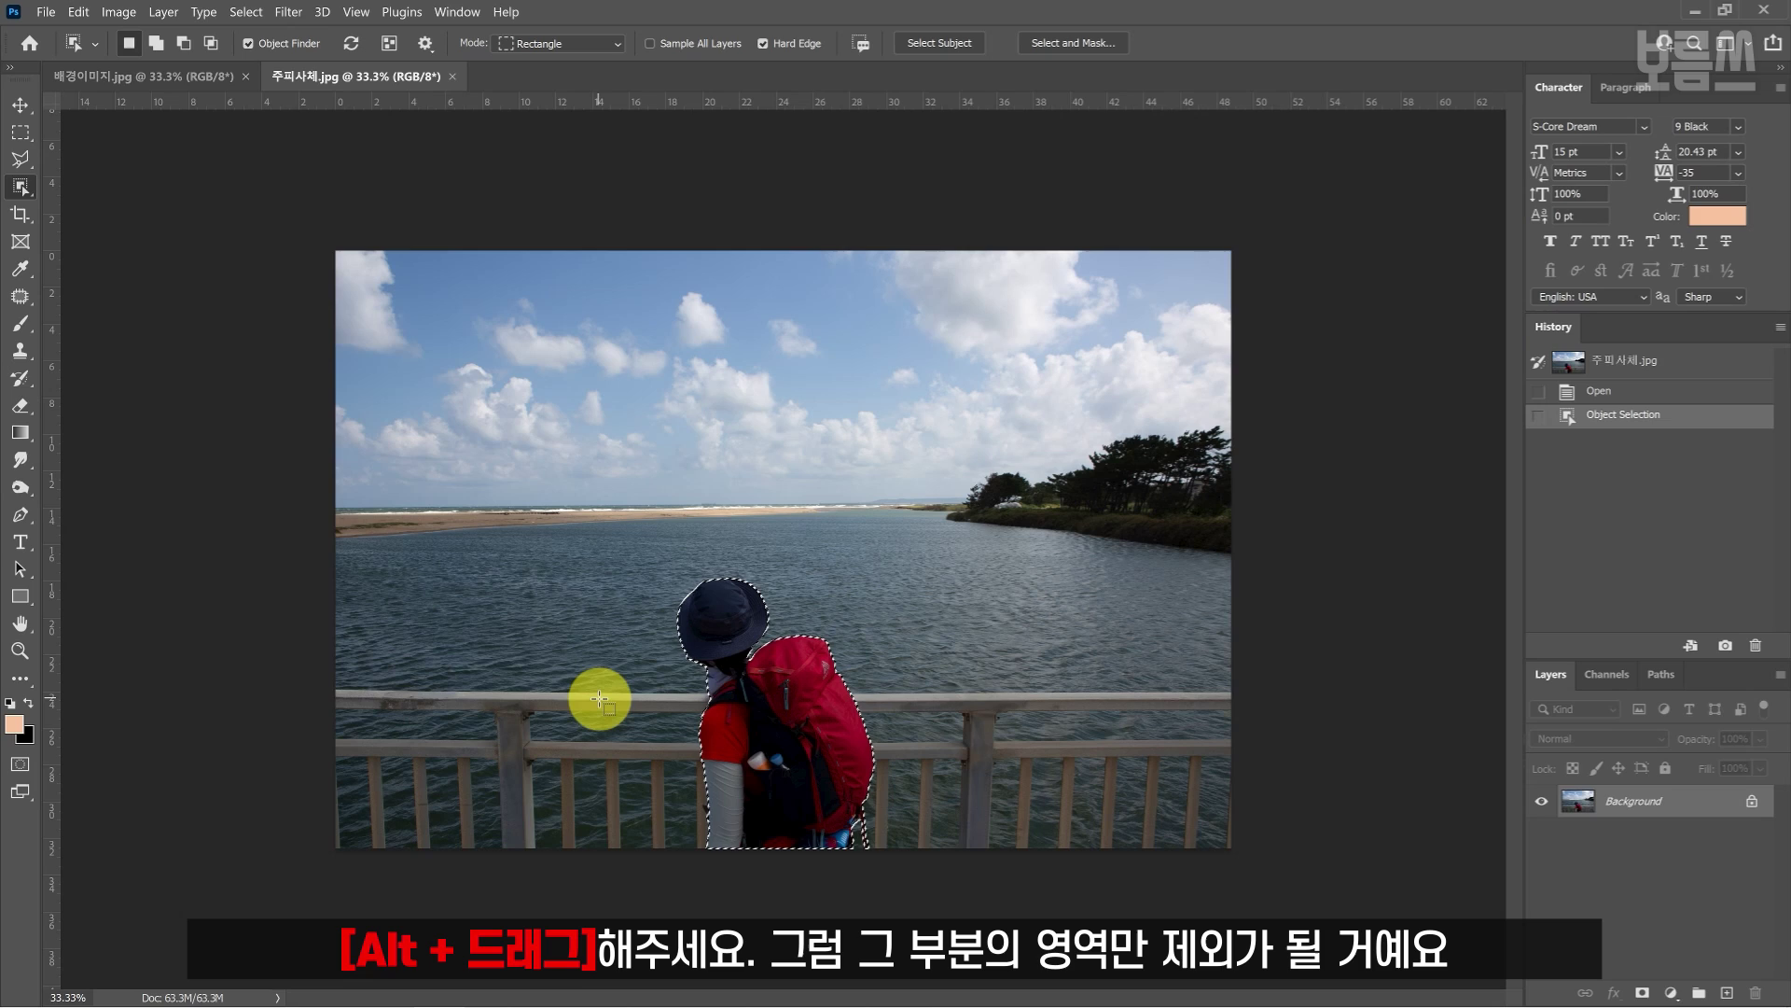
Try subtracting the hiker's shoulder and arm area from the object selection, and add that area back.
alt+drag(602, 700, 799, 781)
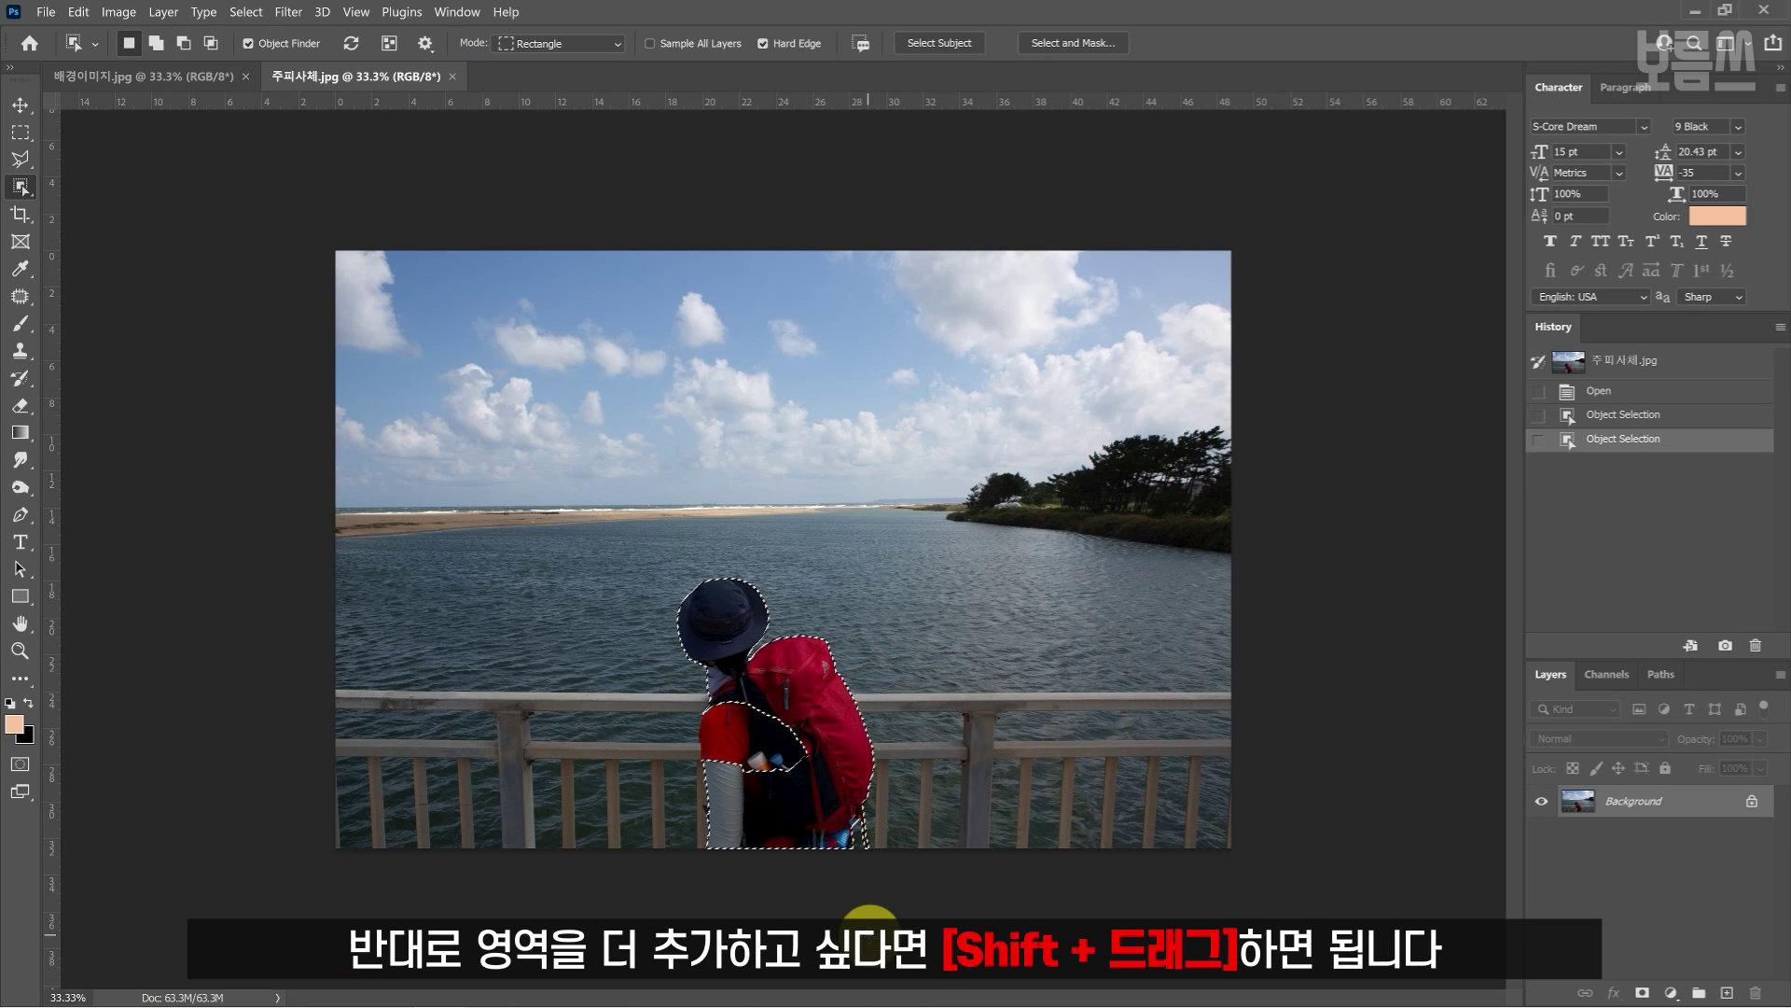
shift+drag(687, 695, 686, 696)
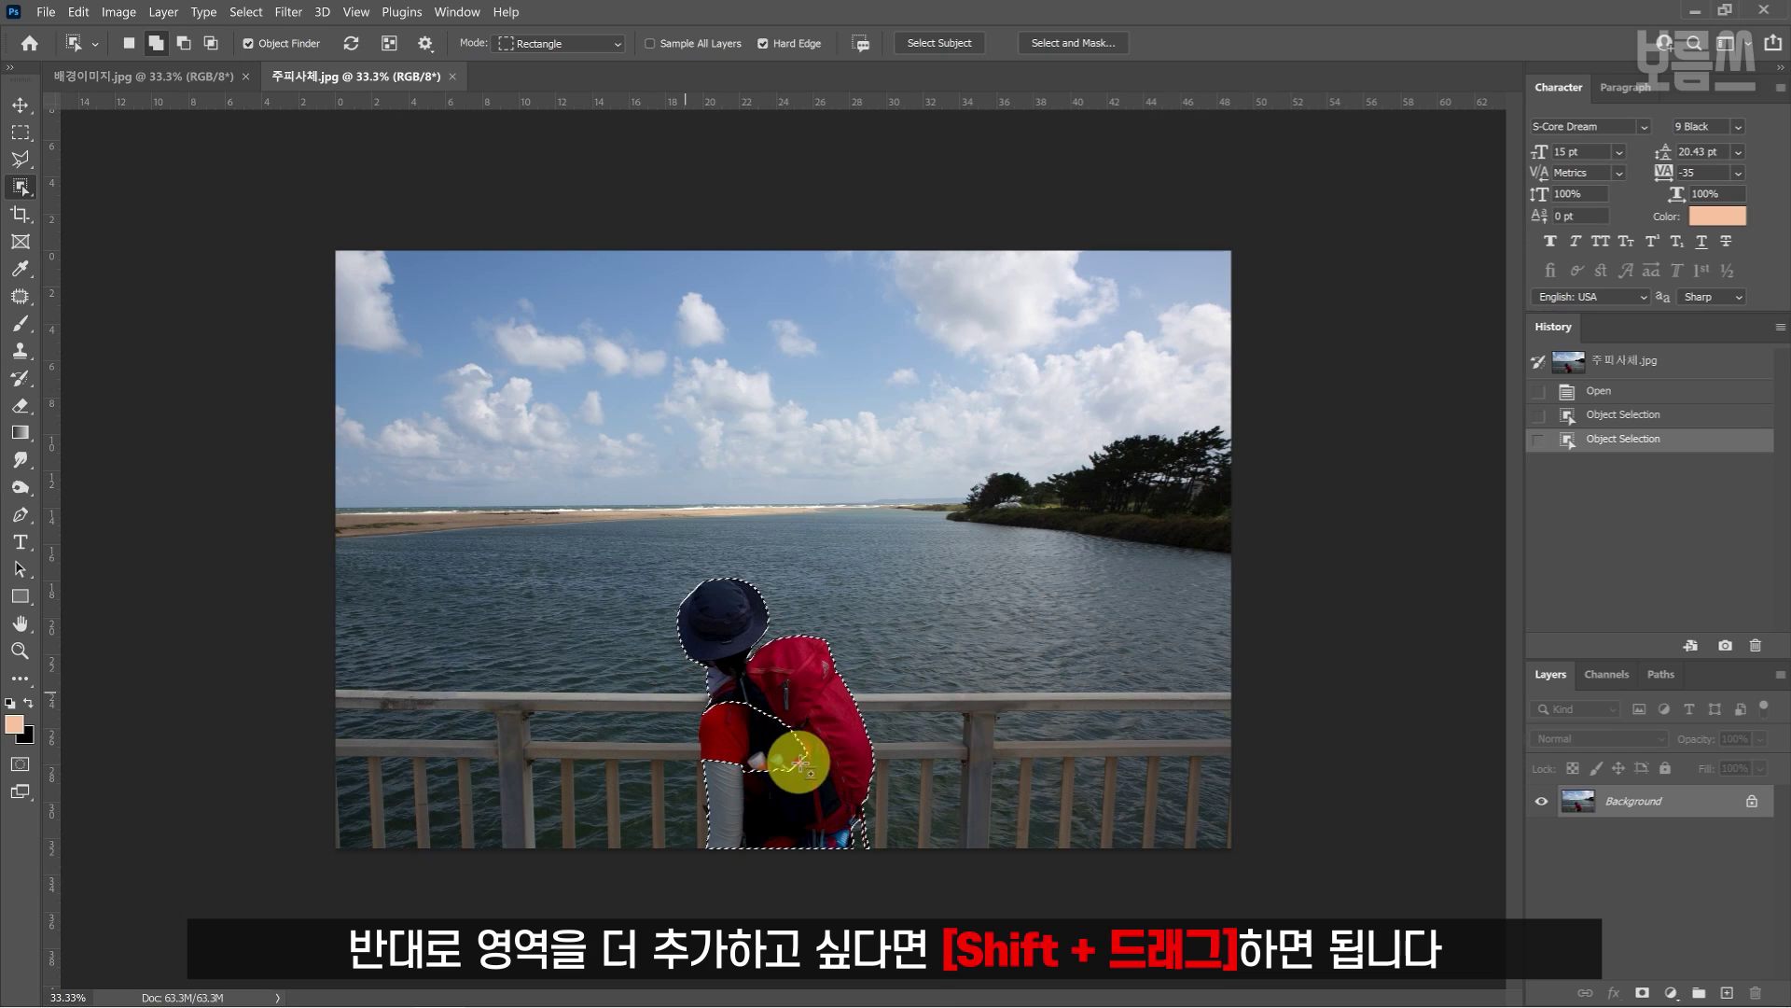
shift+drag(800, 763, 825, 790)
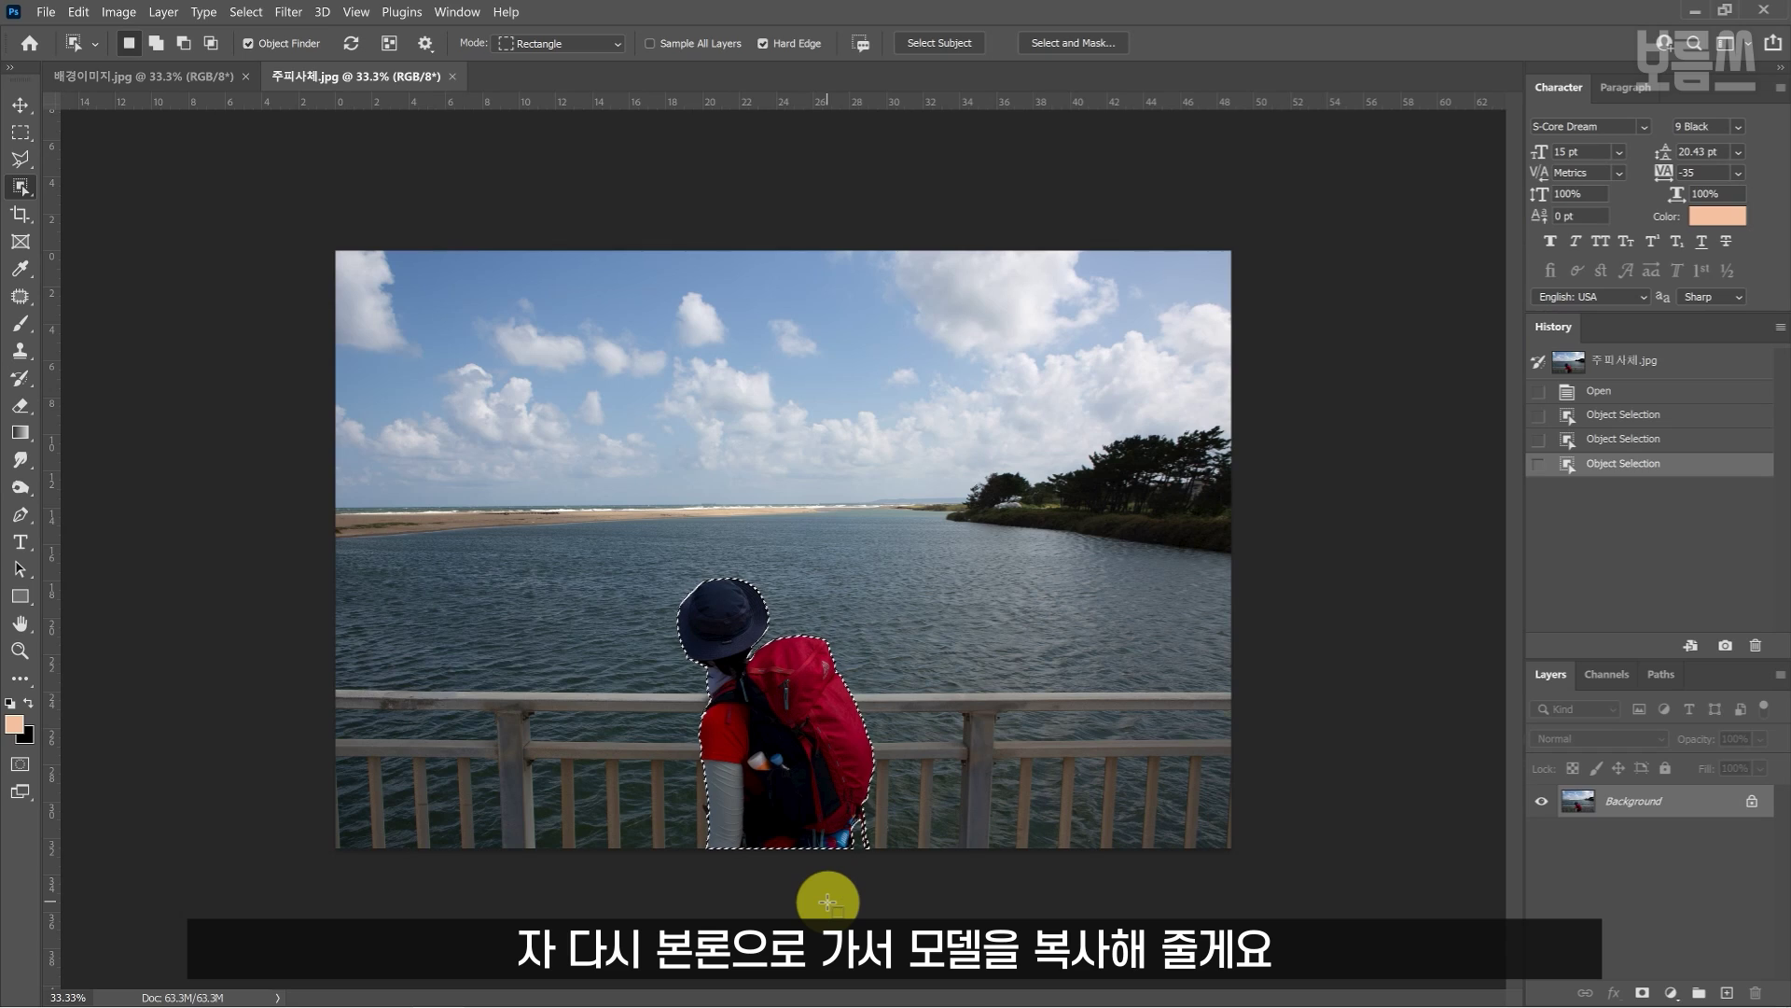
Copy the selected hiker and paste it into the background photo 배경이미지.jpg.
key(ctrl+c)
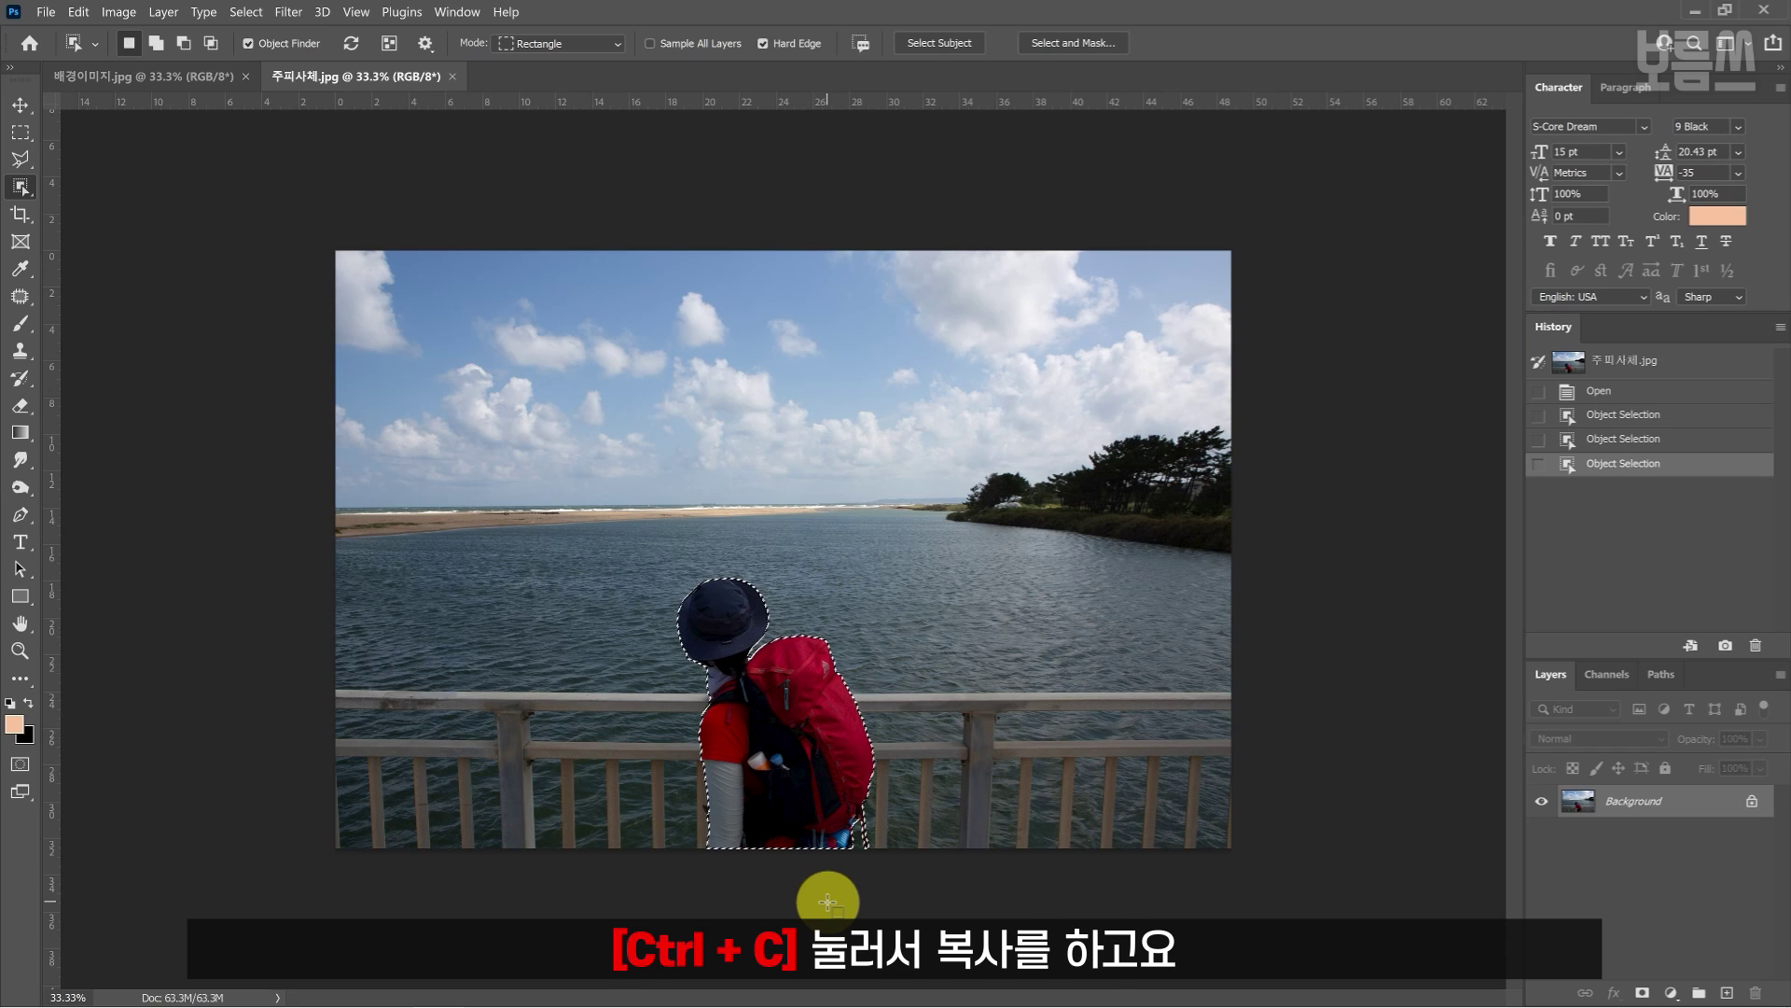
click(192, 86)
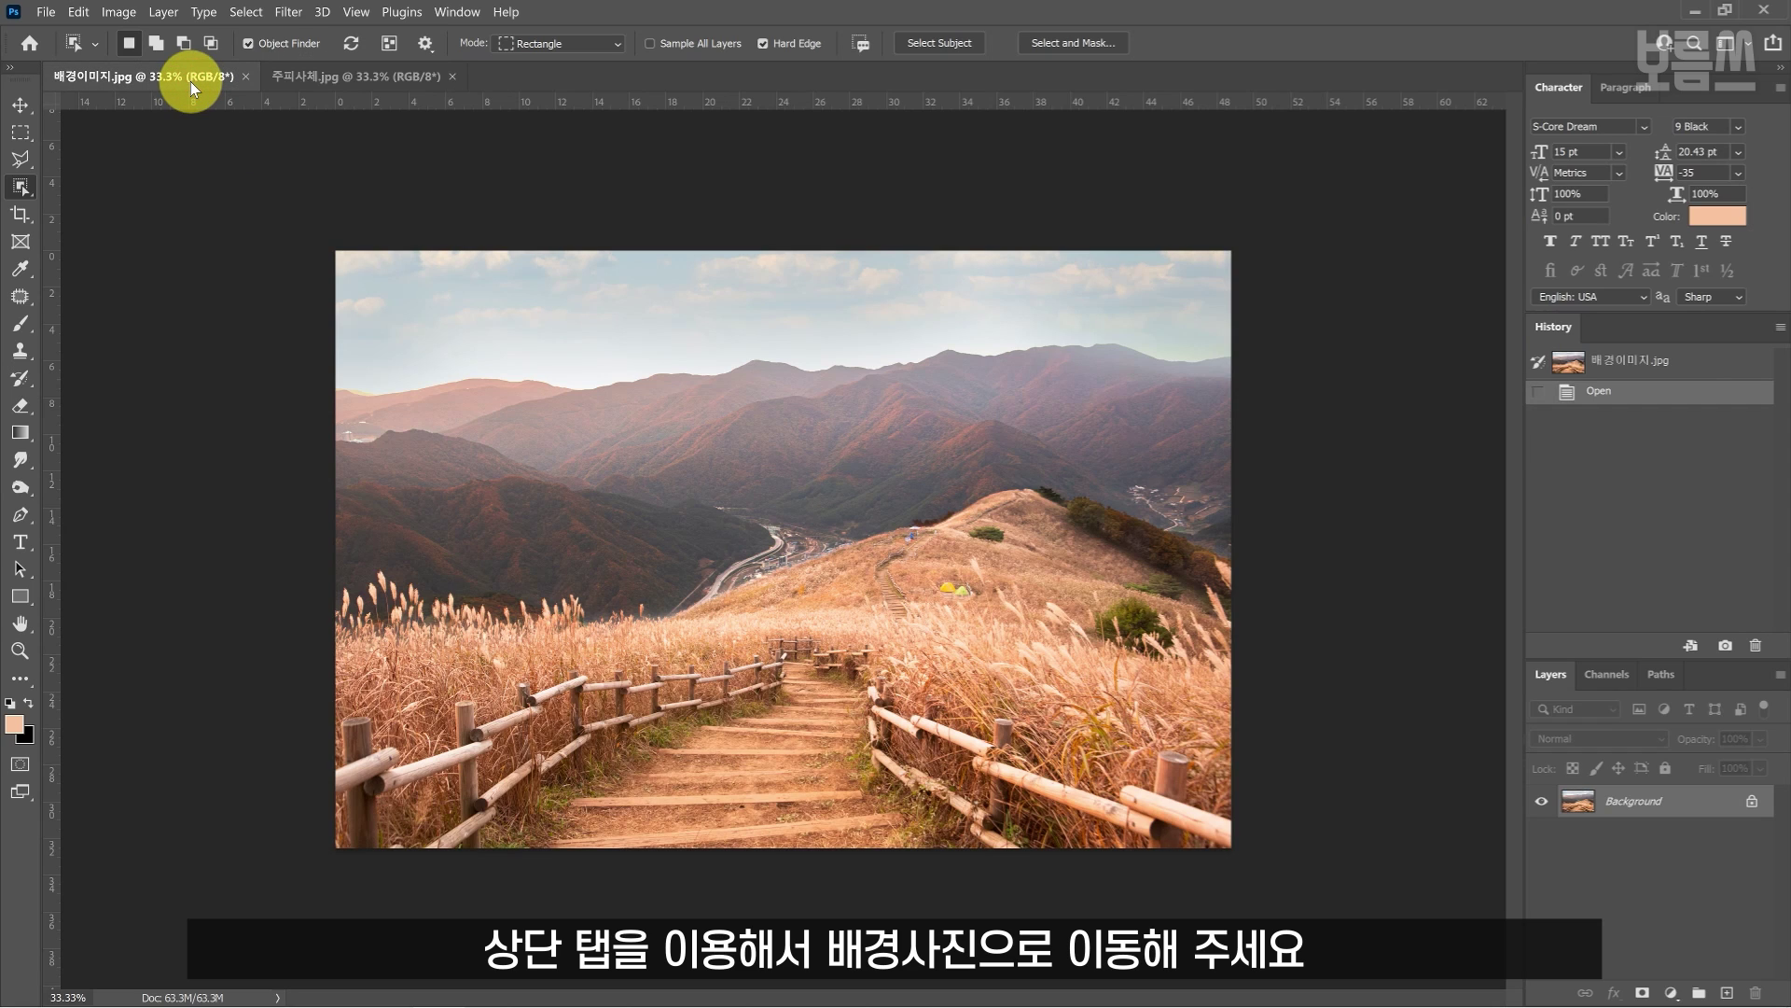
key(ctrl+v)
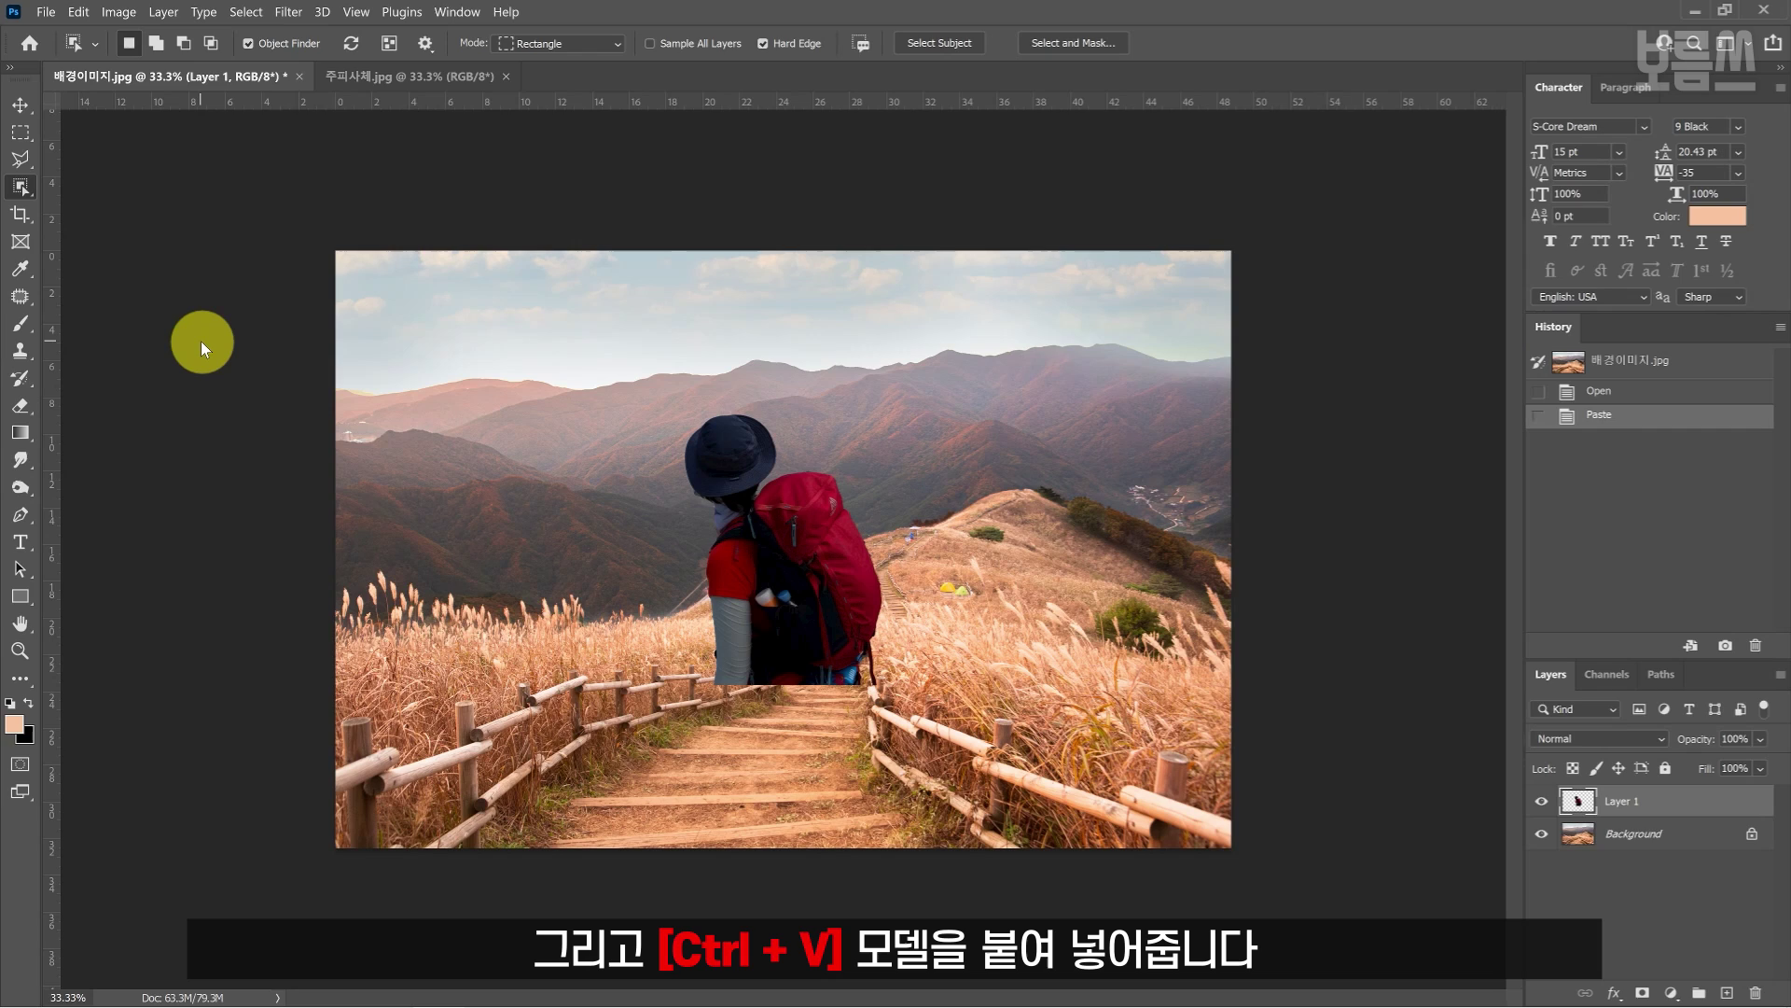
Move the pasted hiker down to the photo's lower edge and scale it proportionally to about 142%.
click(27, 98)
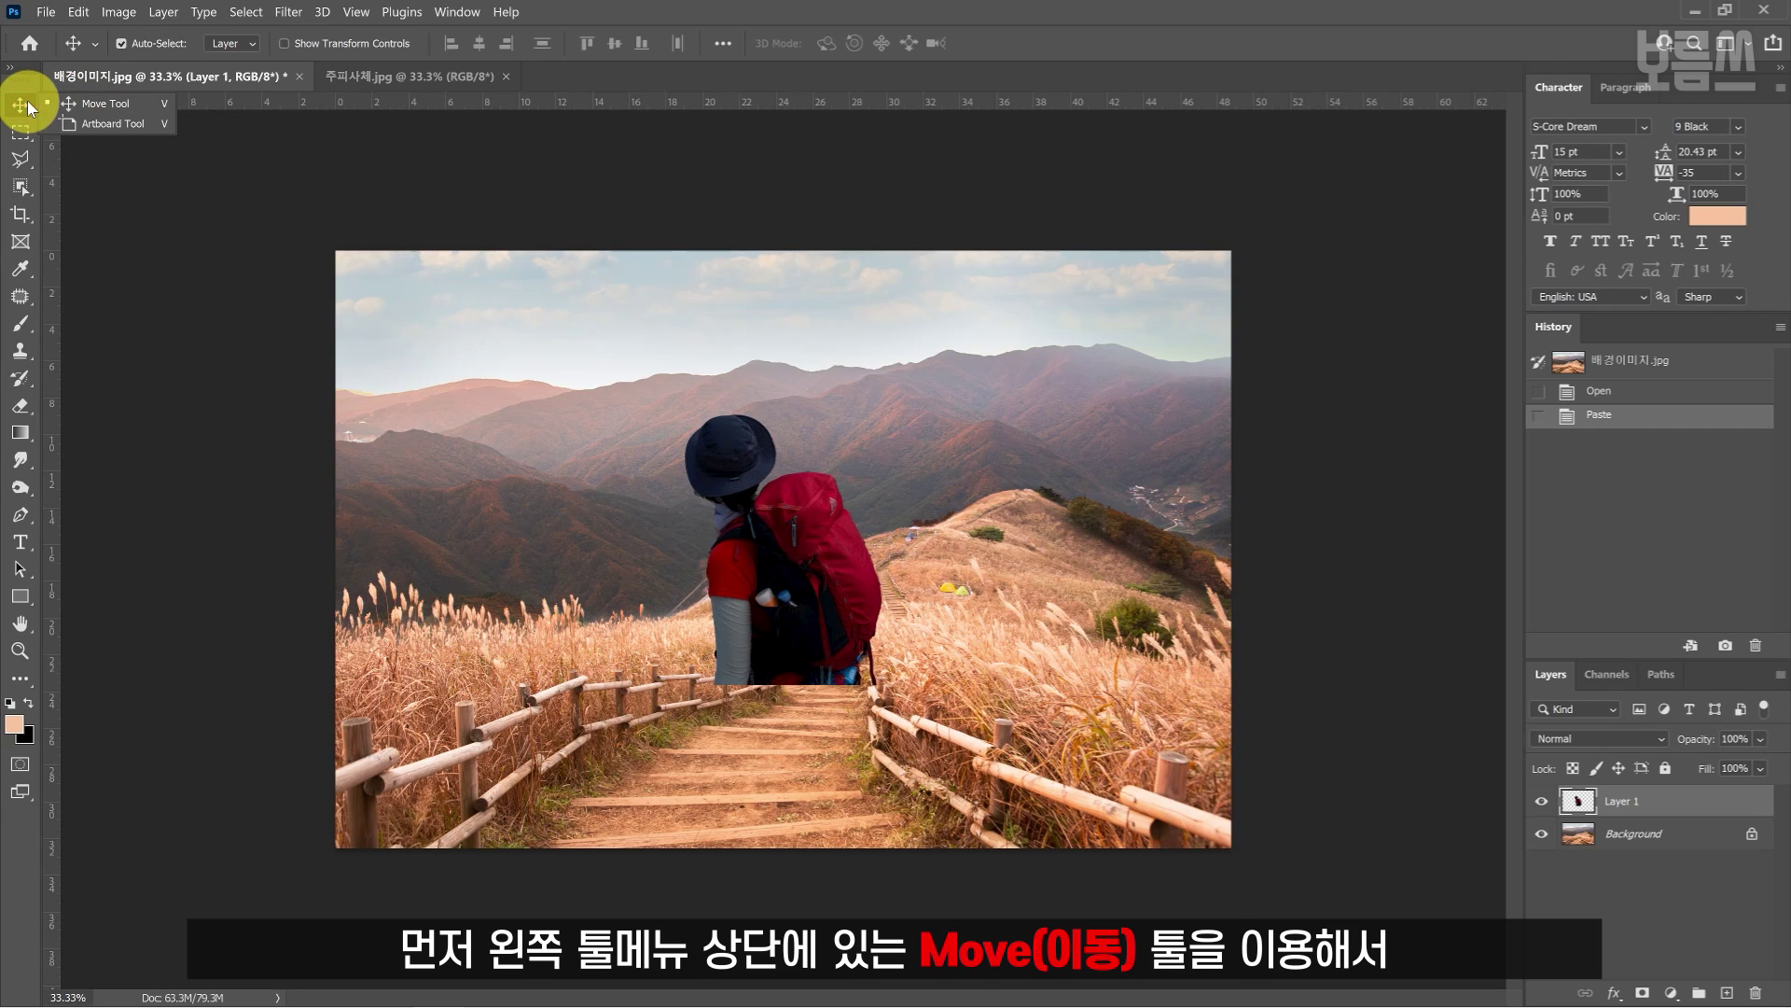
drag(778, 558, 791, 751)
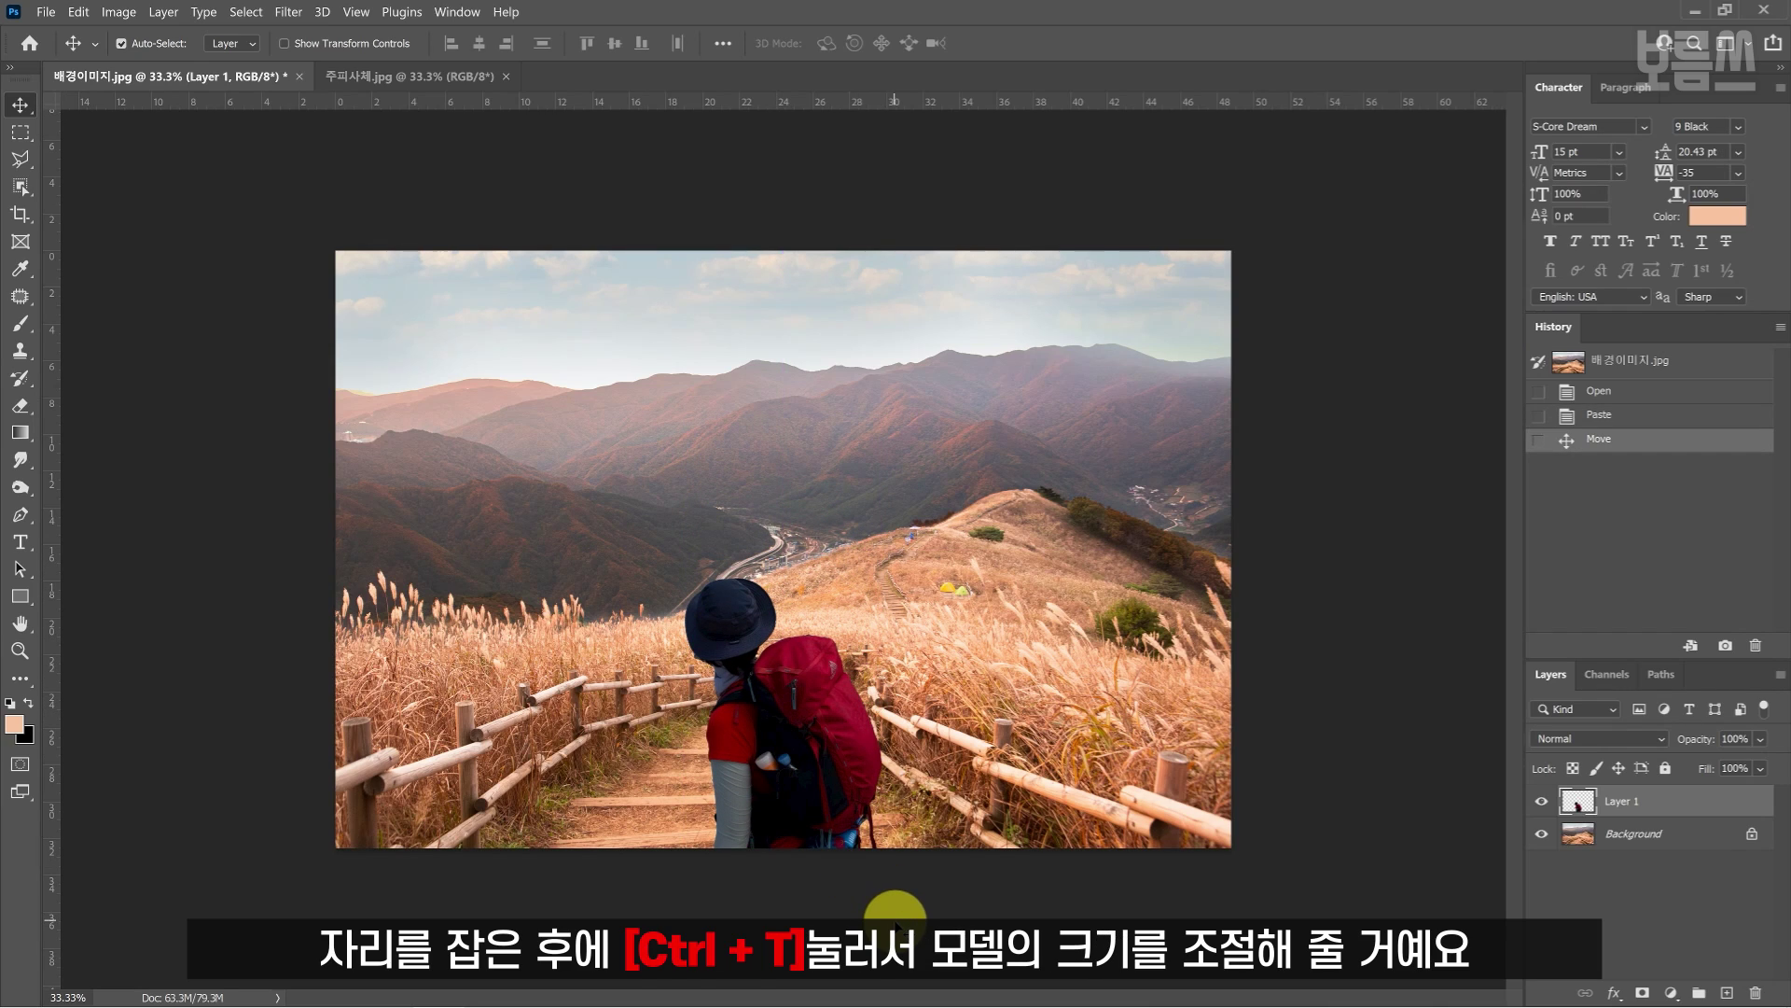
key(ctrl+t)
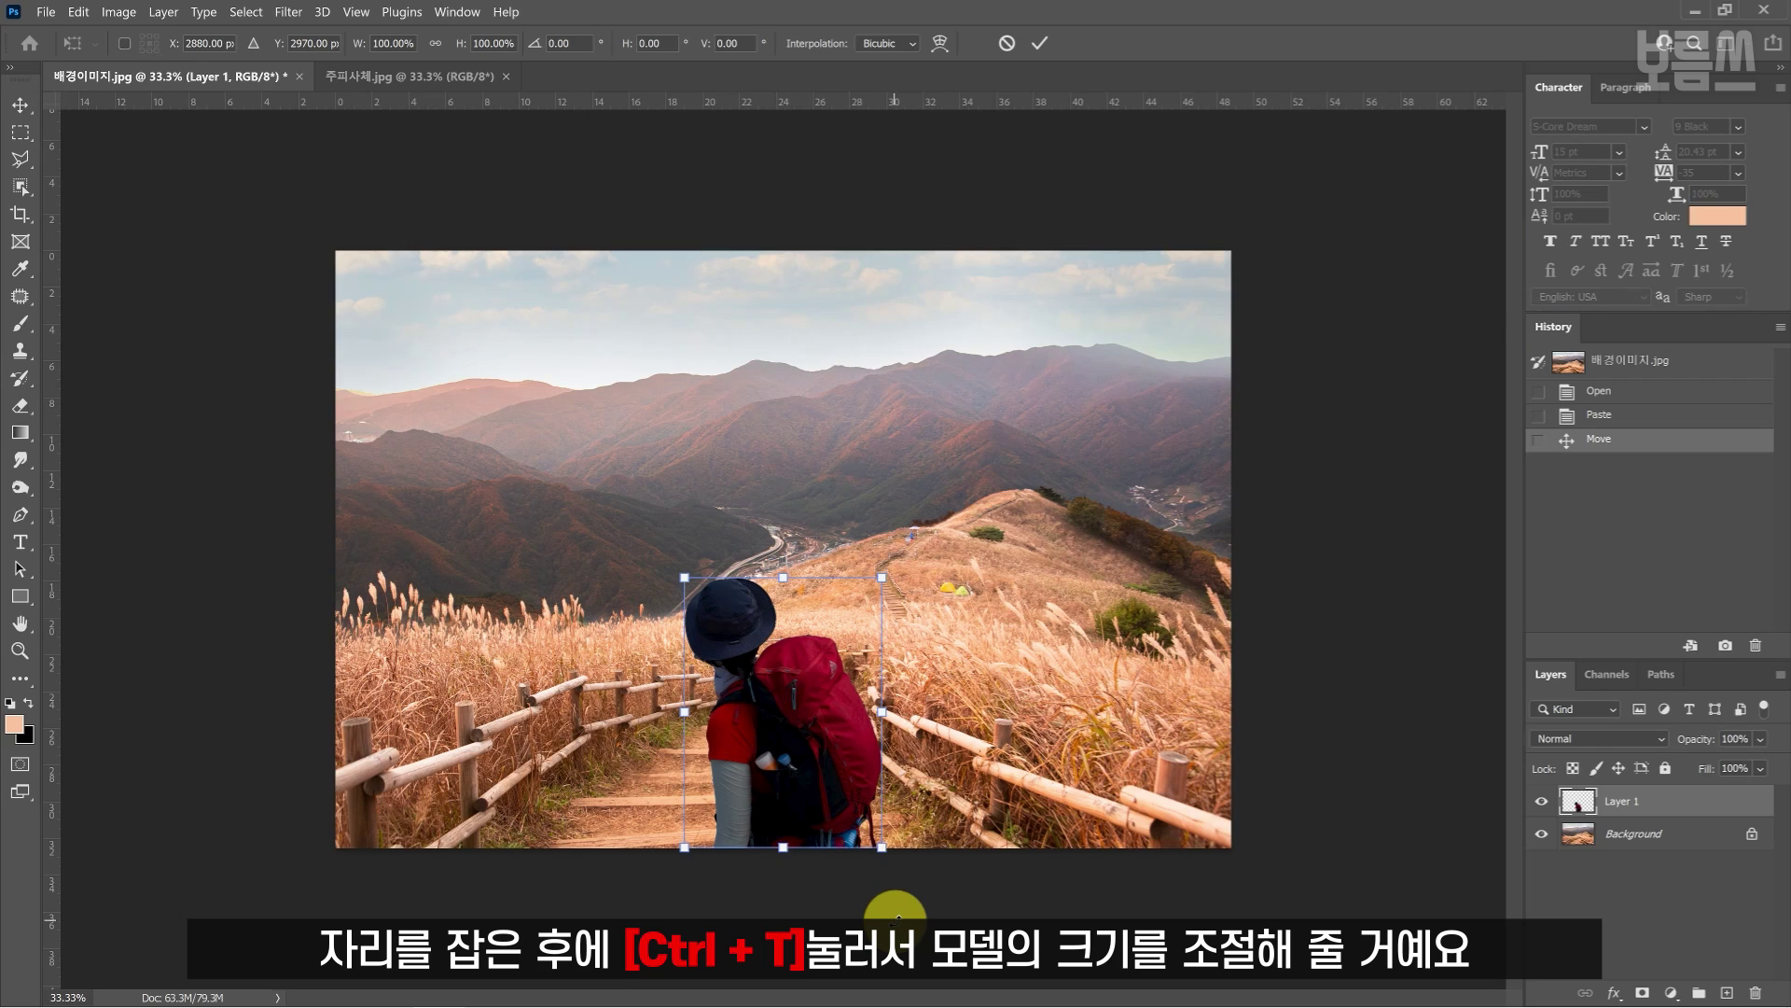
drag(686, 578, 578, 490)
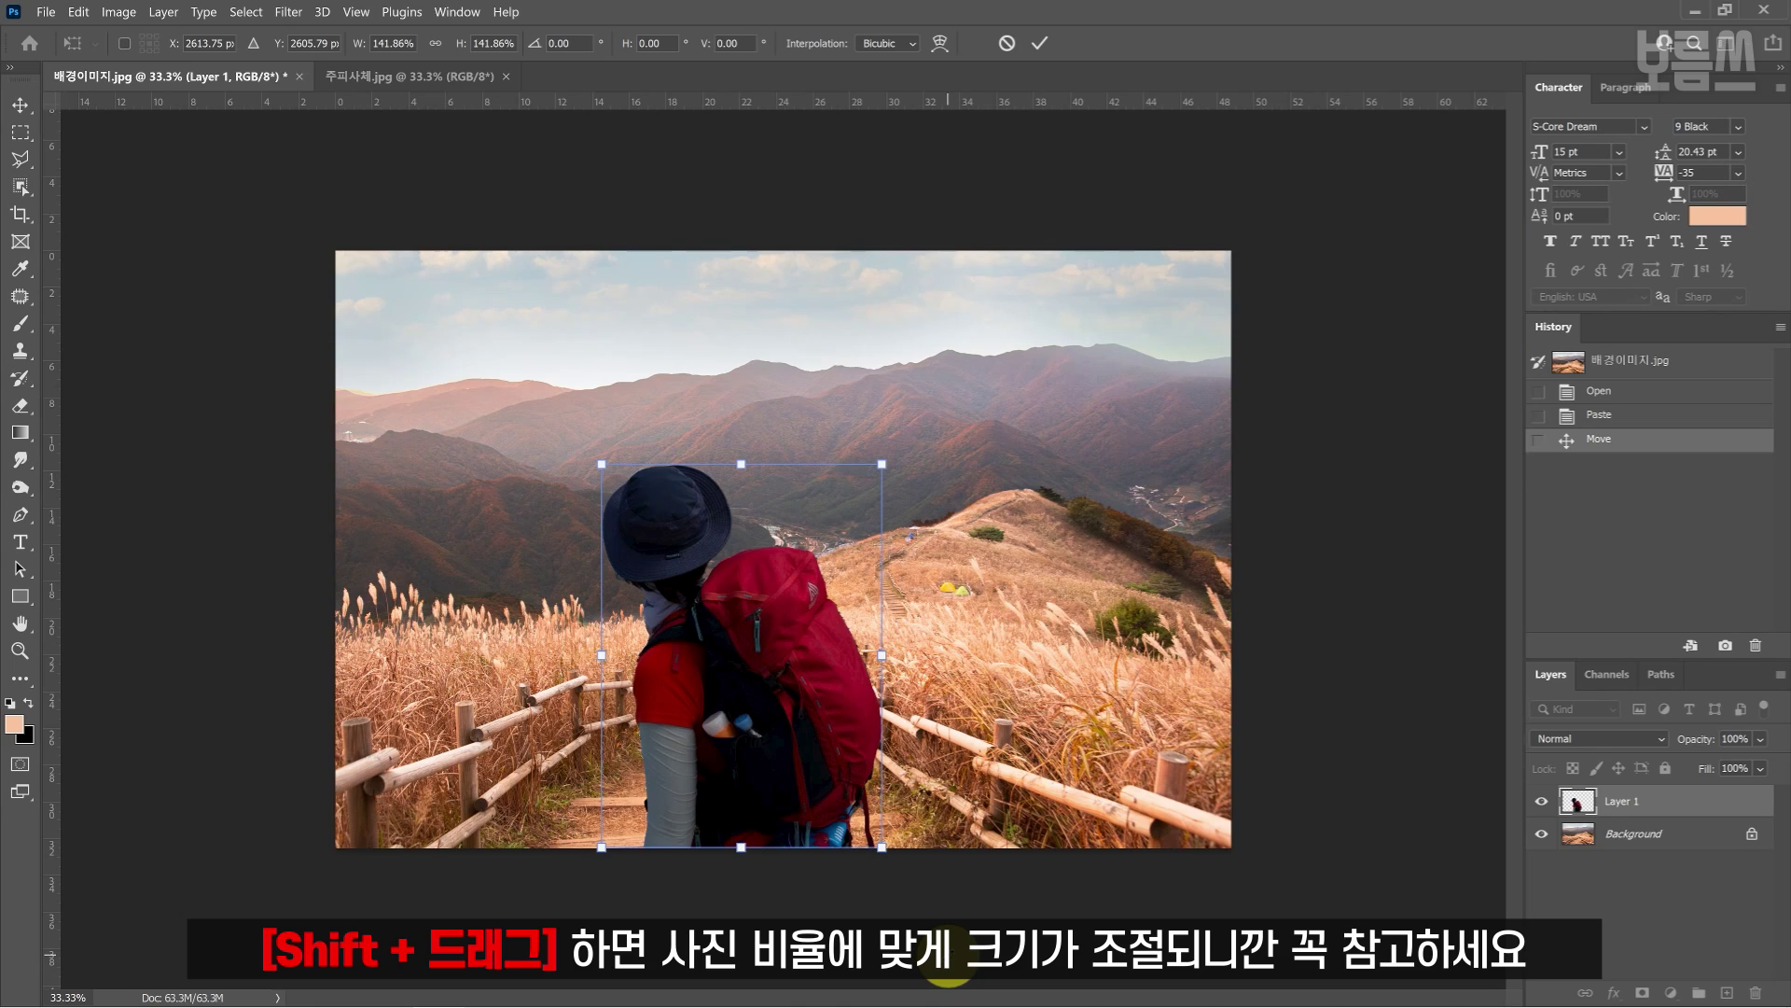
key(Return)
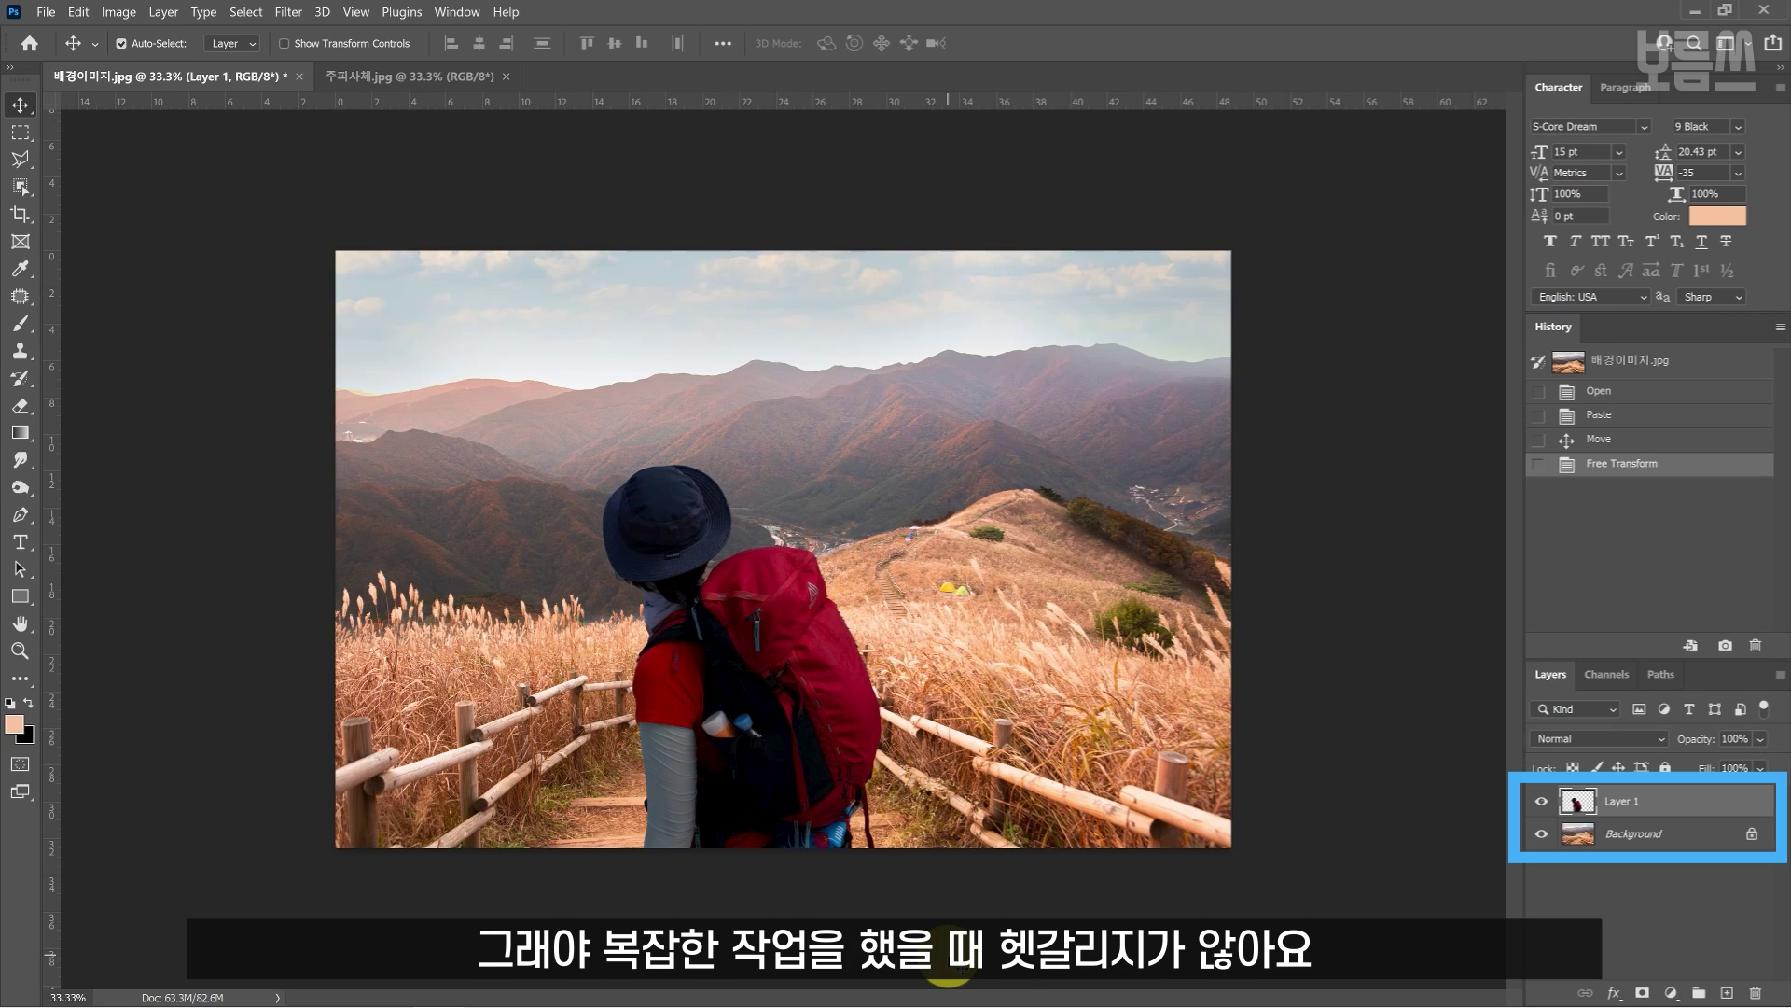
Rename the hiker's layer as 색감 보정 전.
double_click(1630, 801)
text(t)
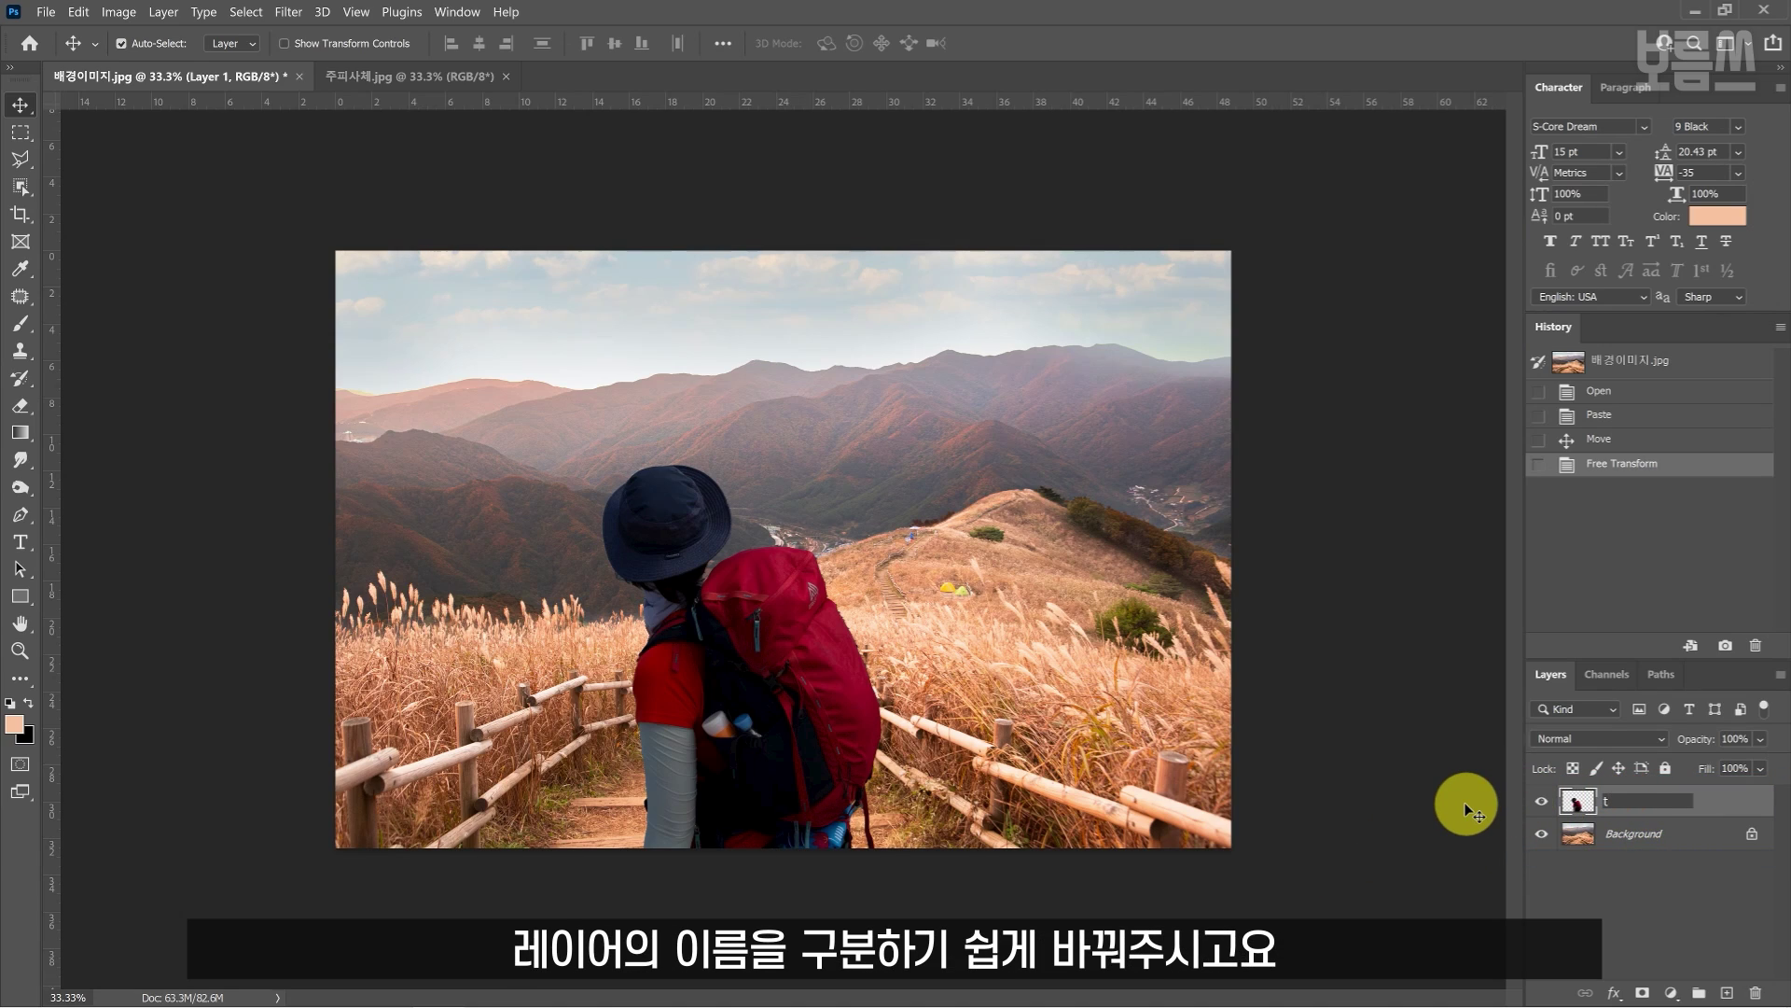
key(BackSpace)
text(색감 보)
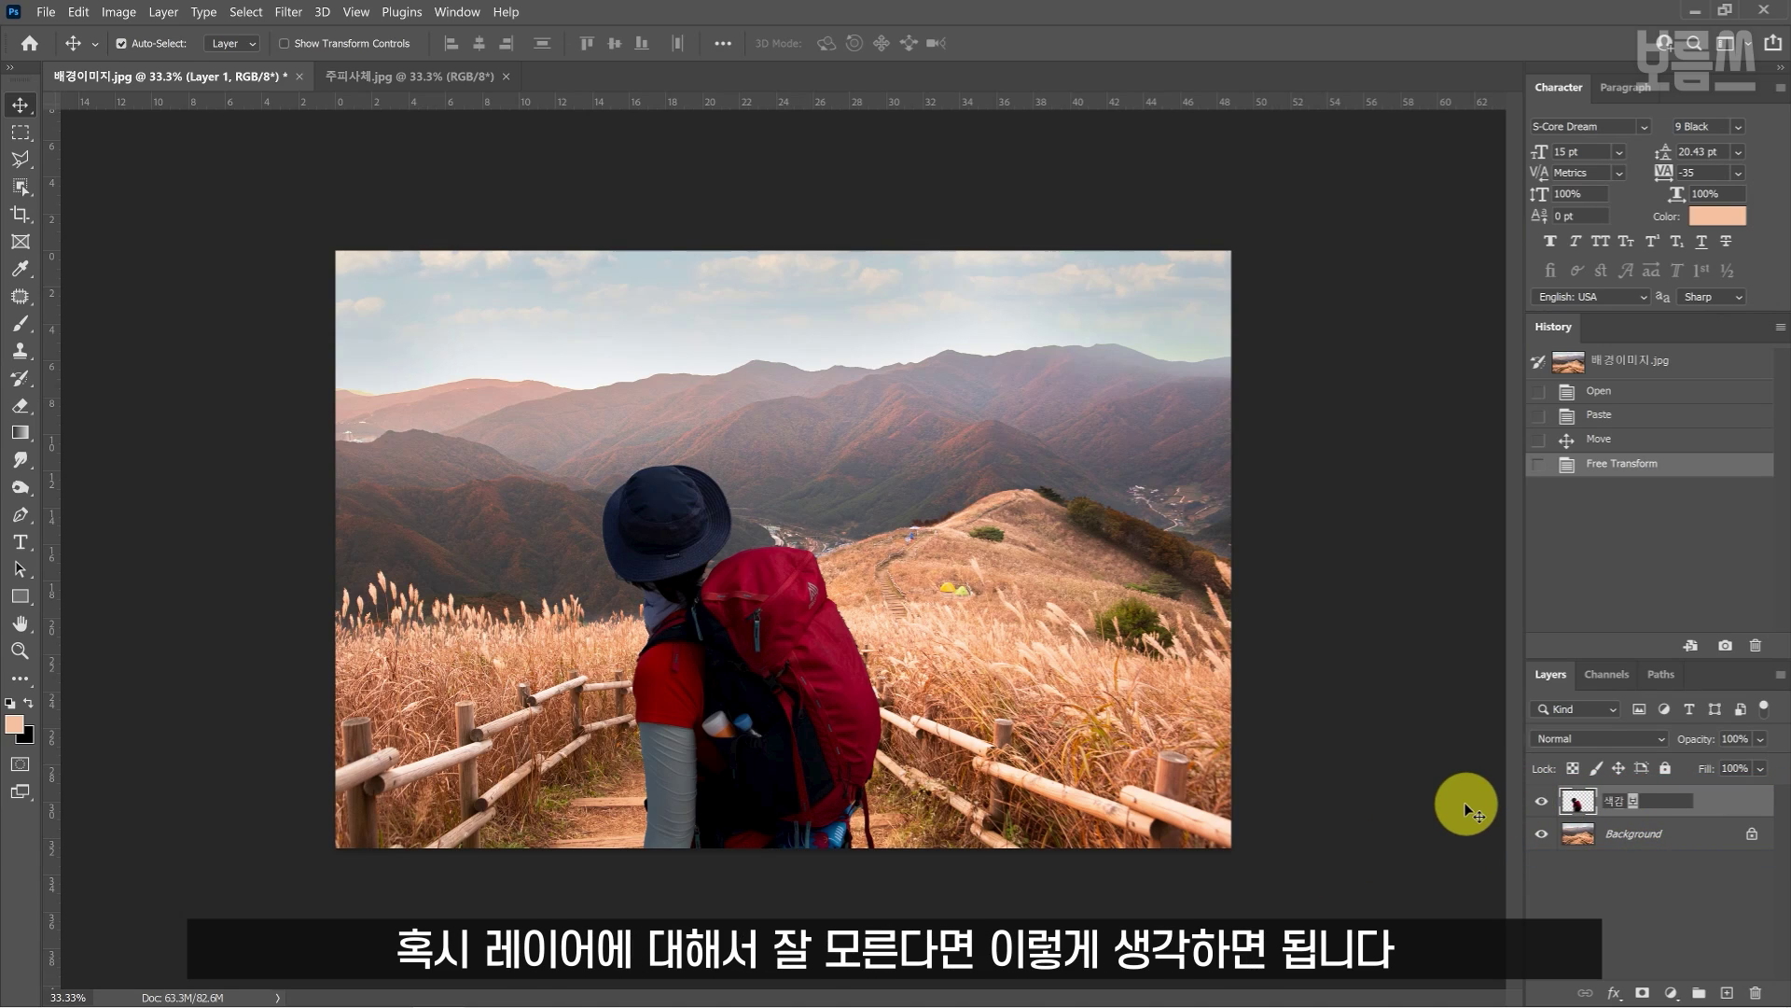
text(정 전)
key(Return)
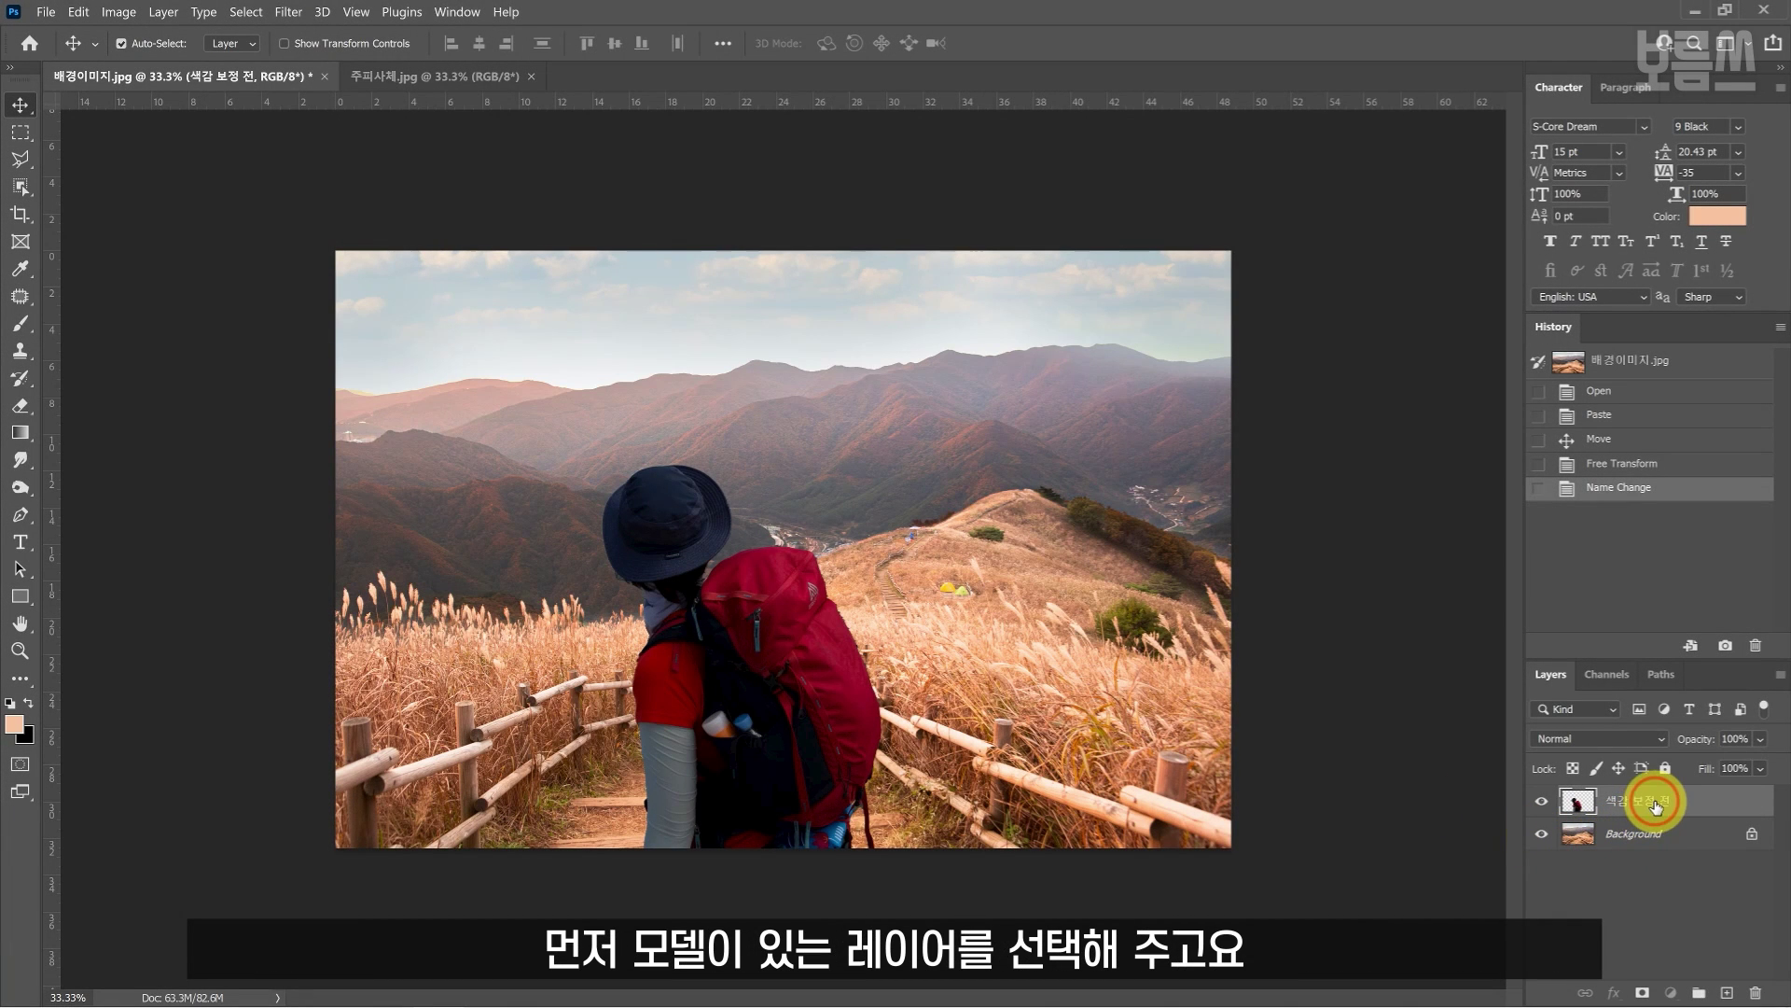
Enable the Harmonization neural filter on the hiker's layer with the Background layer as reference image.
click(1656, 805)
click(289, 11)
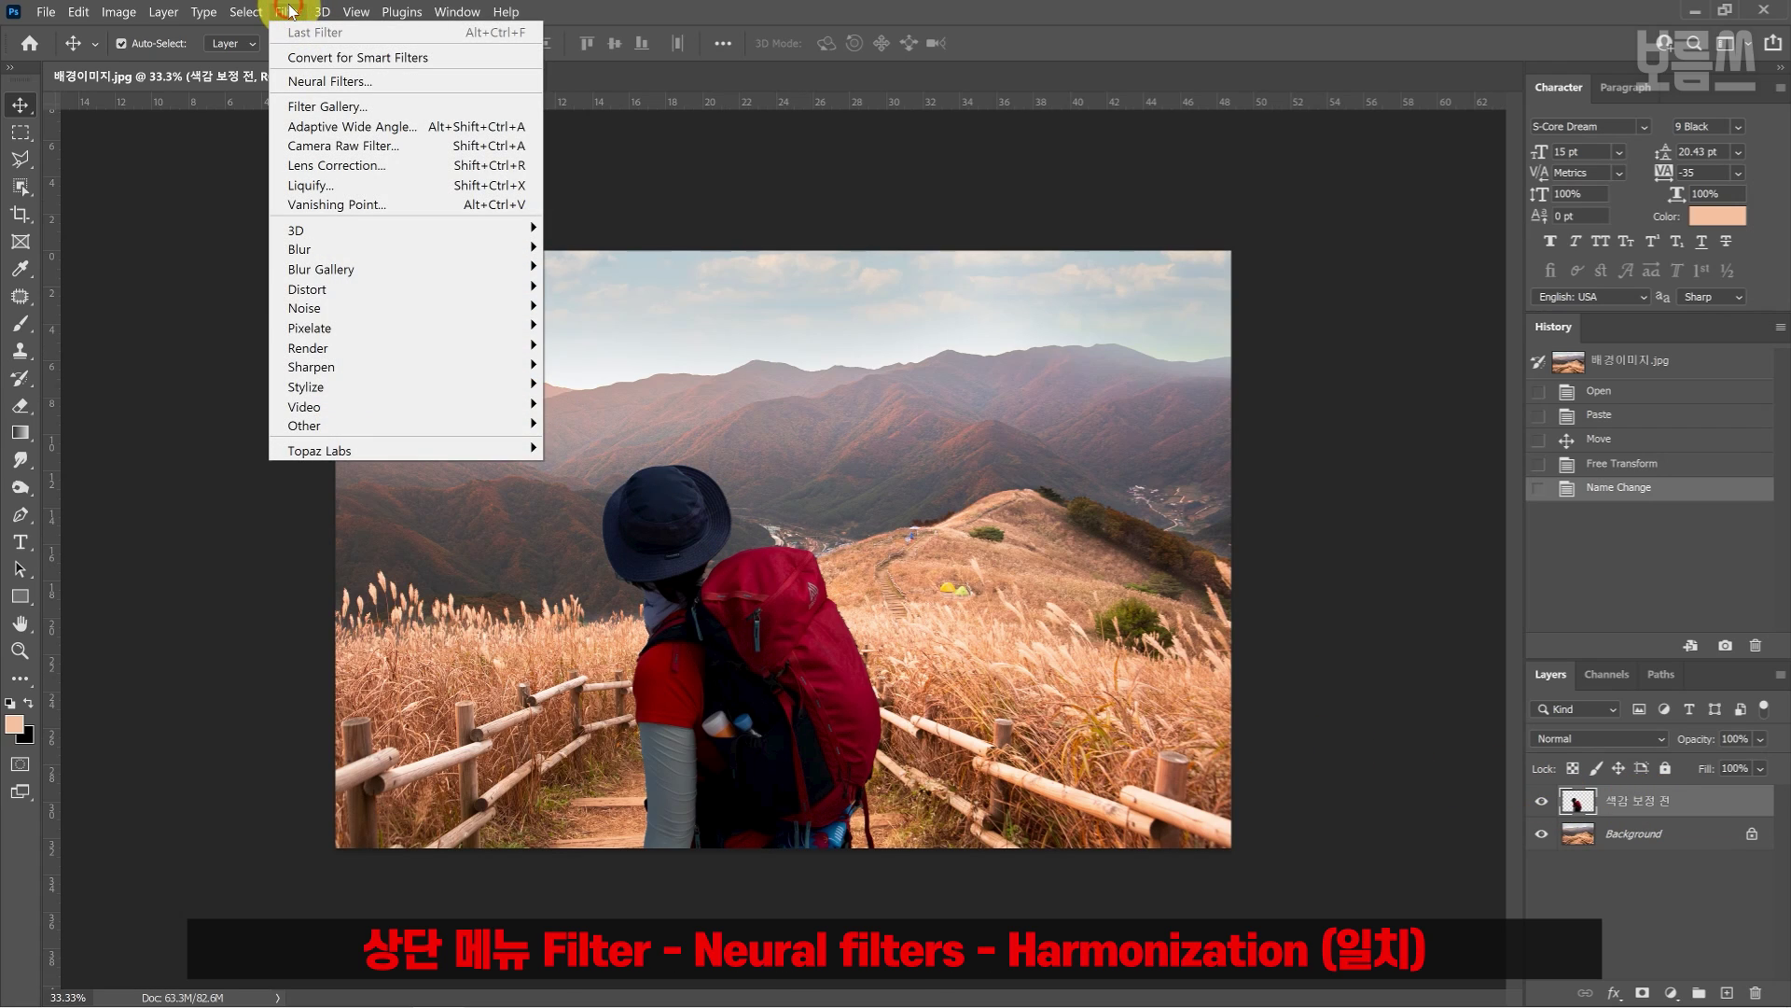
click(457, 92)
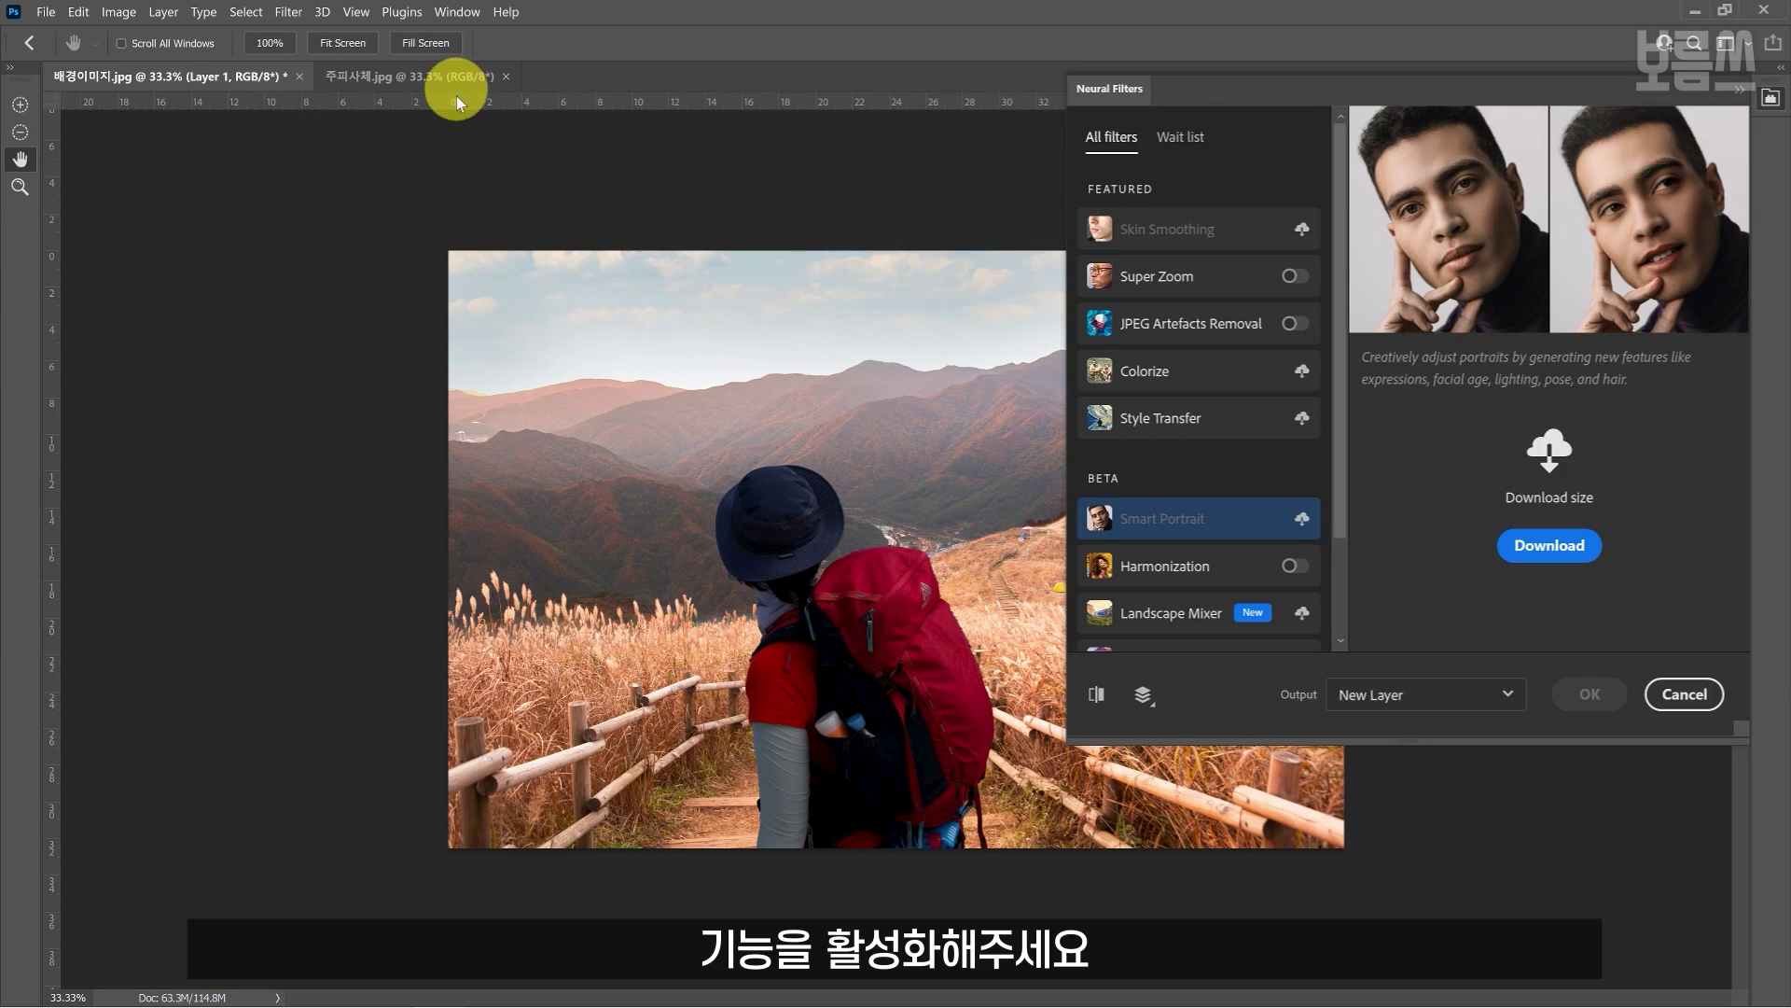
click(1257, 569)
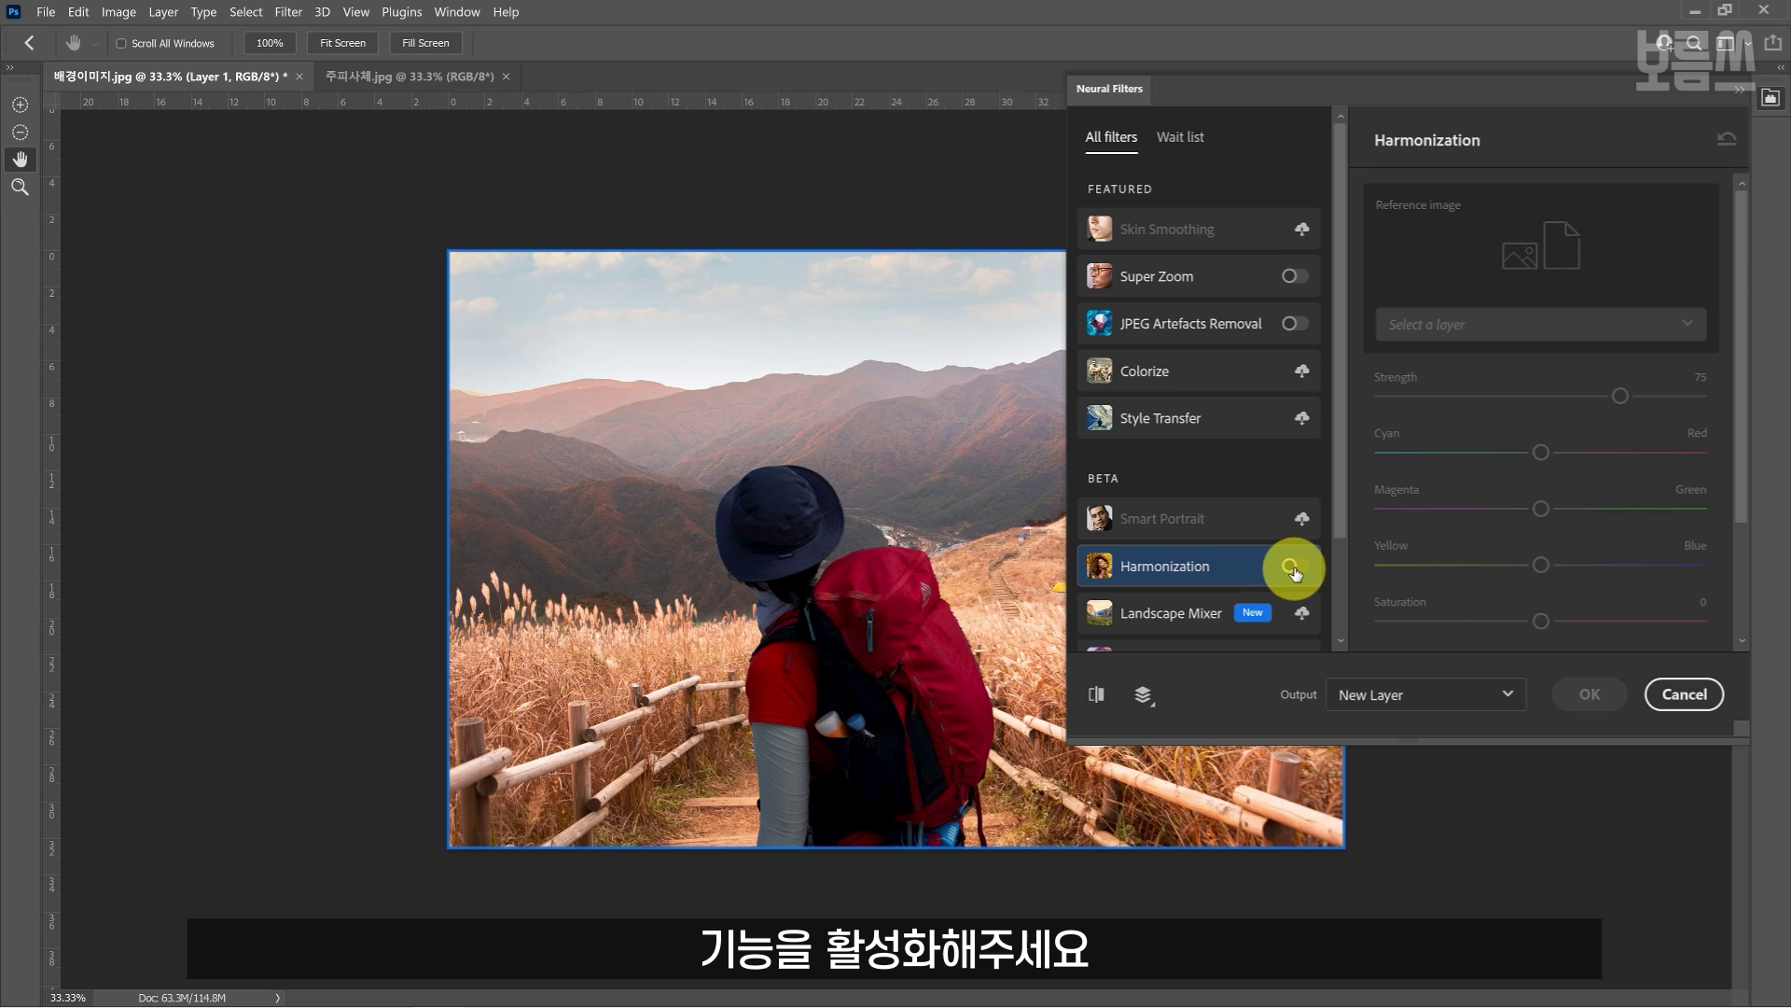
click(1293, 567)
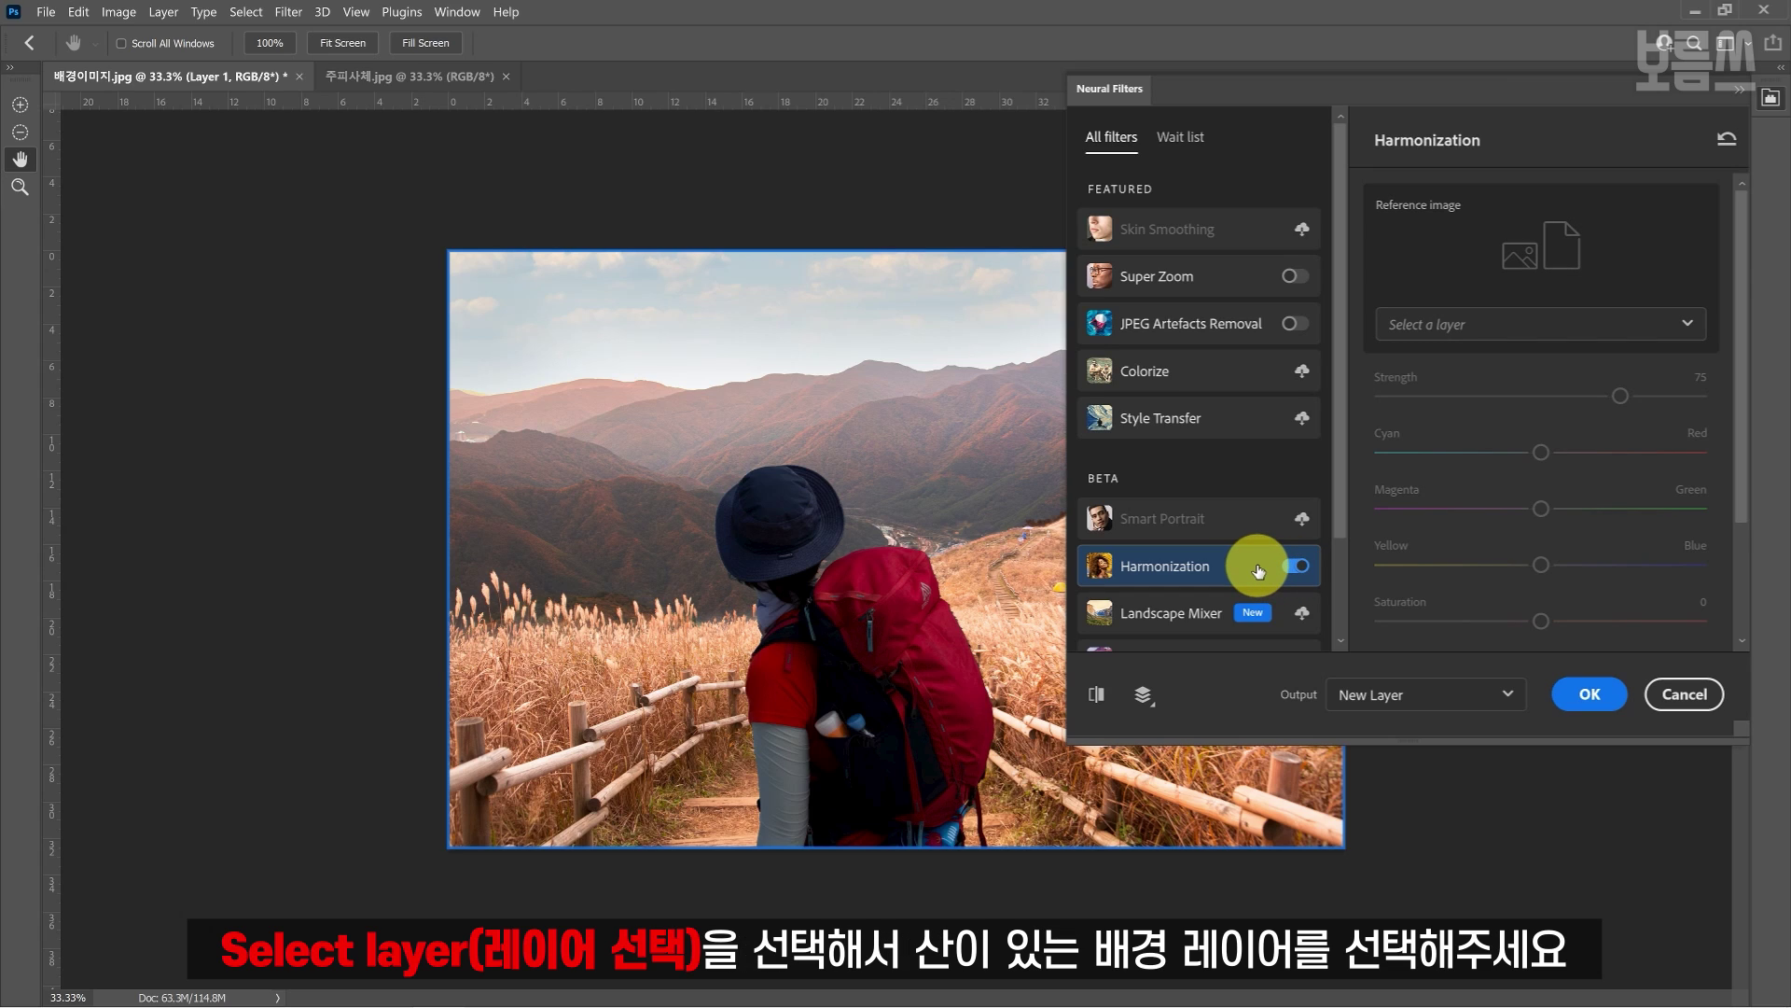
click(1491, 329)
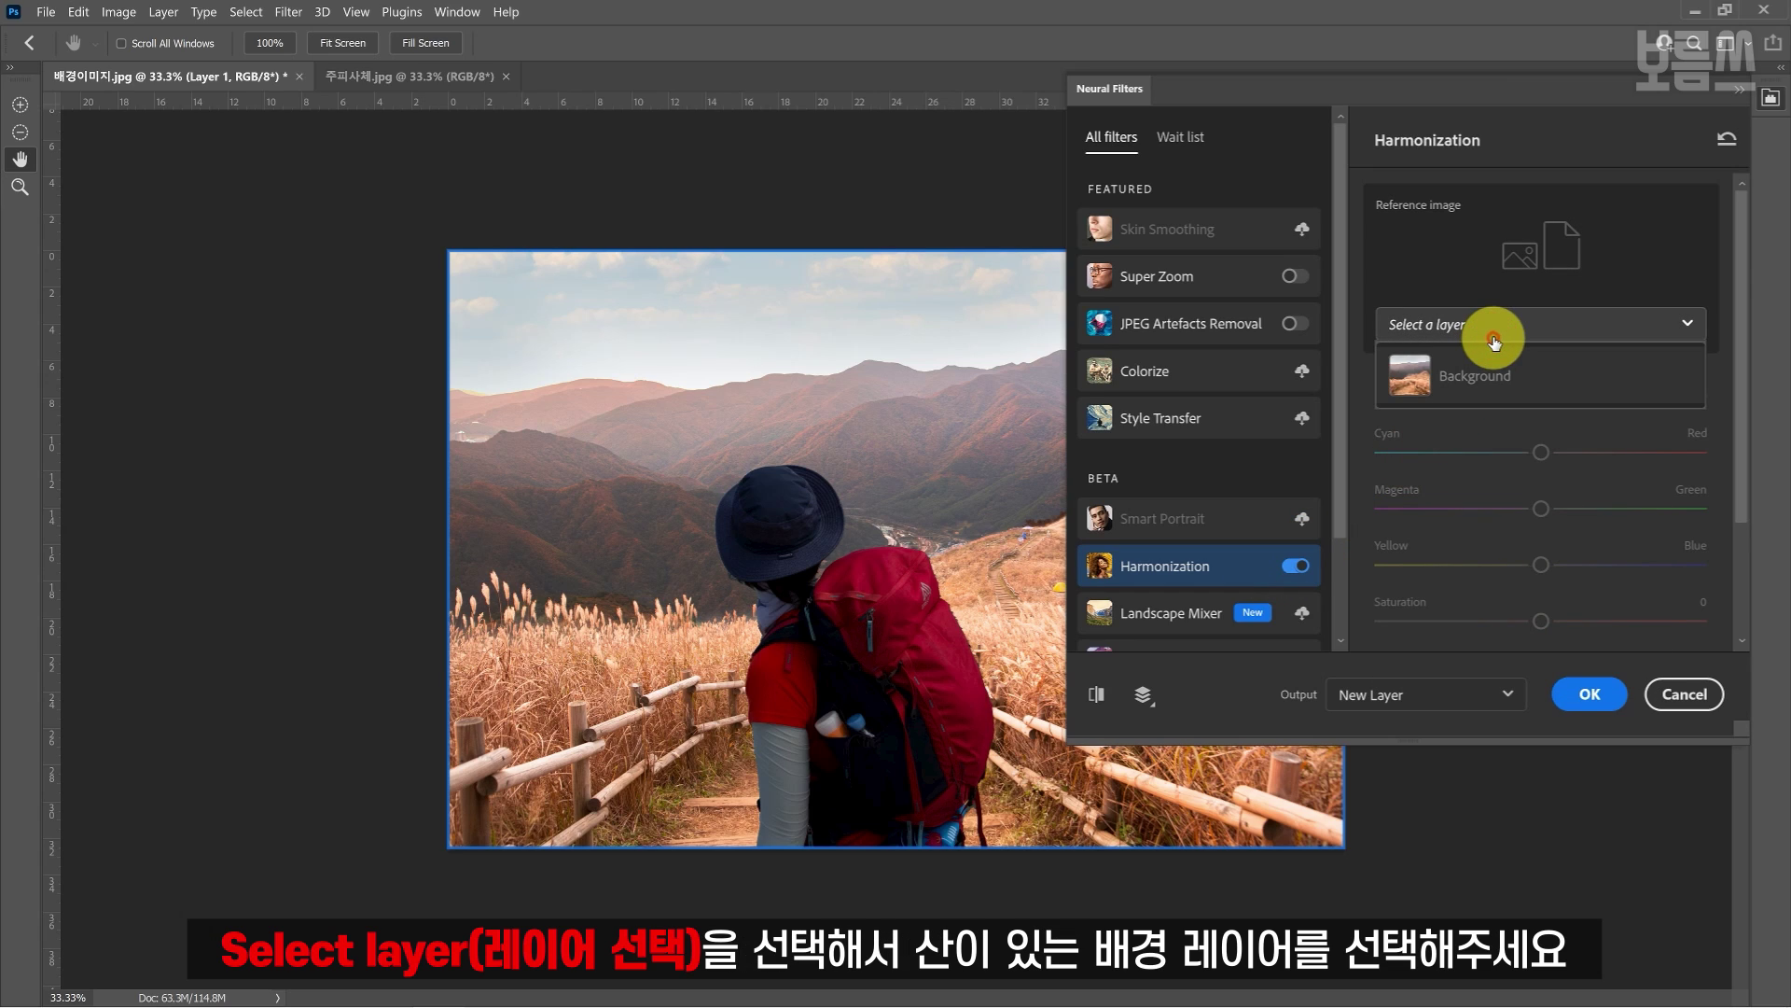
click(1489, 371)
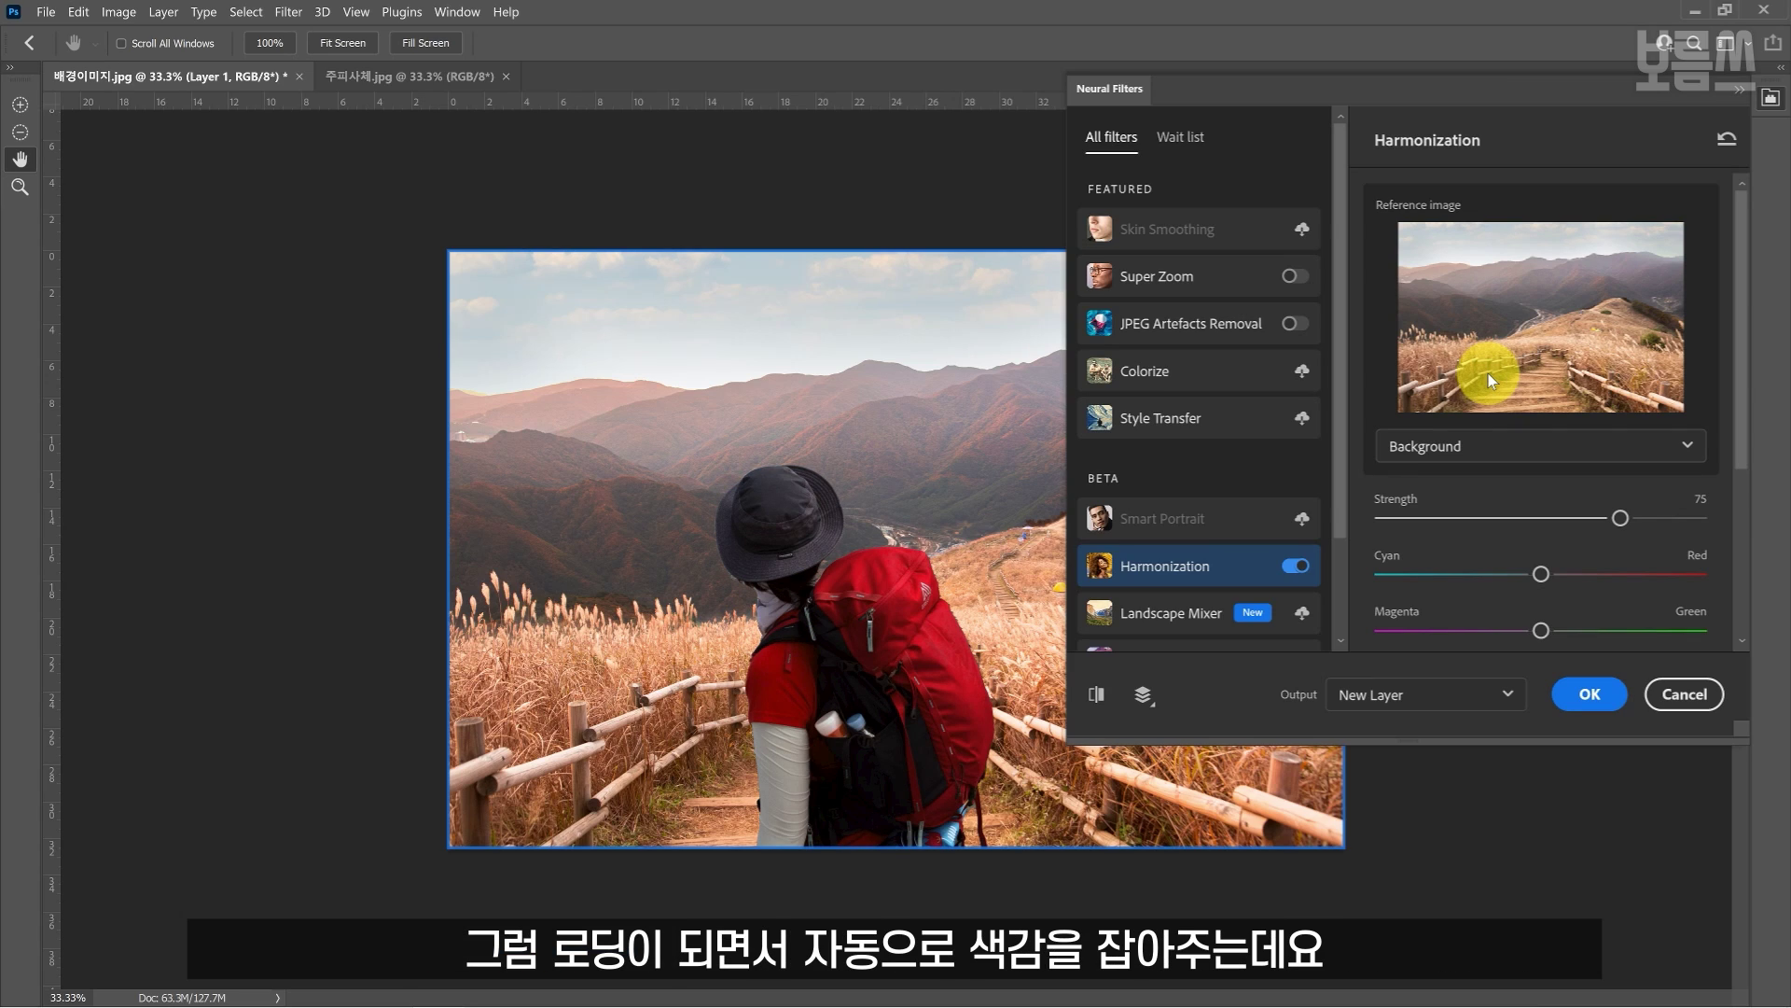
Test a low Harmonization strength of 8, and set the strength to 83.
drag(1744, 372, 1750, 534)
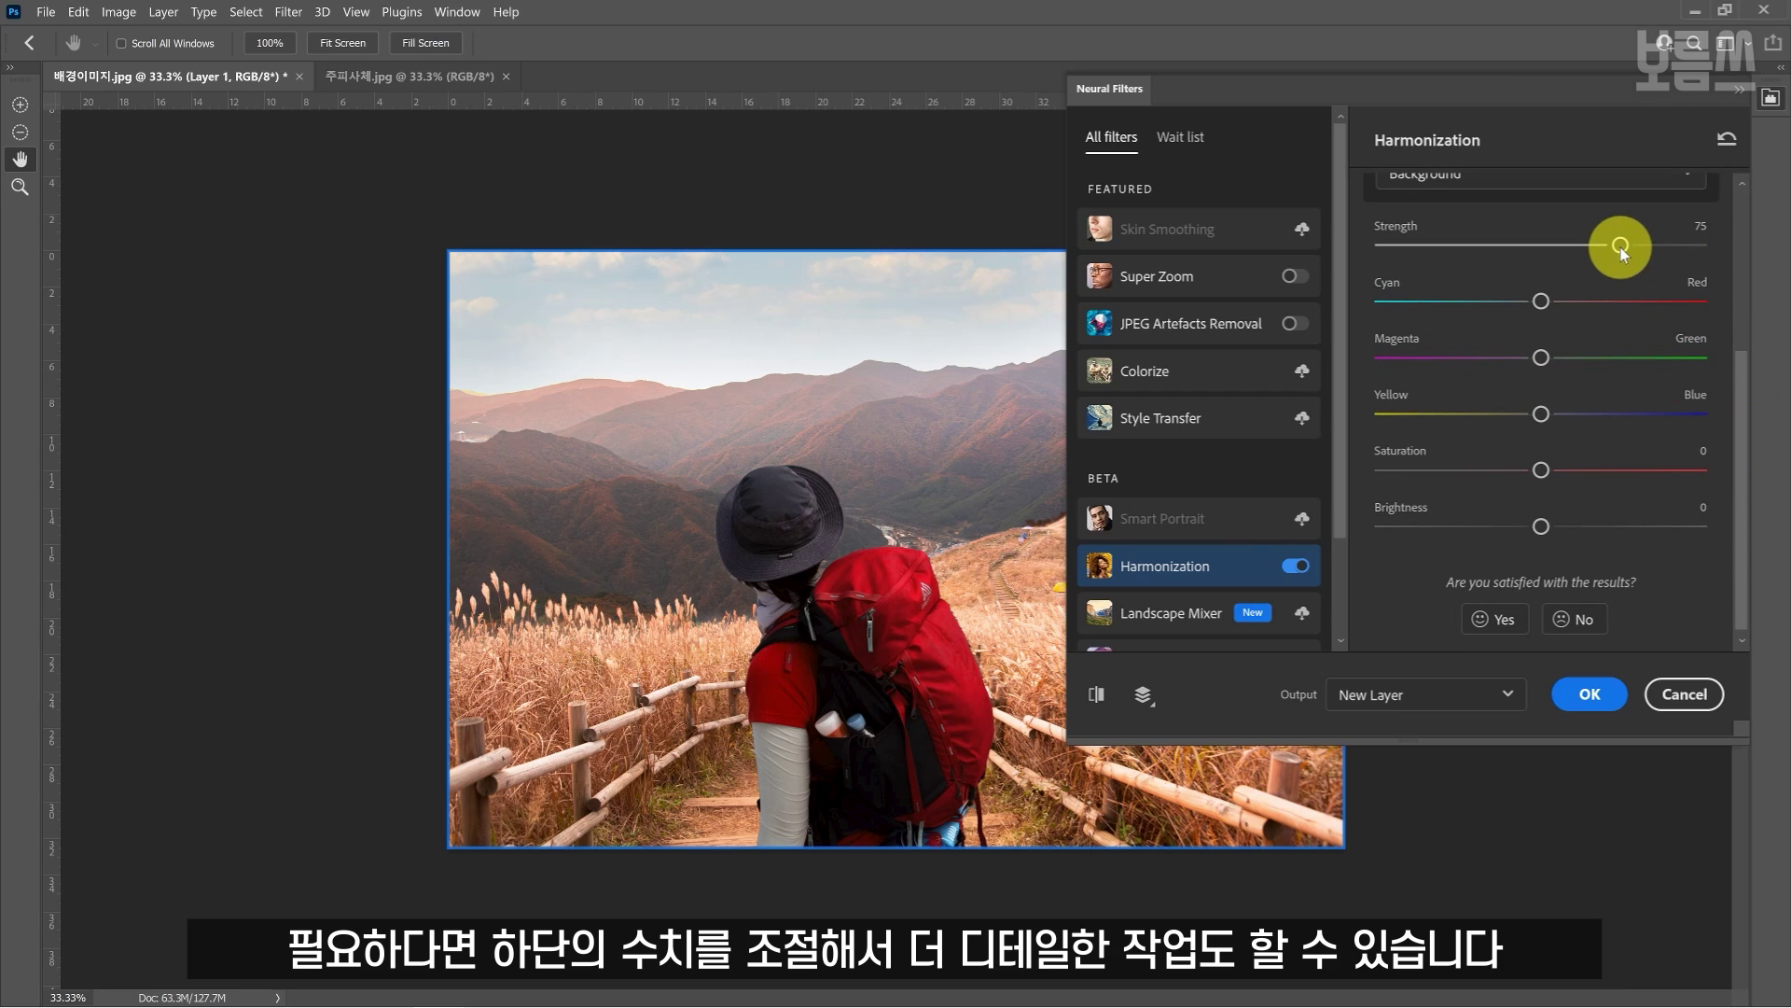
drag(1621, 249, 1401, 245)
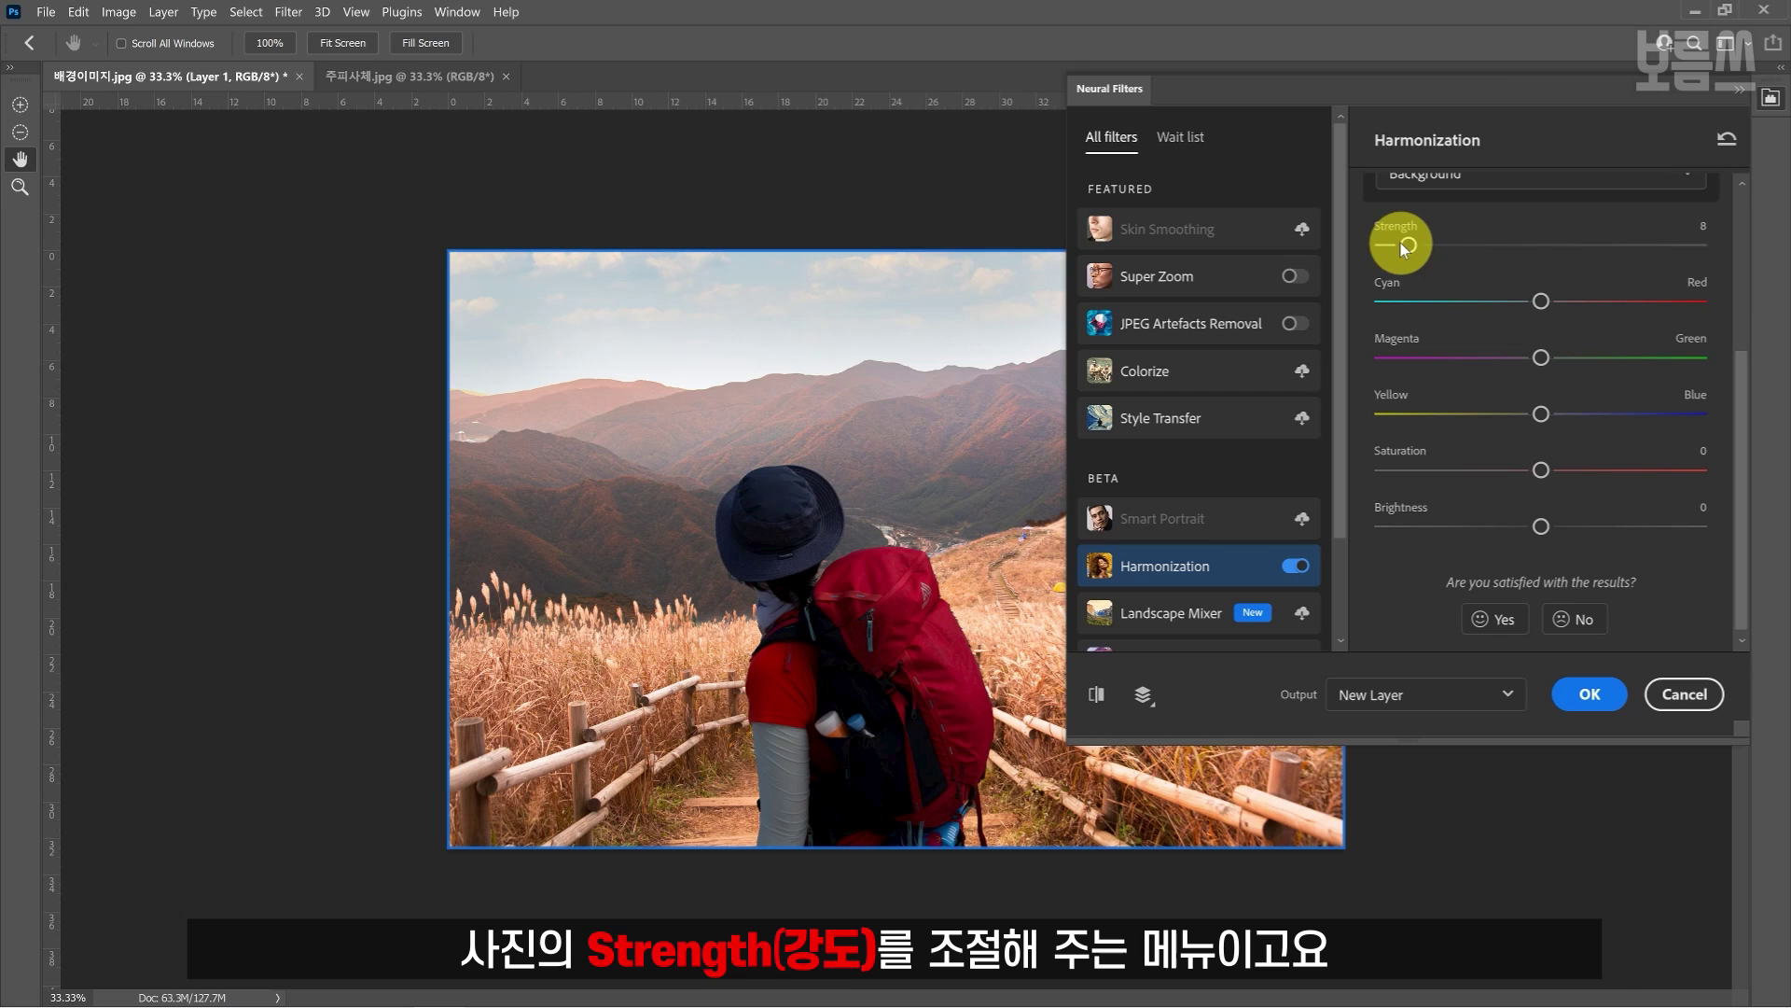
drag(1407, 244, 1645, 246)
Try shifting the hiker's colour balance towards cyan and towards magenta, resetting each adjustment.
drag(1541, 300, 1446, 305)
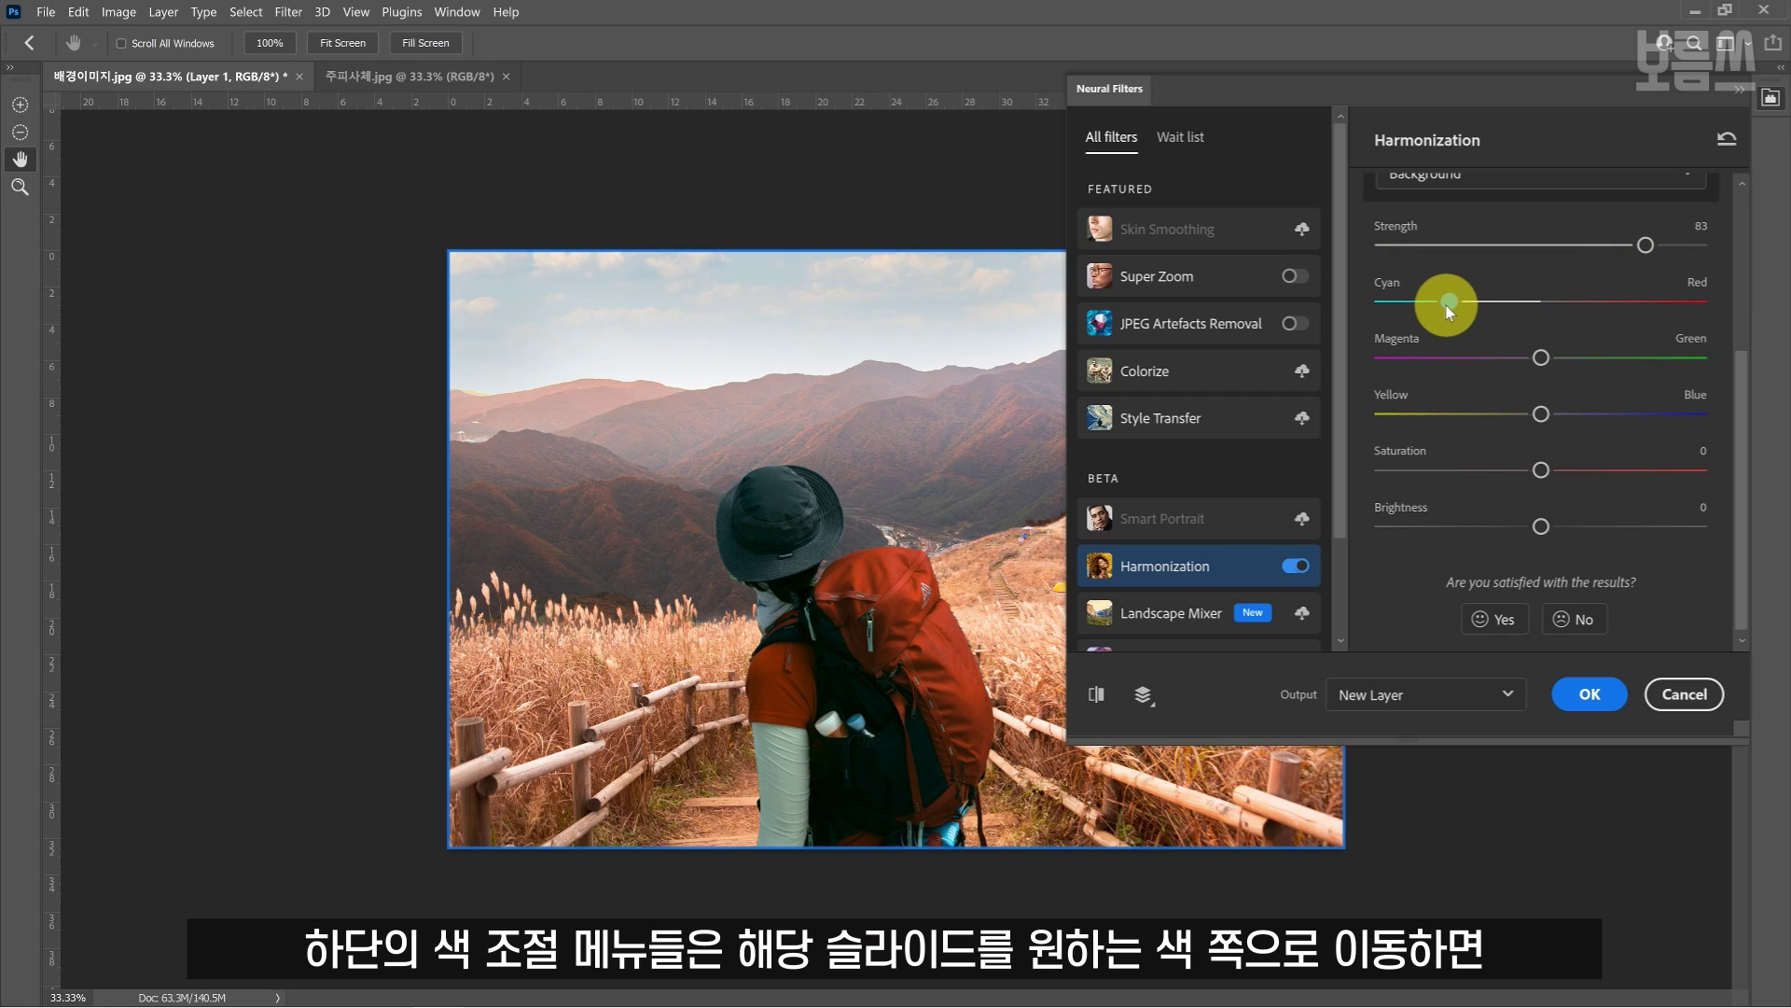
double_click(1447, 304)
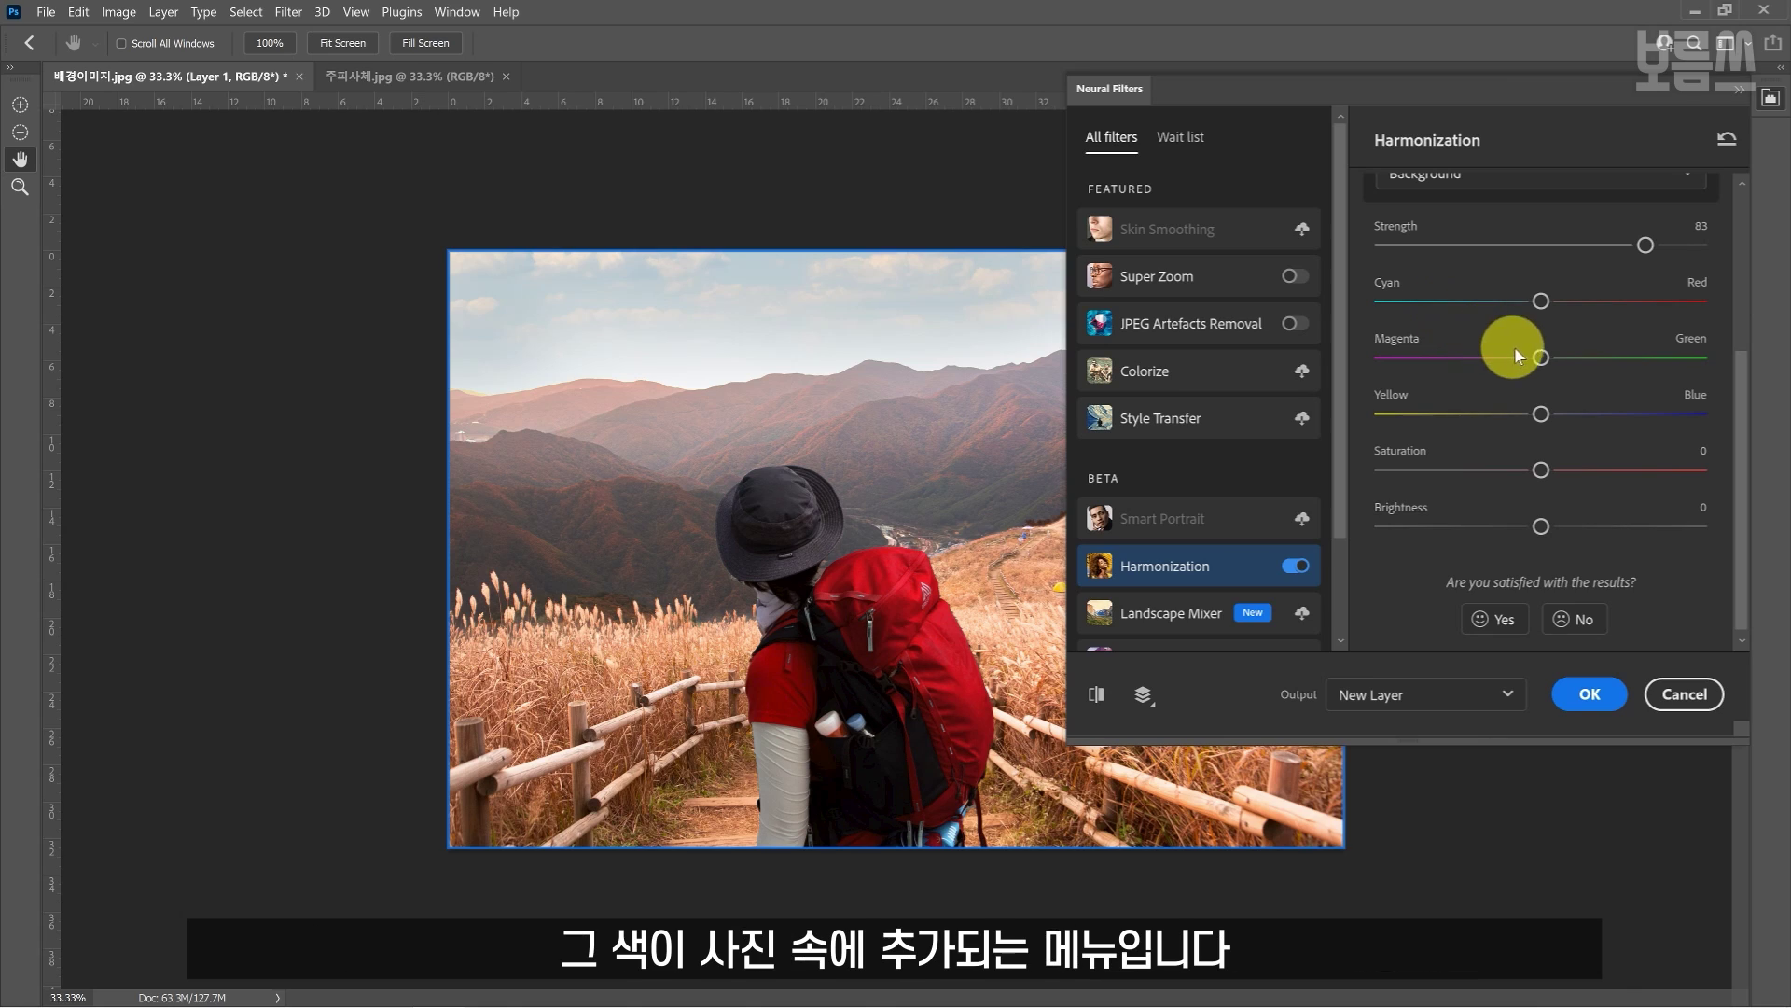
drag(1539, 359, 1433, 358)
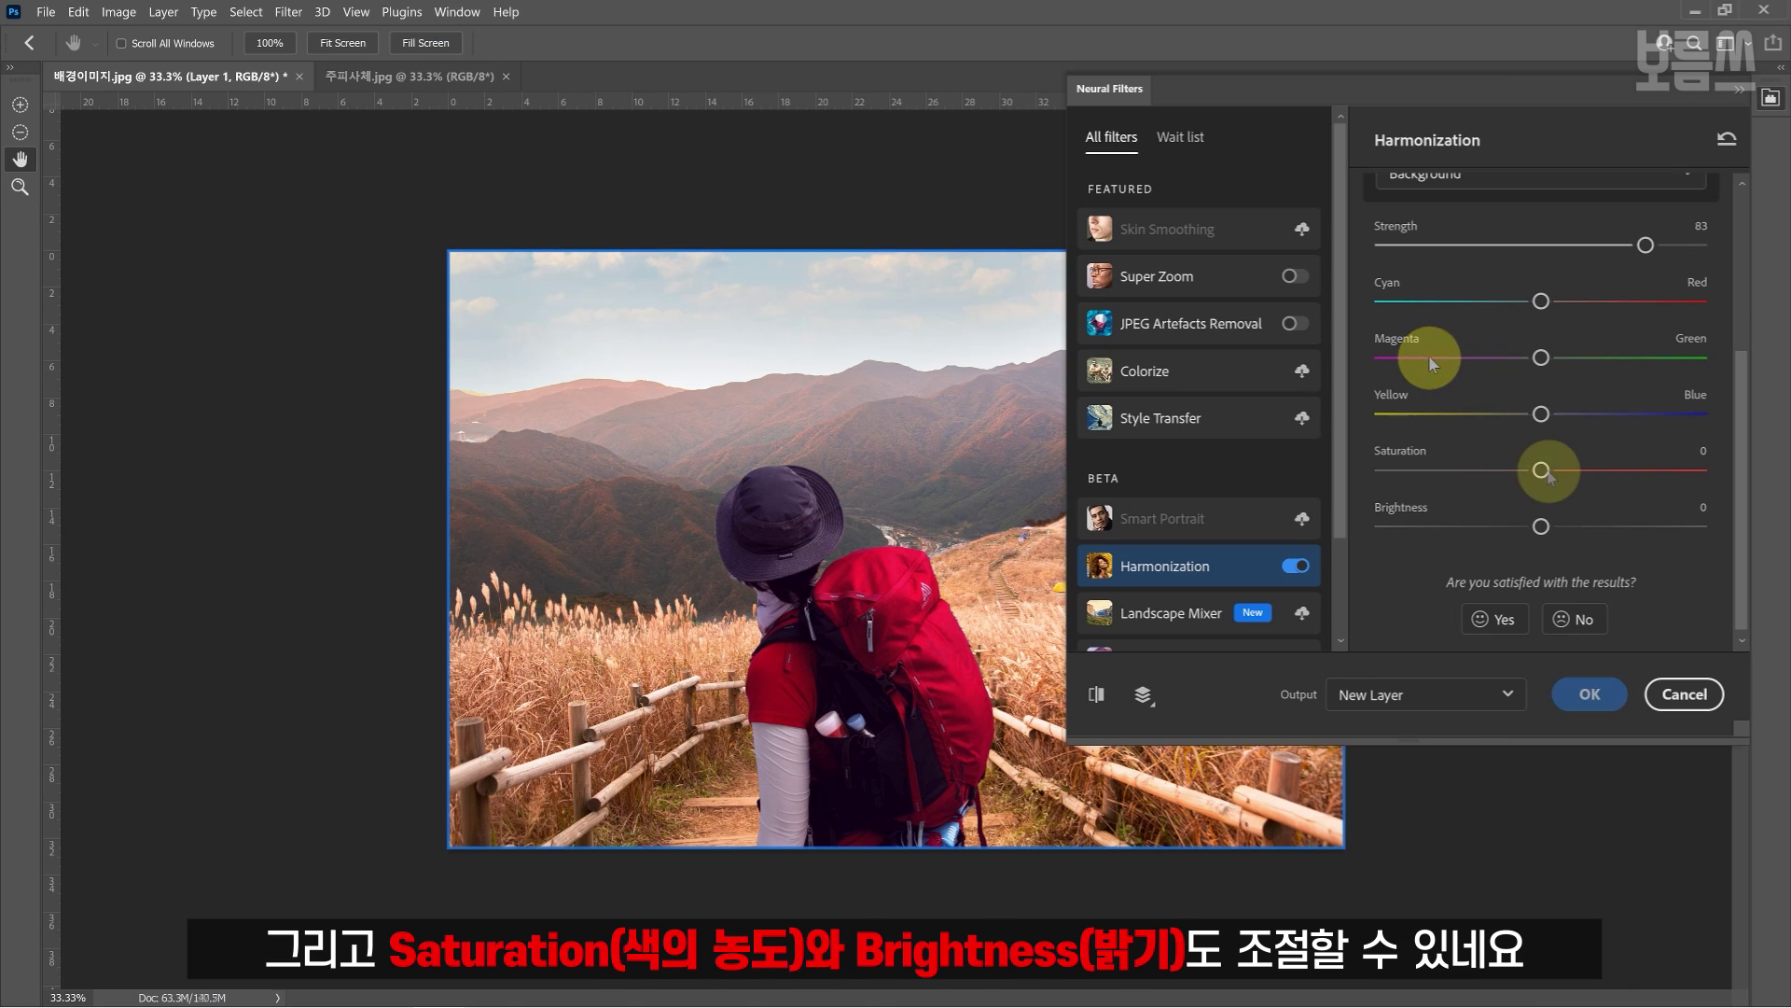
Try Saturation at +36 and -43 and Brightness at +1, and undo these adjustments.
drag(1542, 470, 1566, 470)
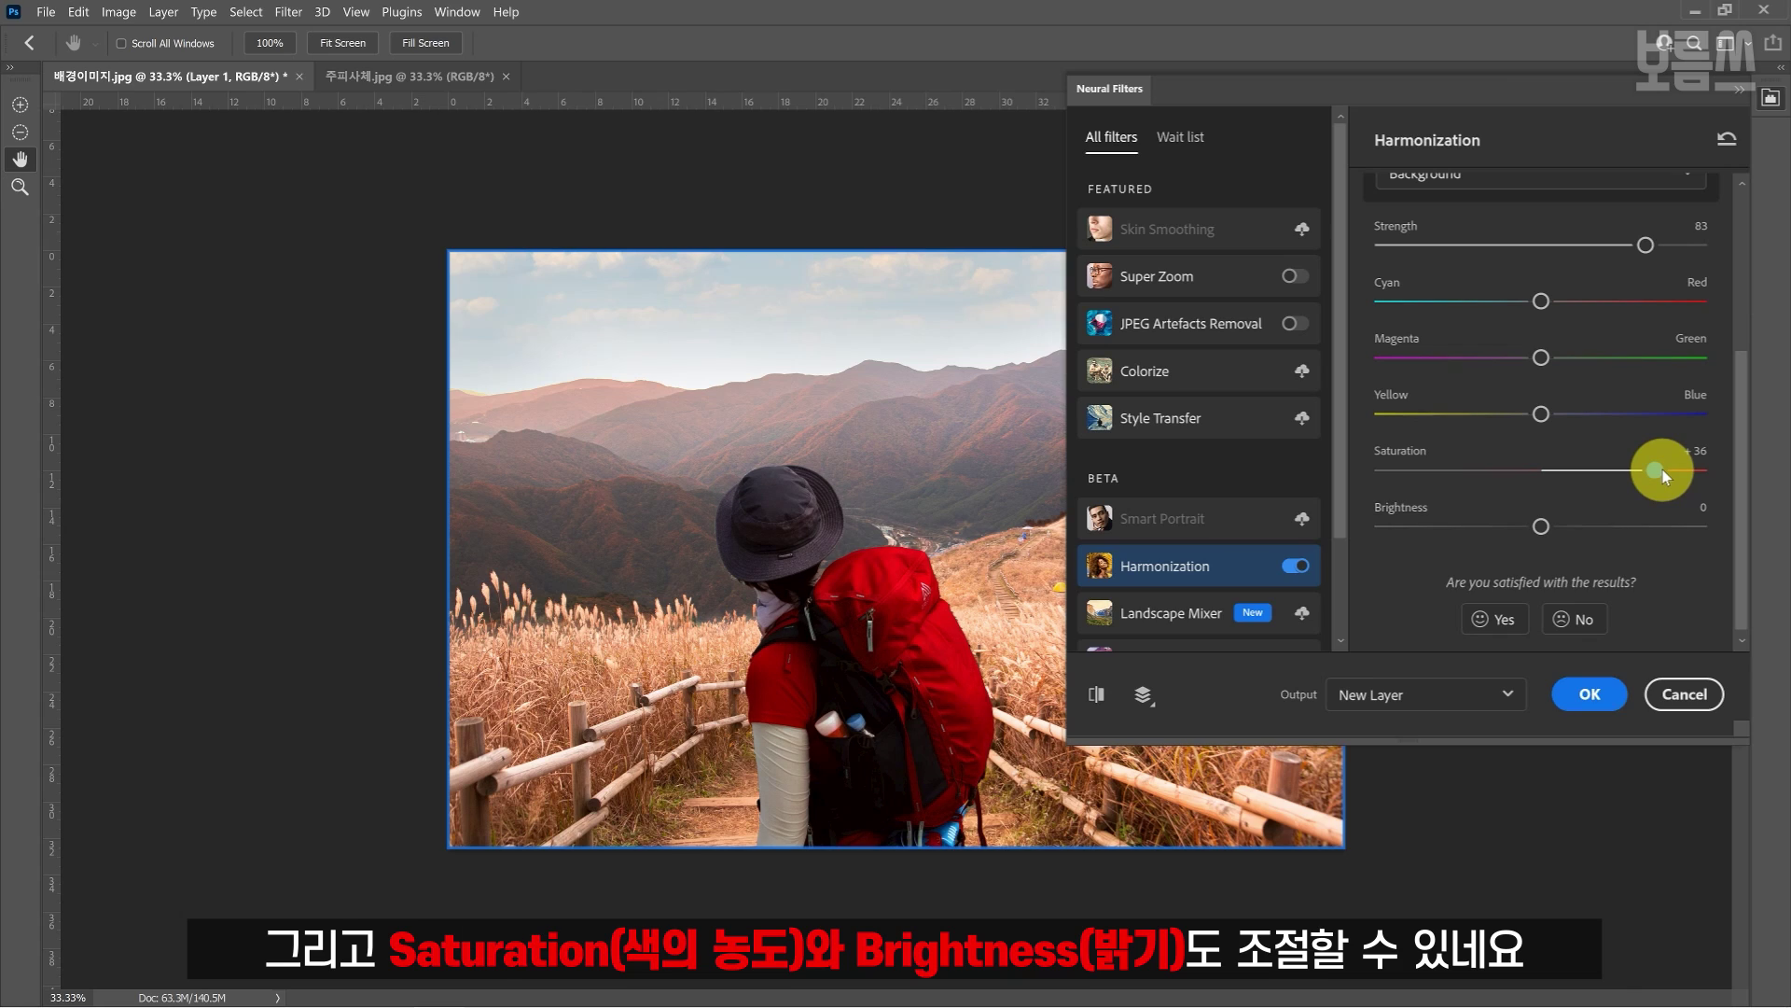
drag(1662, 469, 1405, 469)
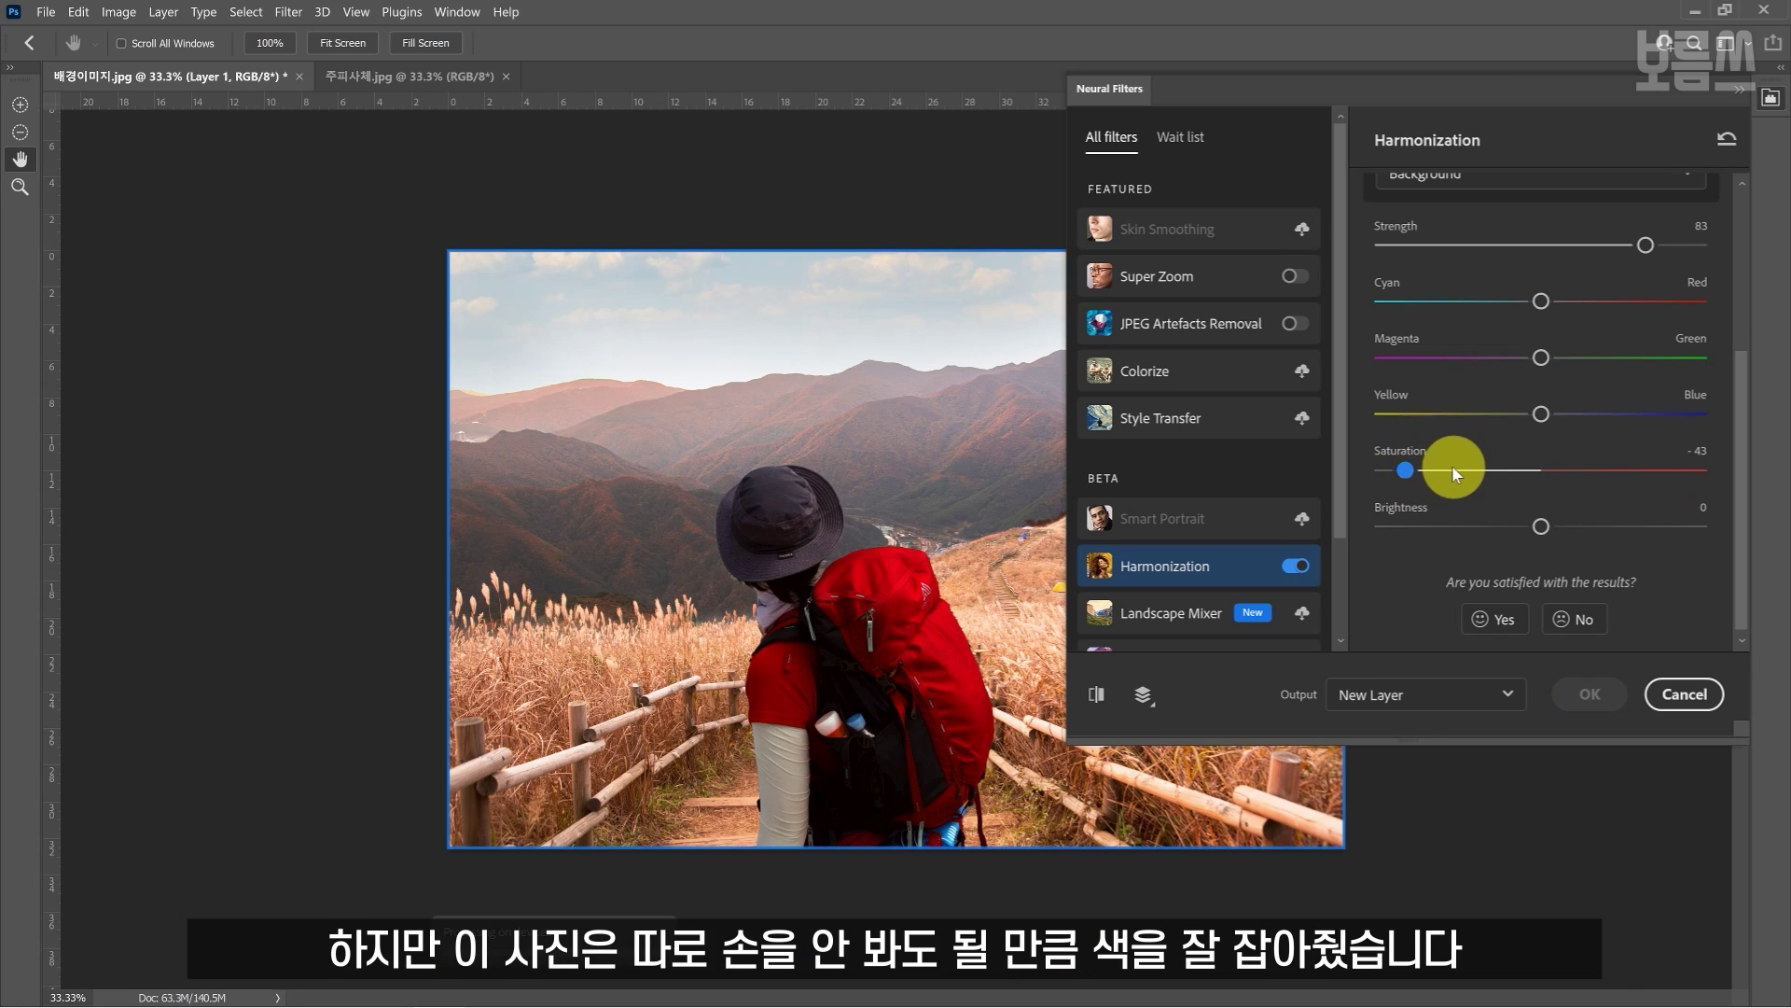
key(ctrl+z)
drag(1542, 527, 1545, 527)
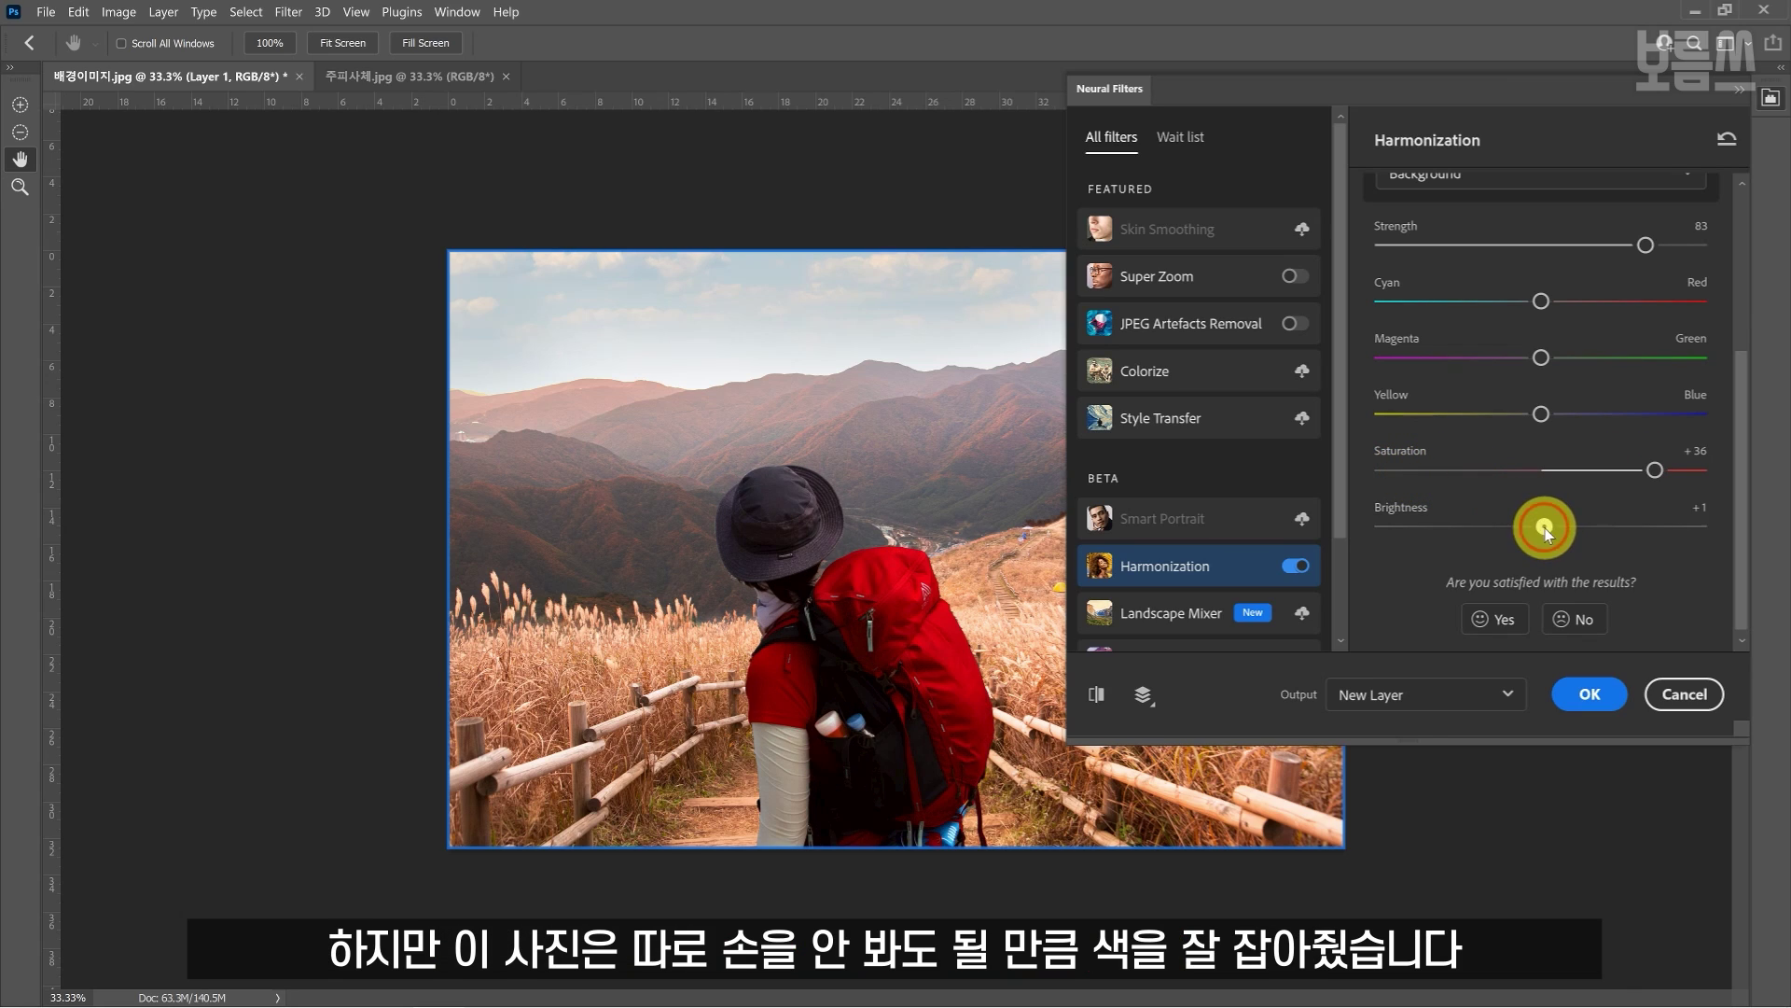
key(ctrl+z)
key(ctrl+z)
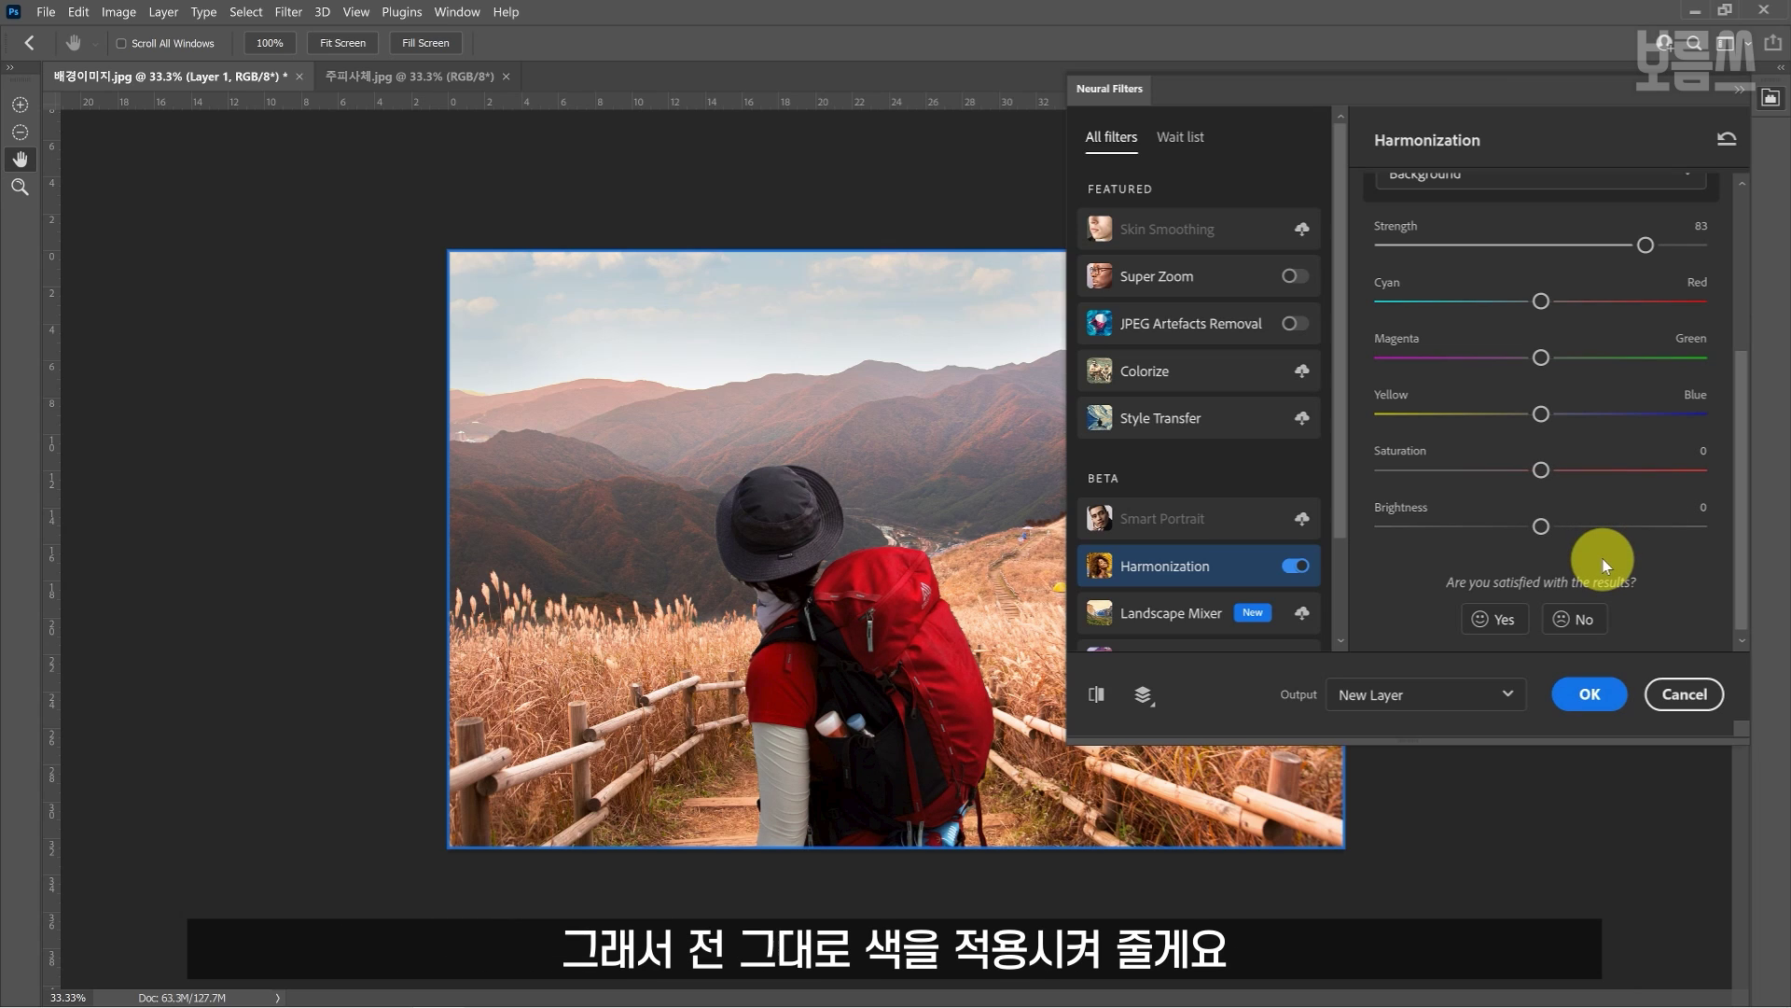
Apply the Harmonization result as a new layer and rename that layer 색감 보정 후.
click(1600, 700)
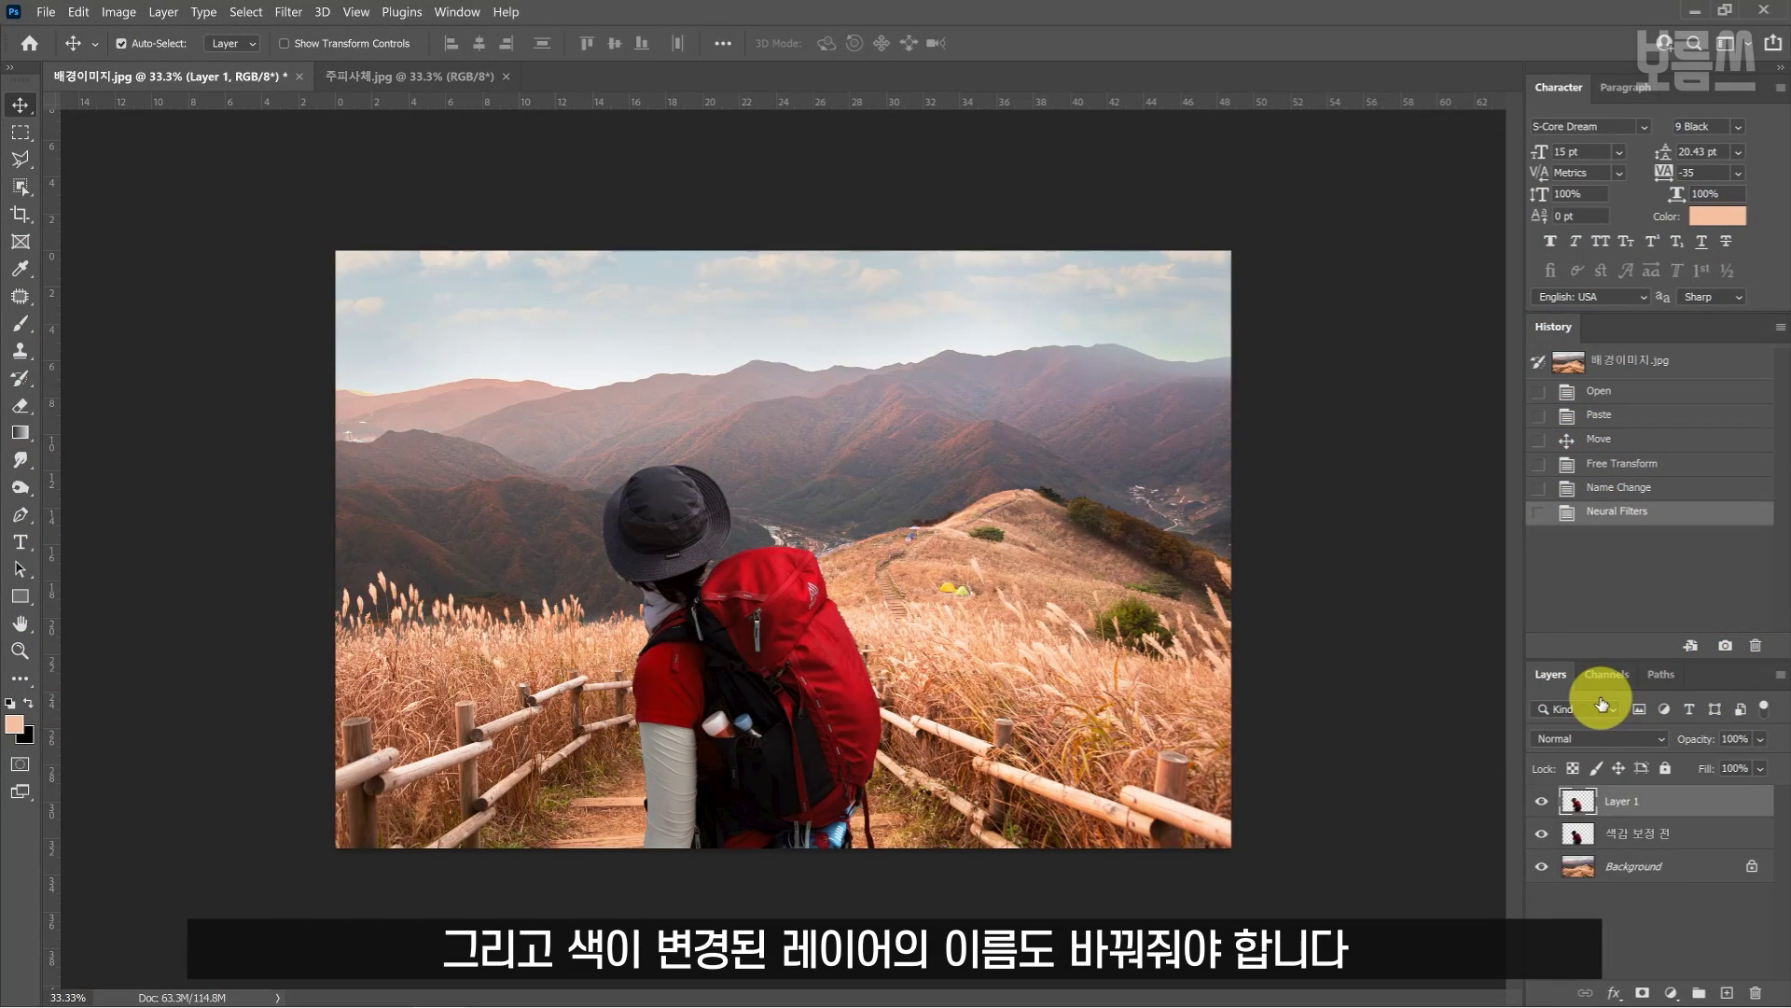
double_click(1623, 801)
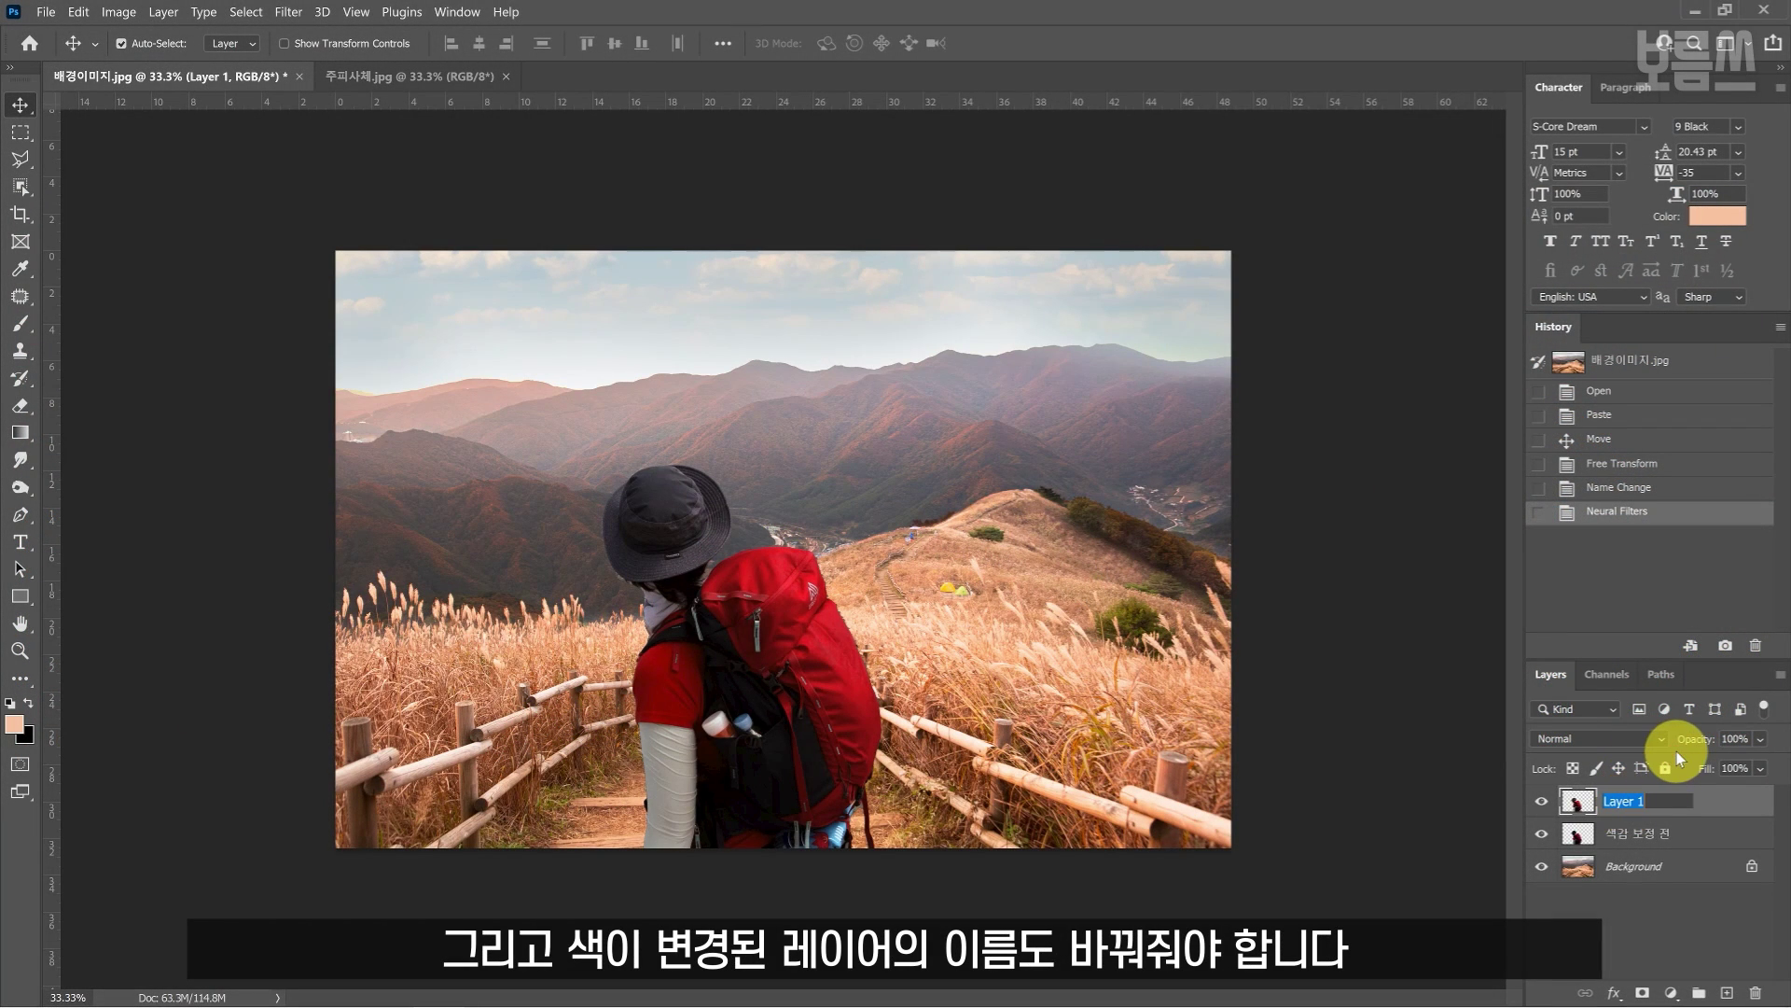
text(색감 보)
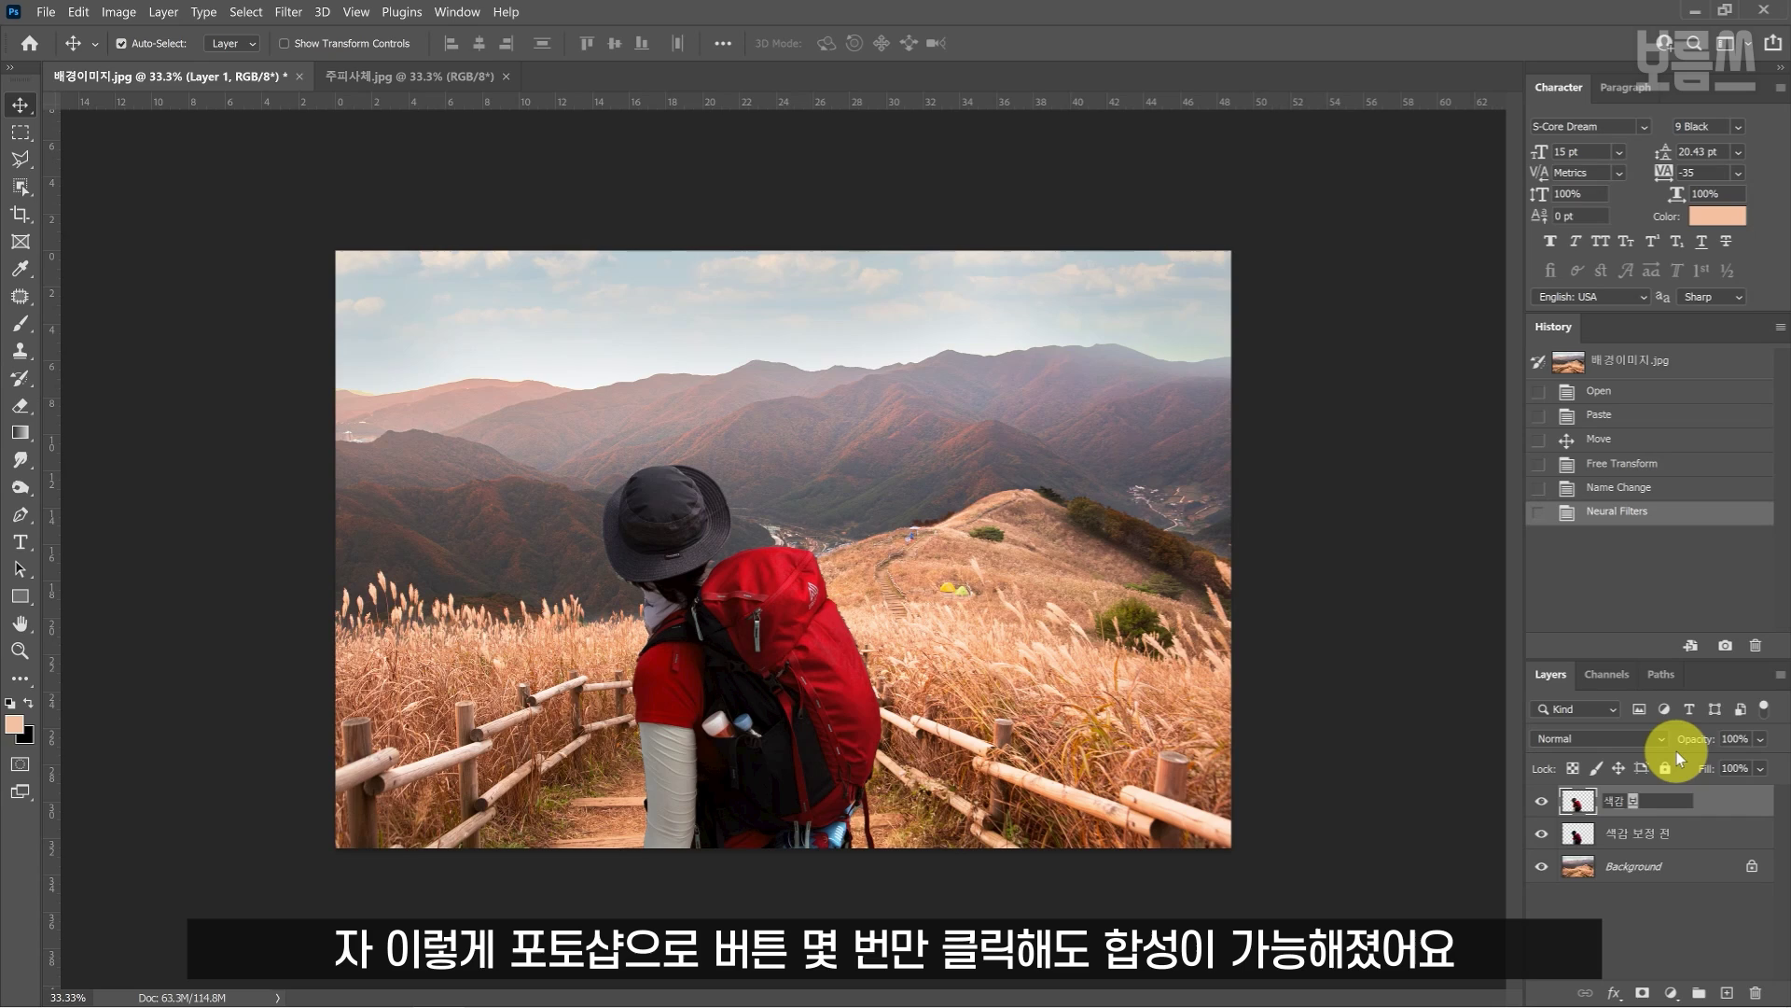
text(정 후)
key(Return)
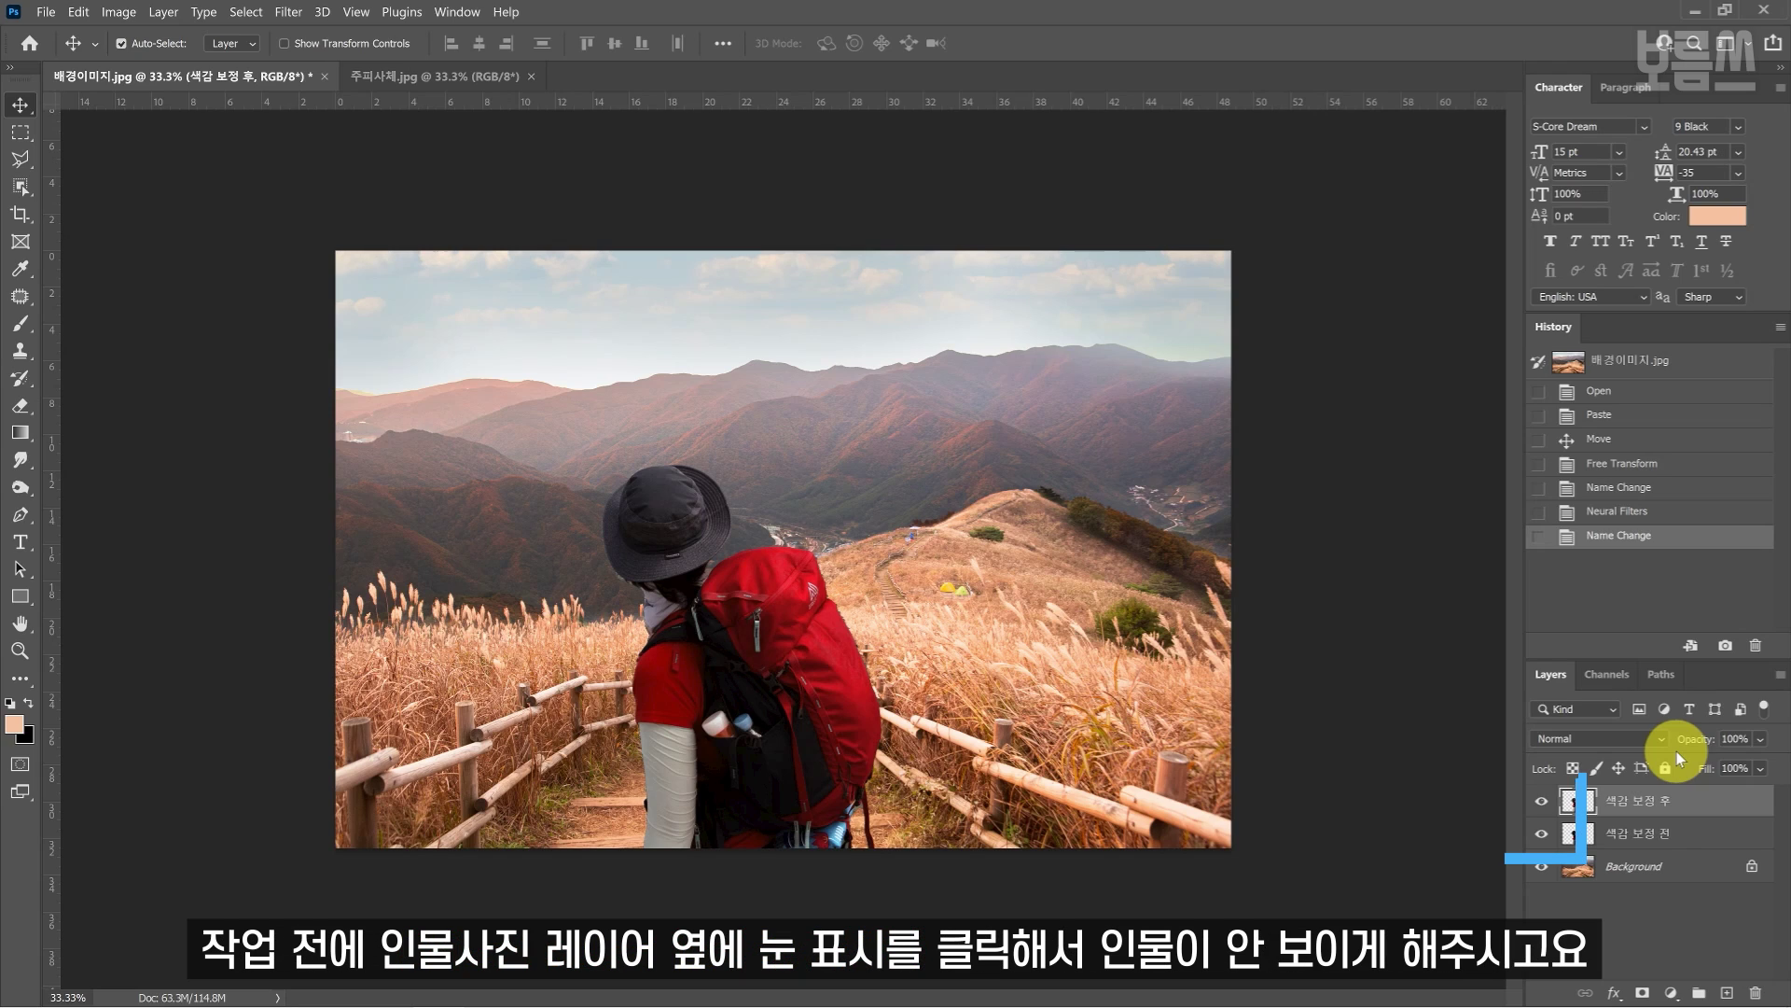
Hide both hiker layers, 색감 보정 후 and 색감 보정 전, and make the Background layer active.
click(1542, 800)
click(1540, 833)
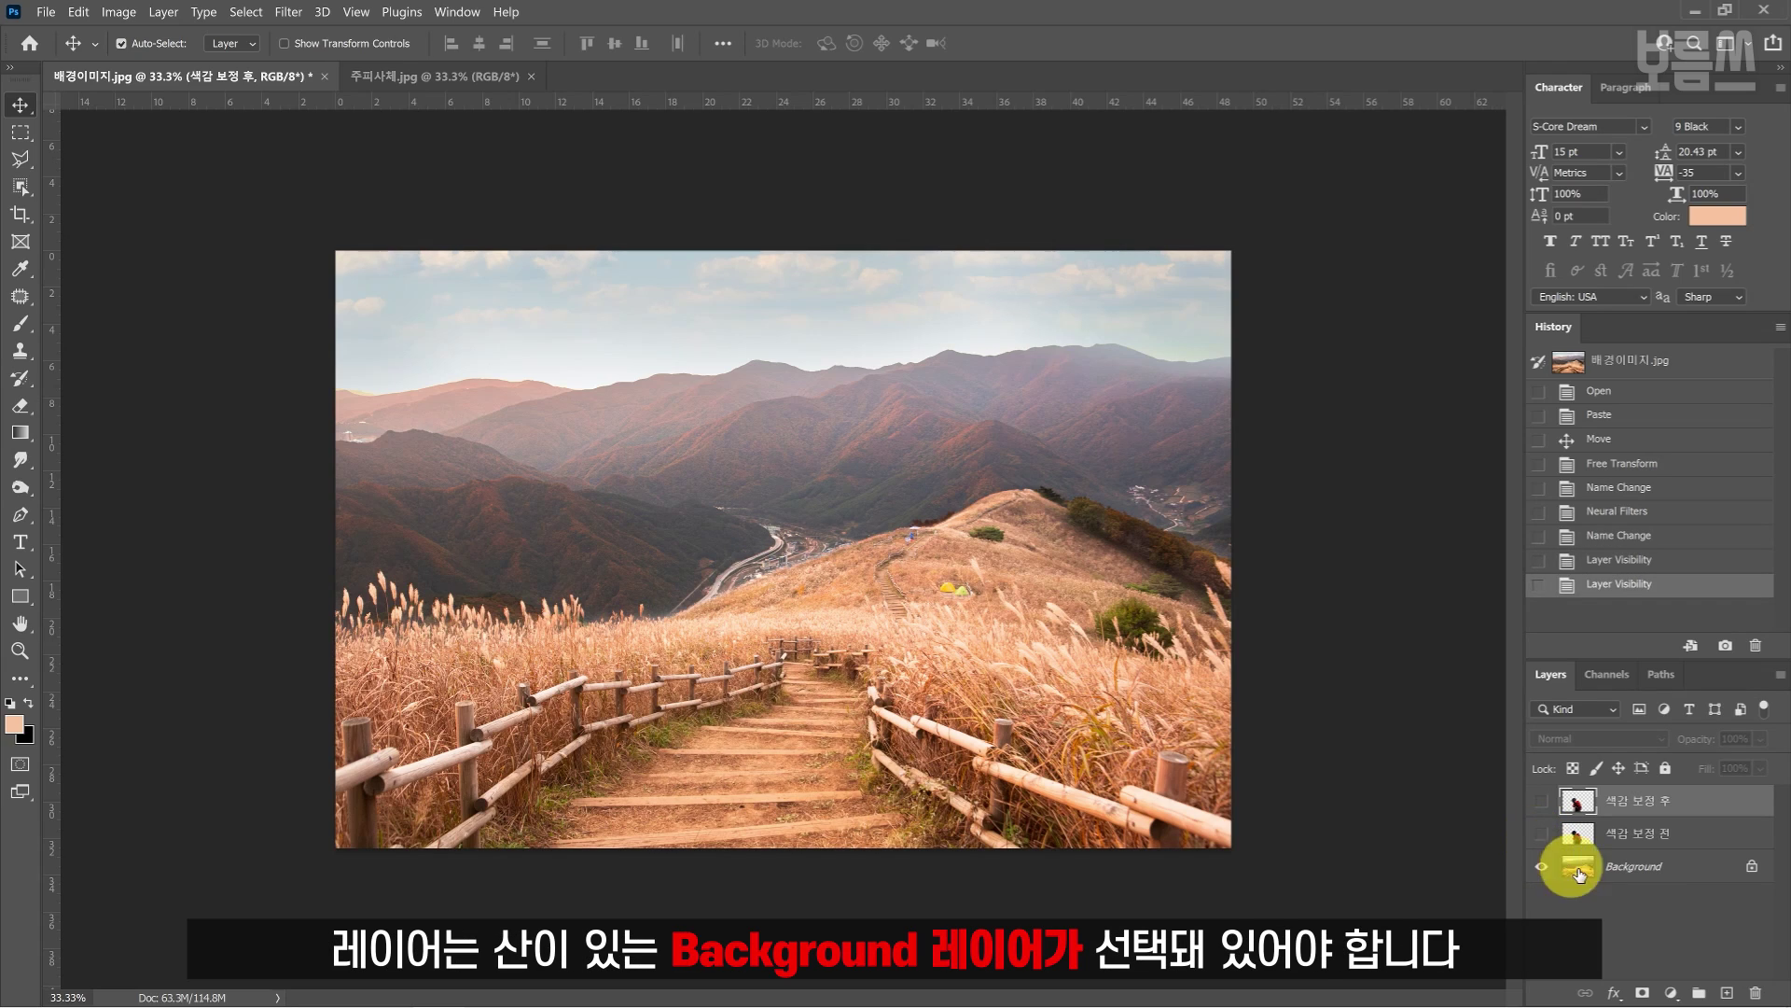
click(1652, 870)
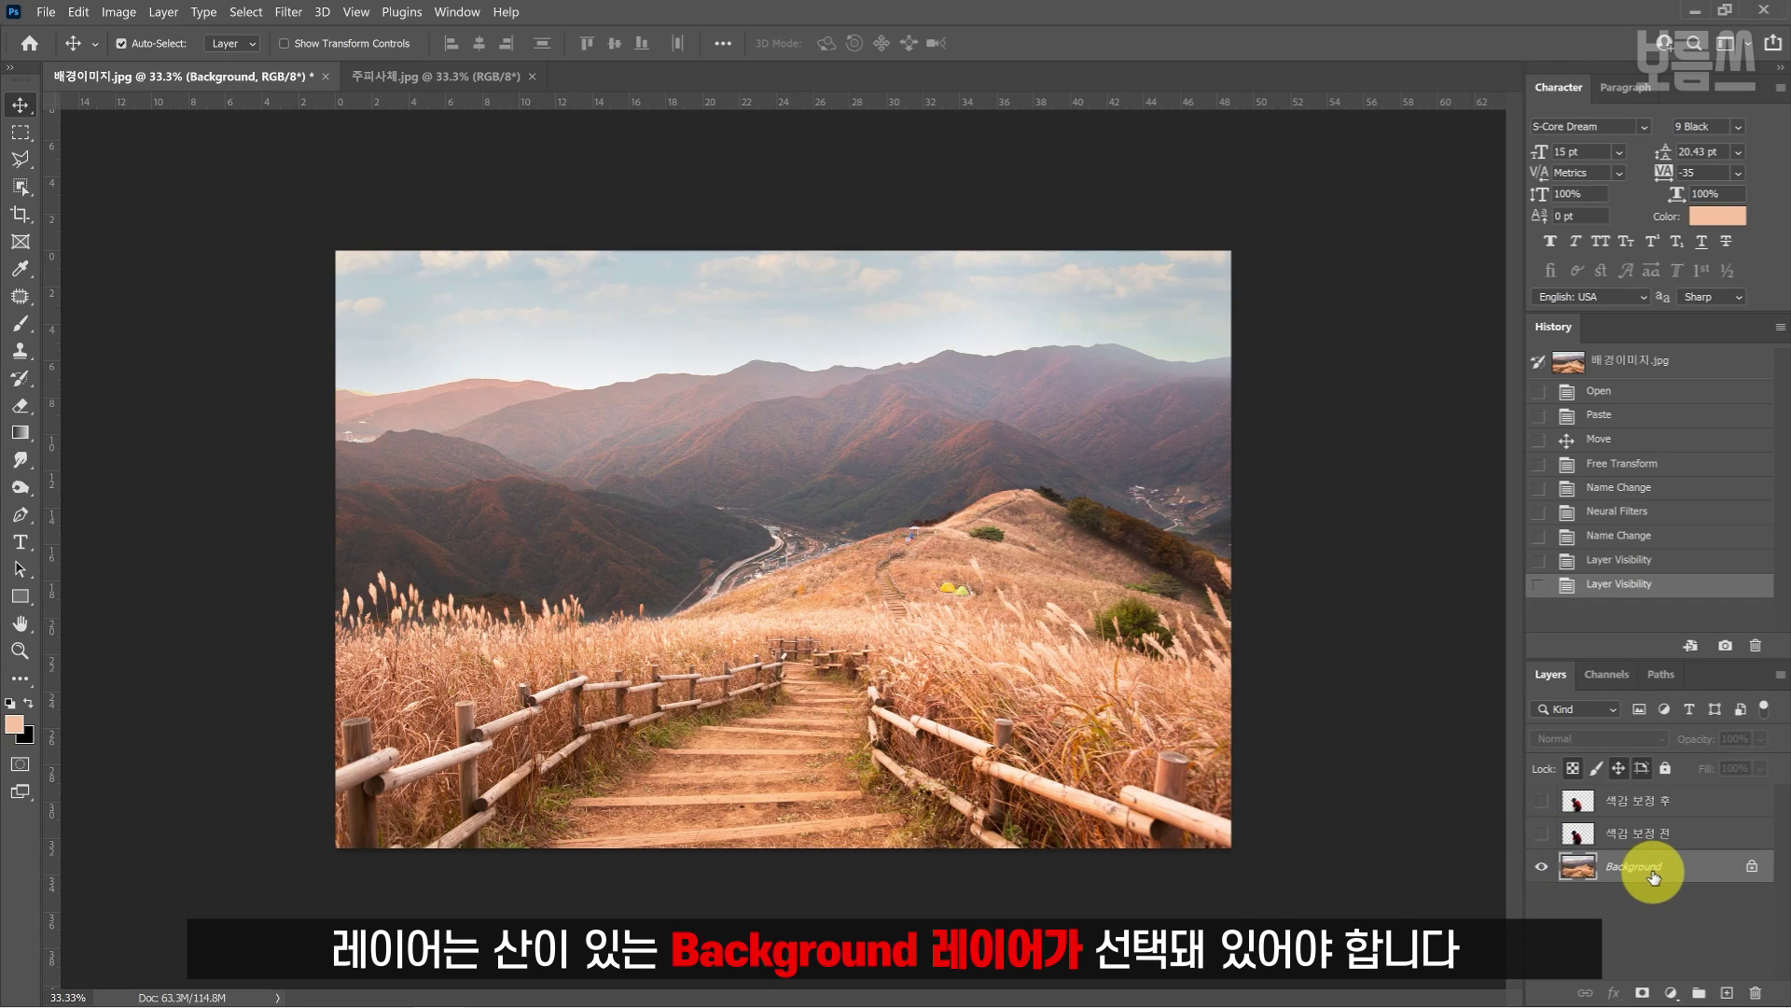
Select the distant mountains with the Object Selection tool, apply a Gaussian Blur with an 8 px radius, and deselect.
key(w)
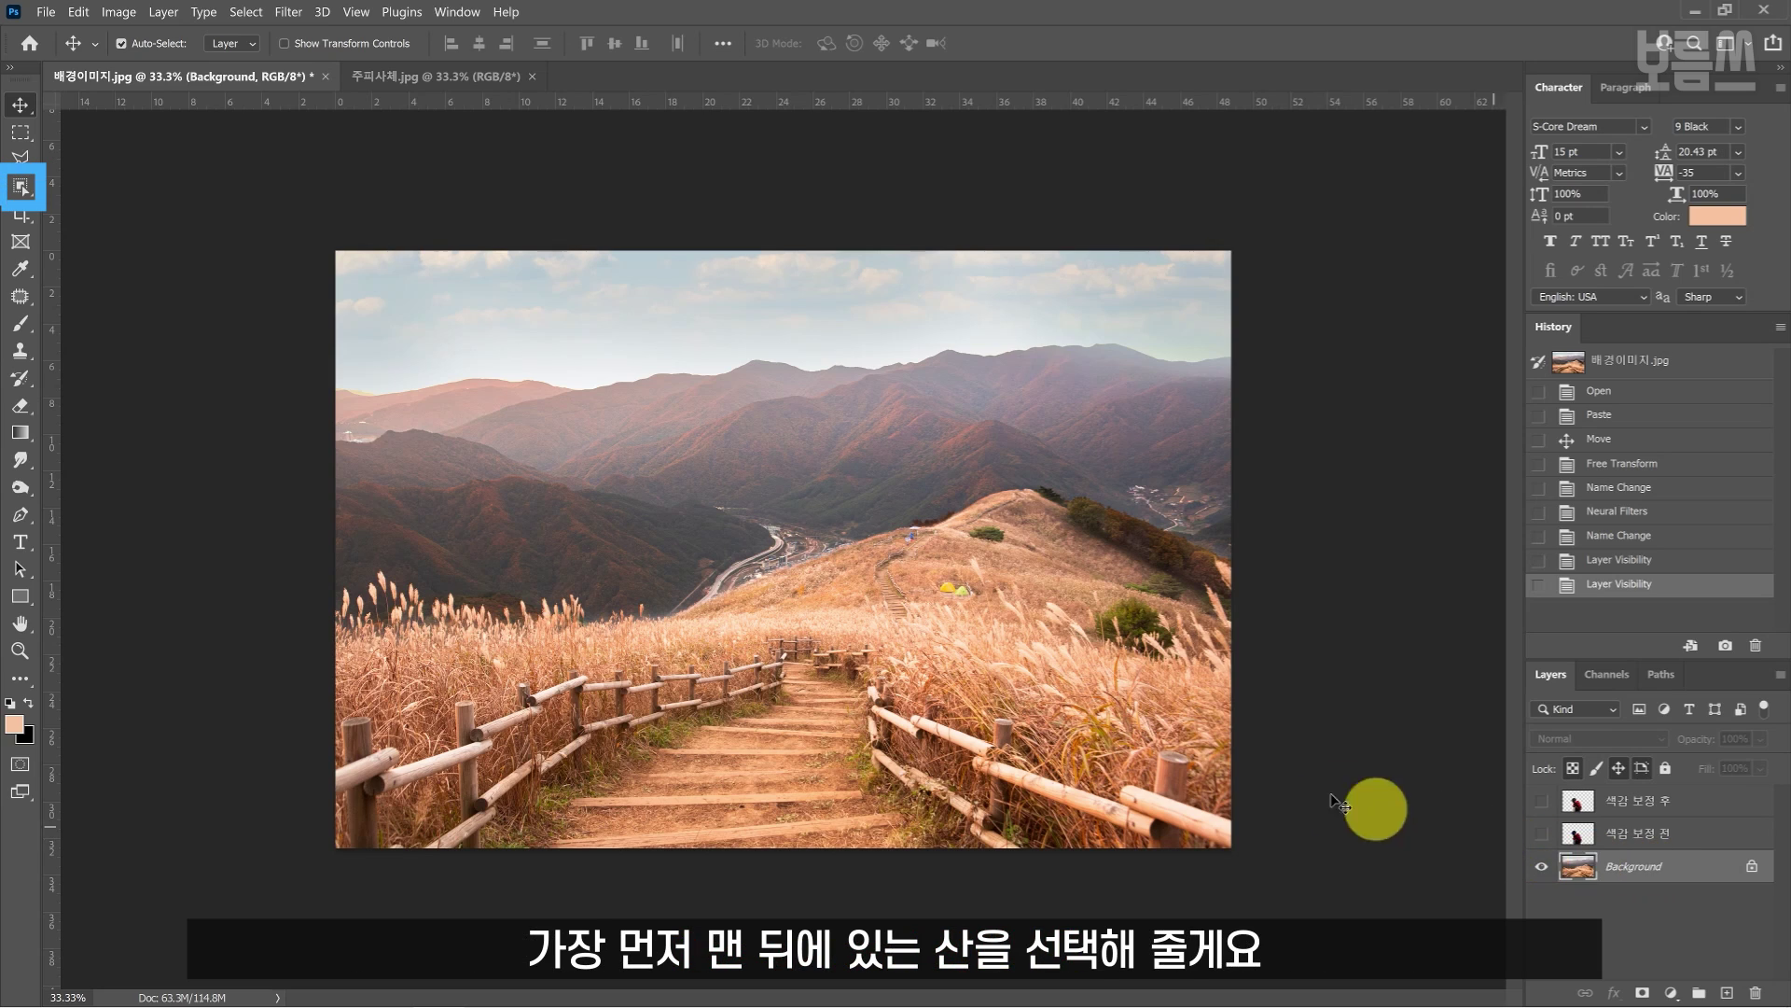
click(20, 187)
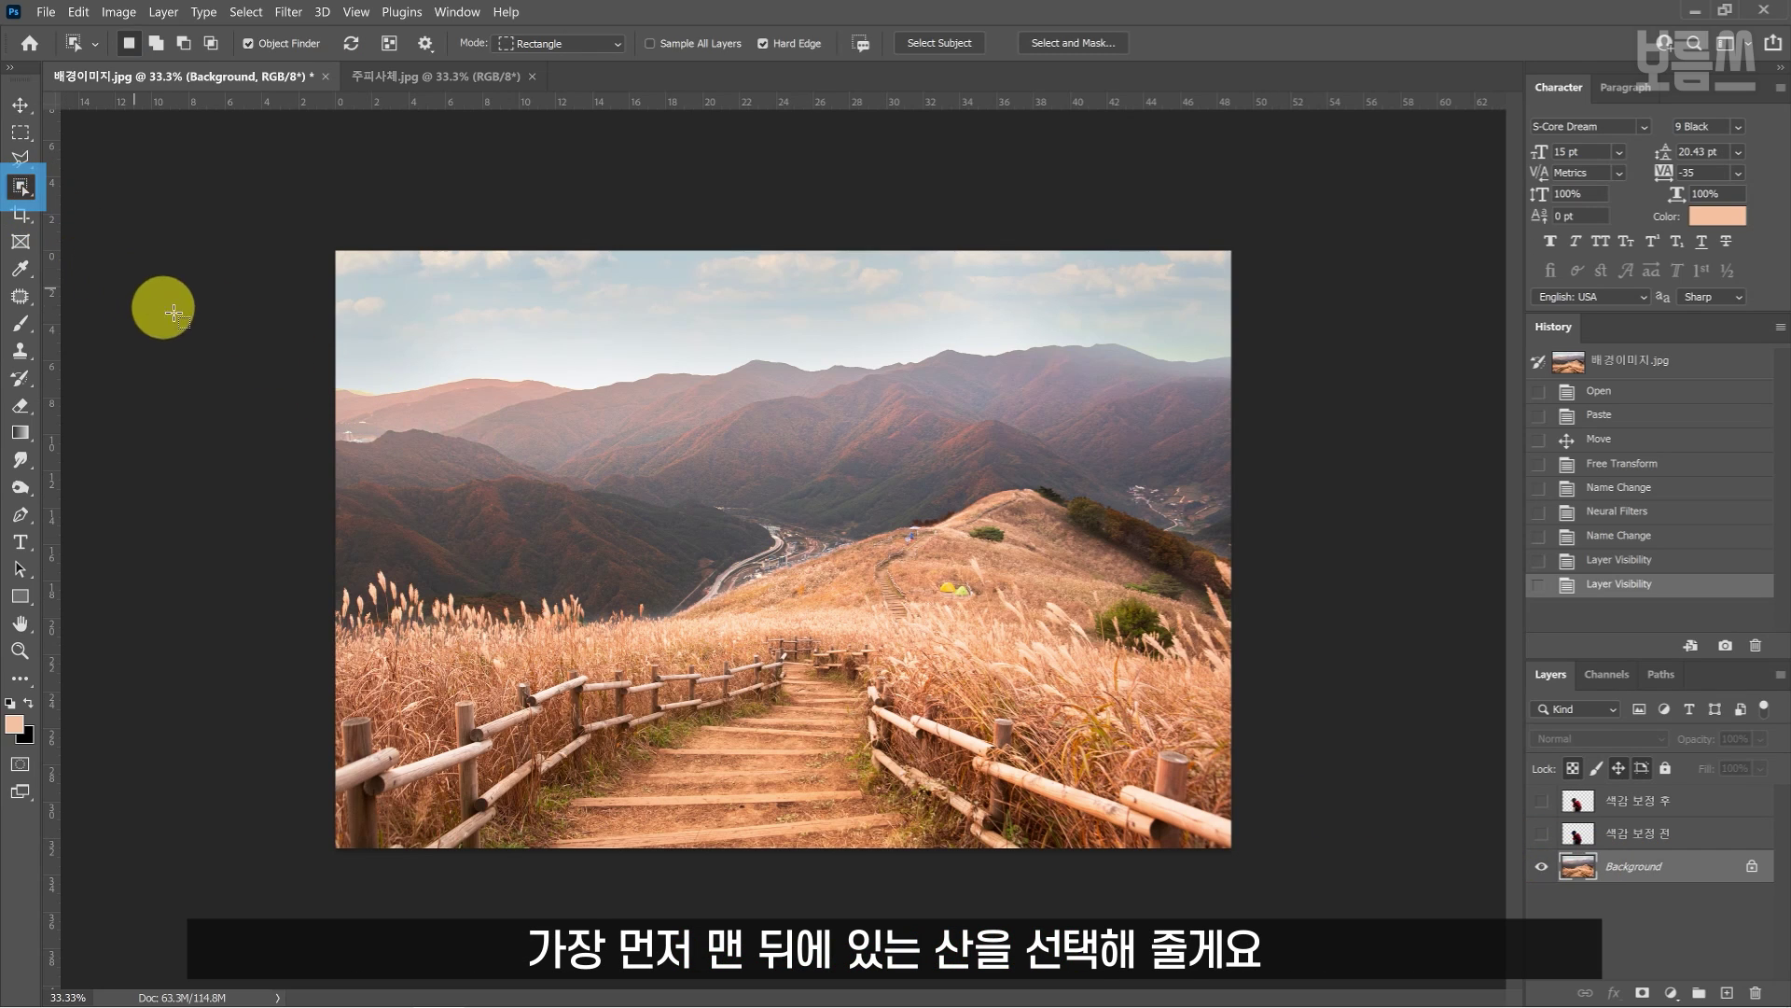
drag(289, 332, 1371, 624)
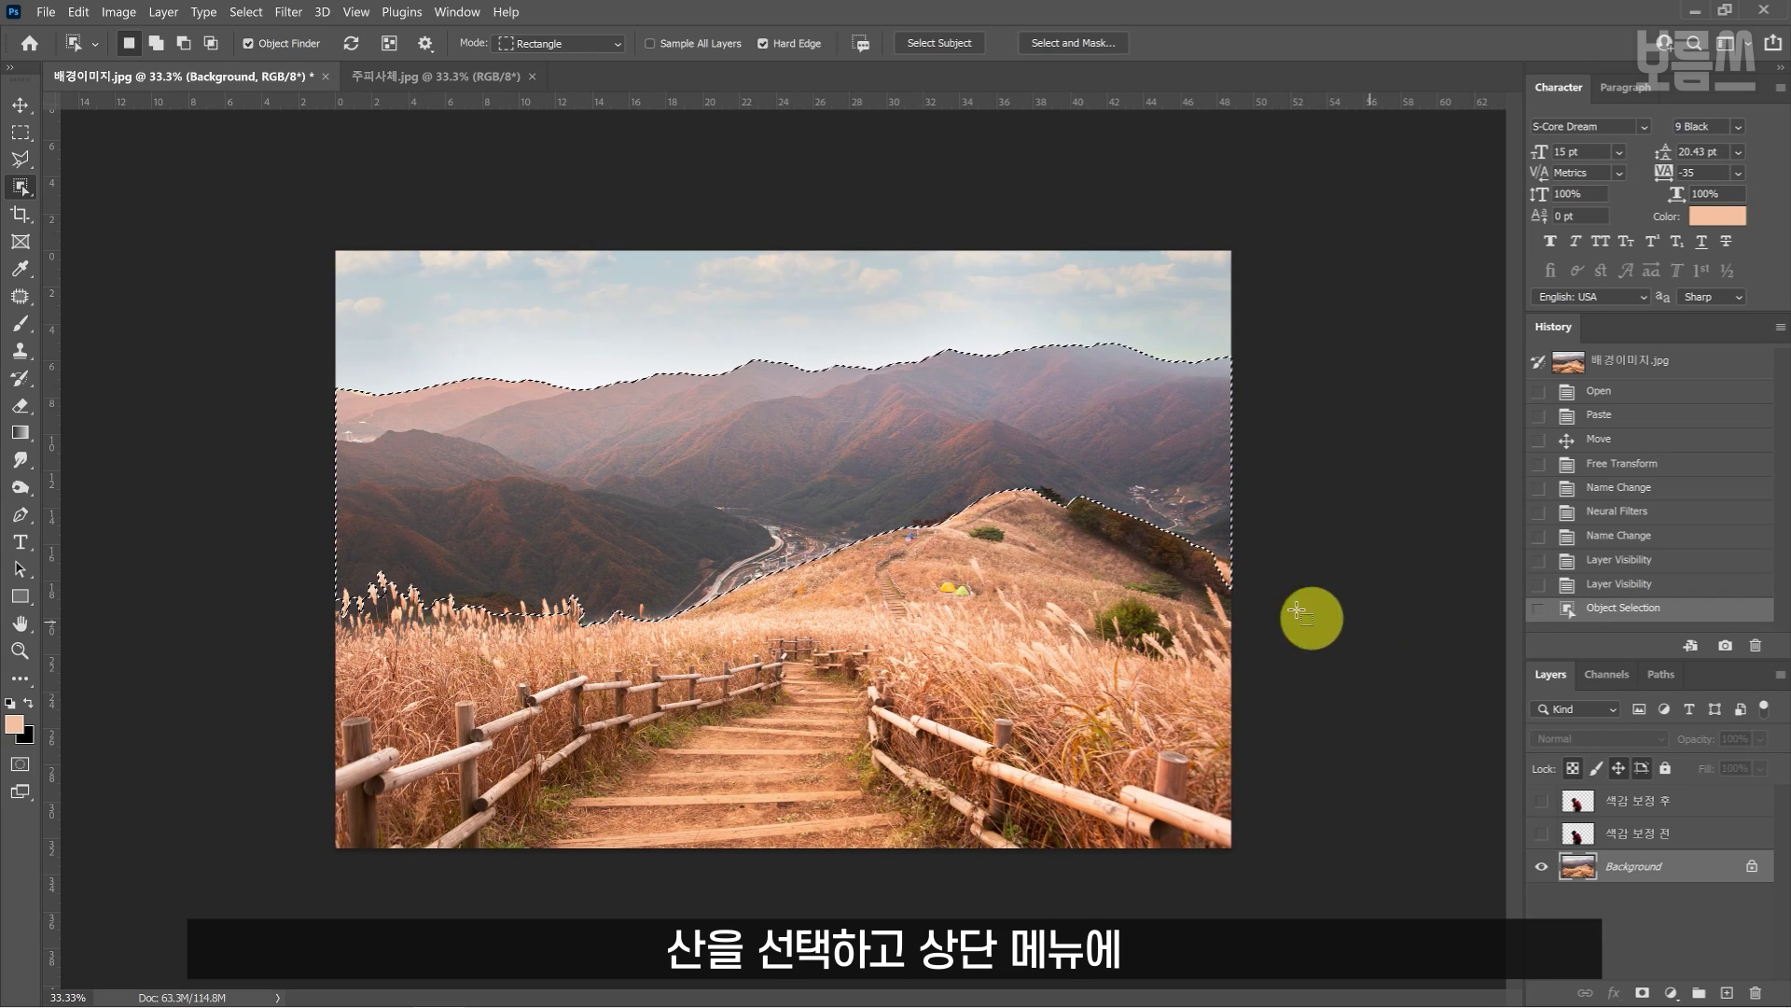
click(289, 13)
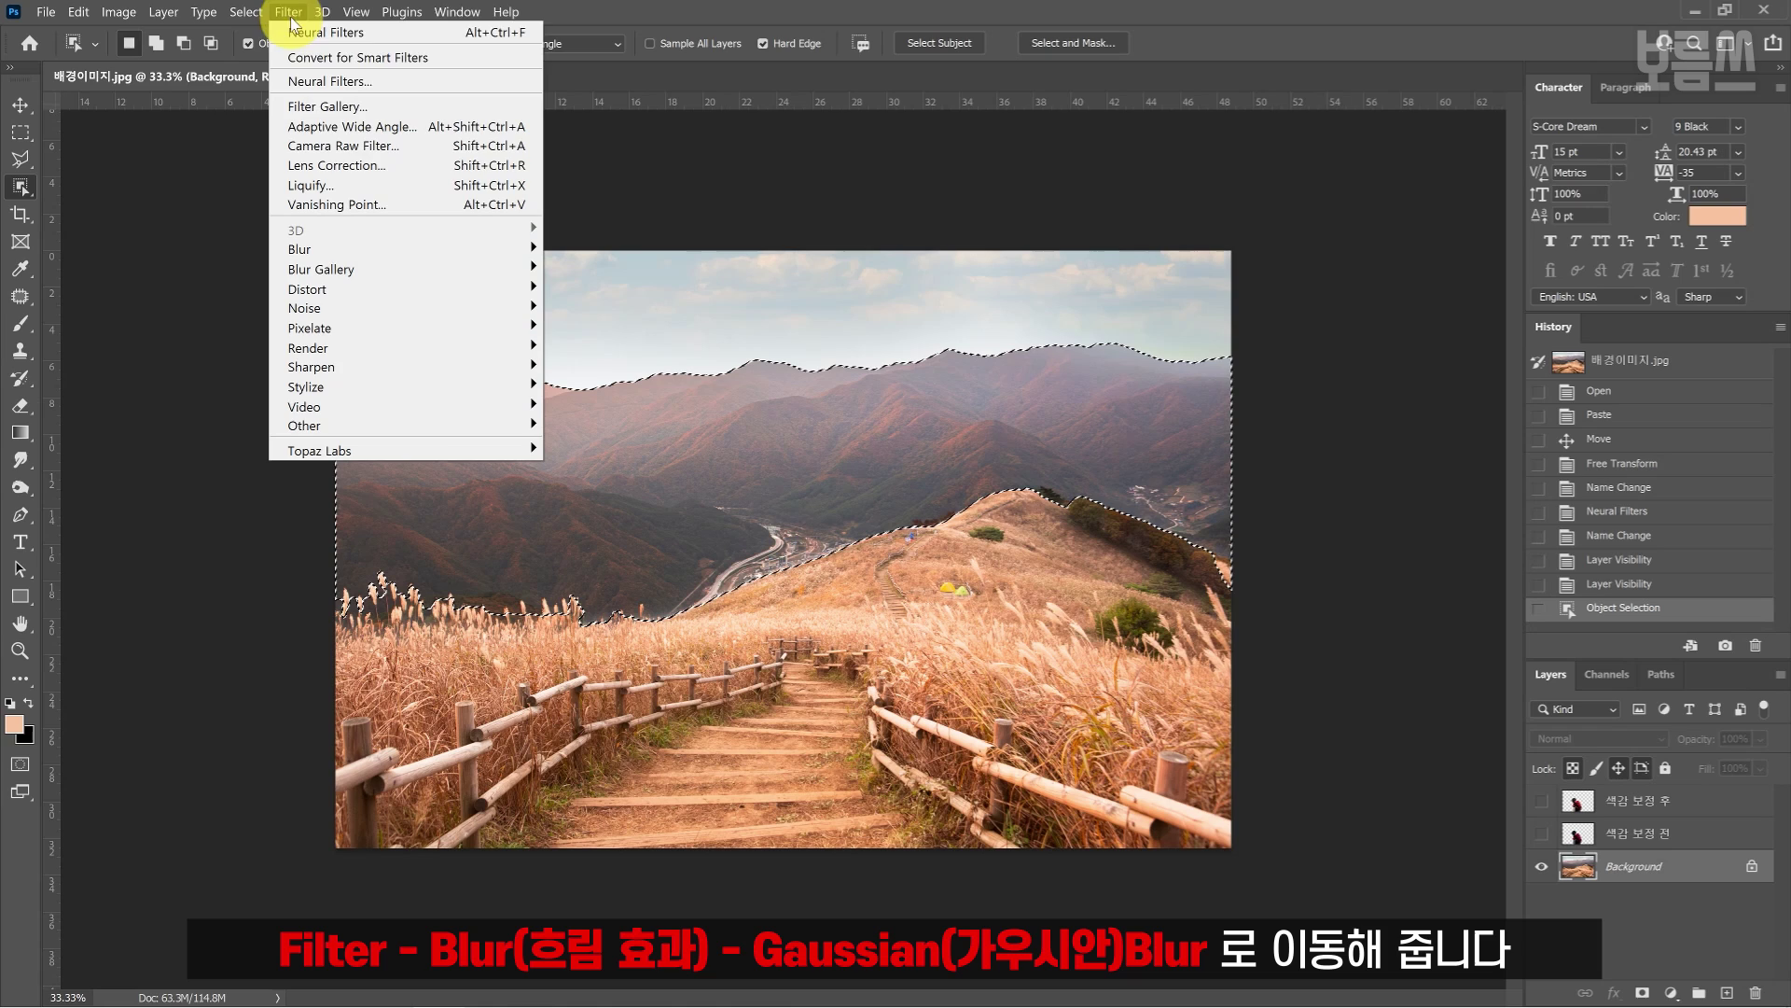
mouse_move(432, 252)
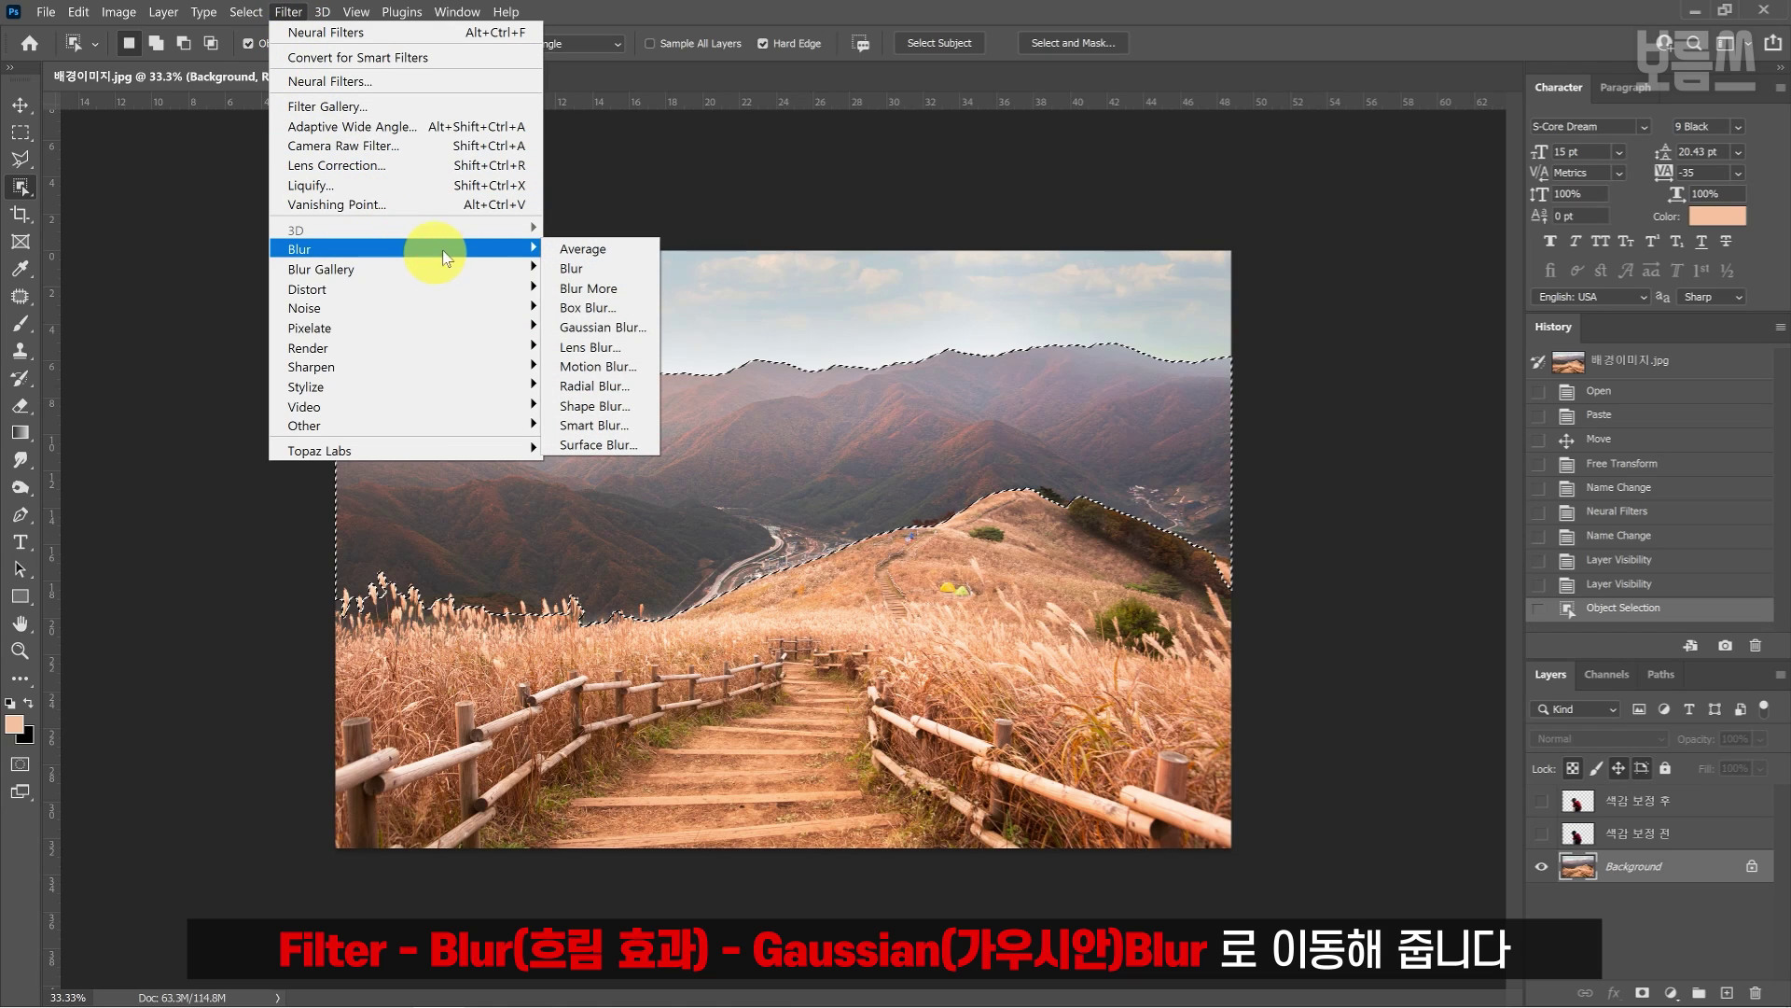
click(651, 326)
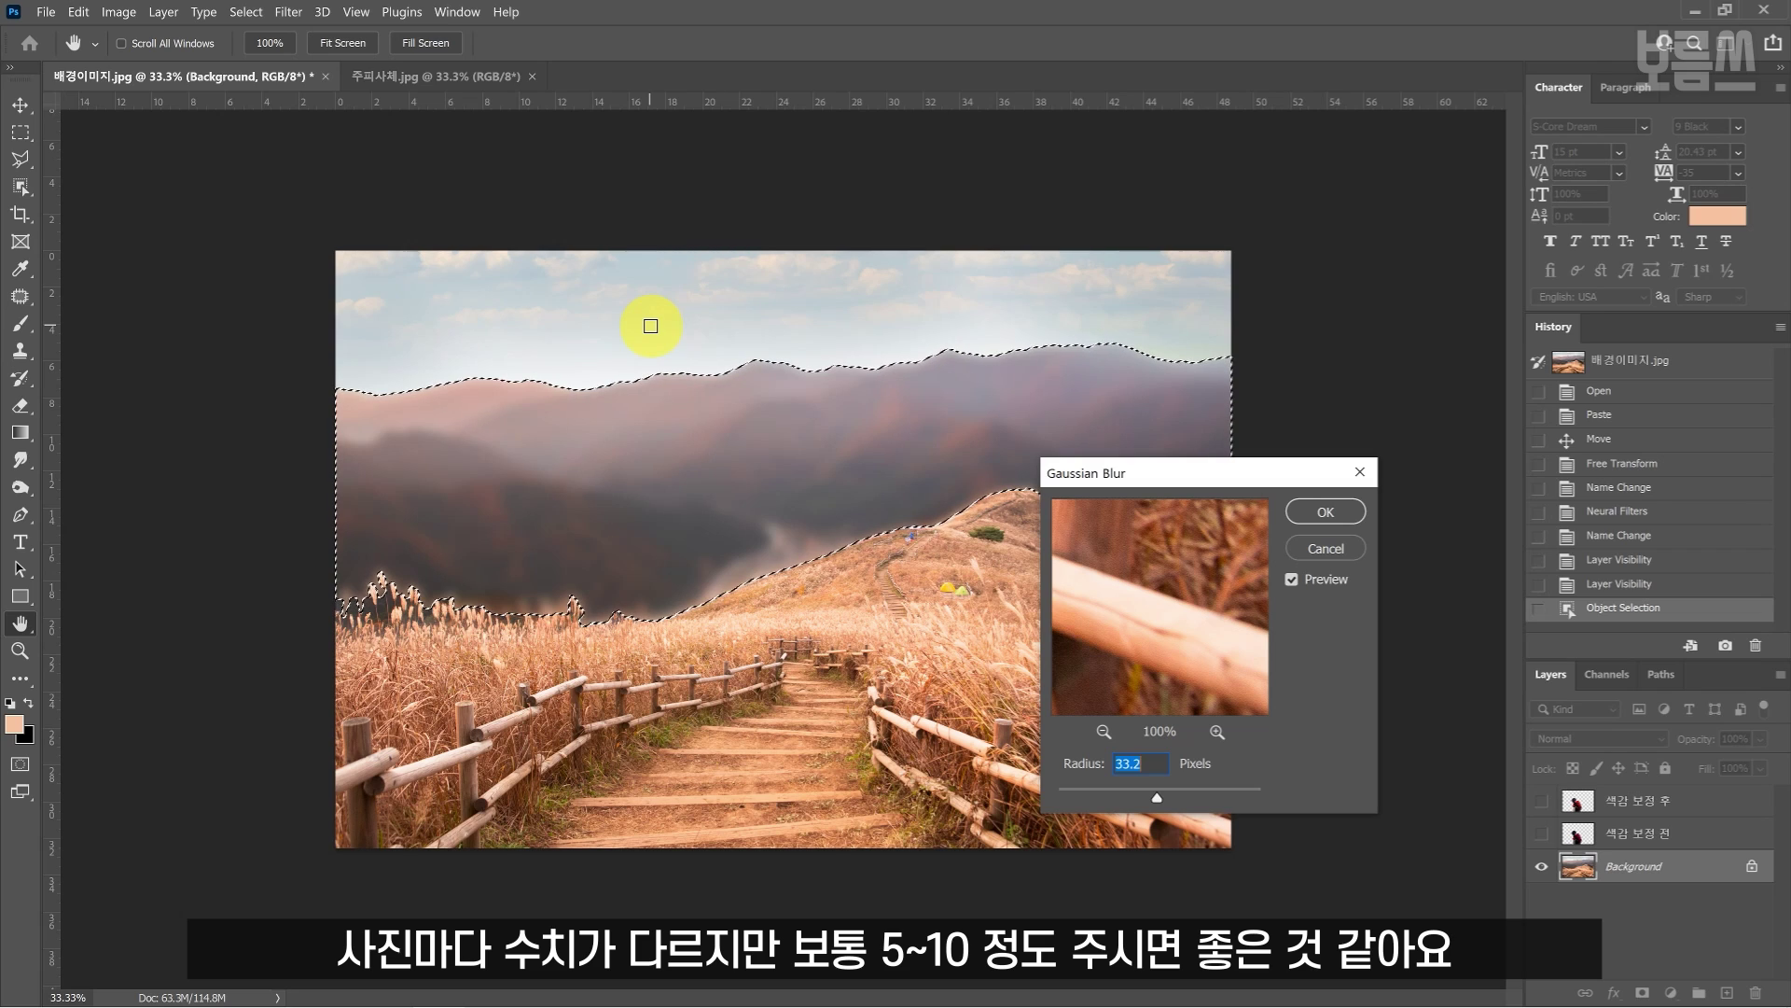
text(8)
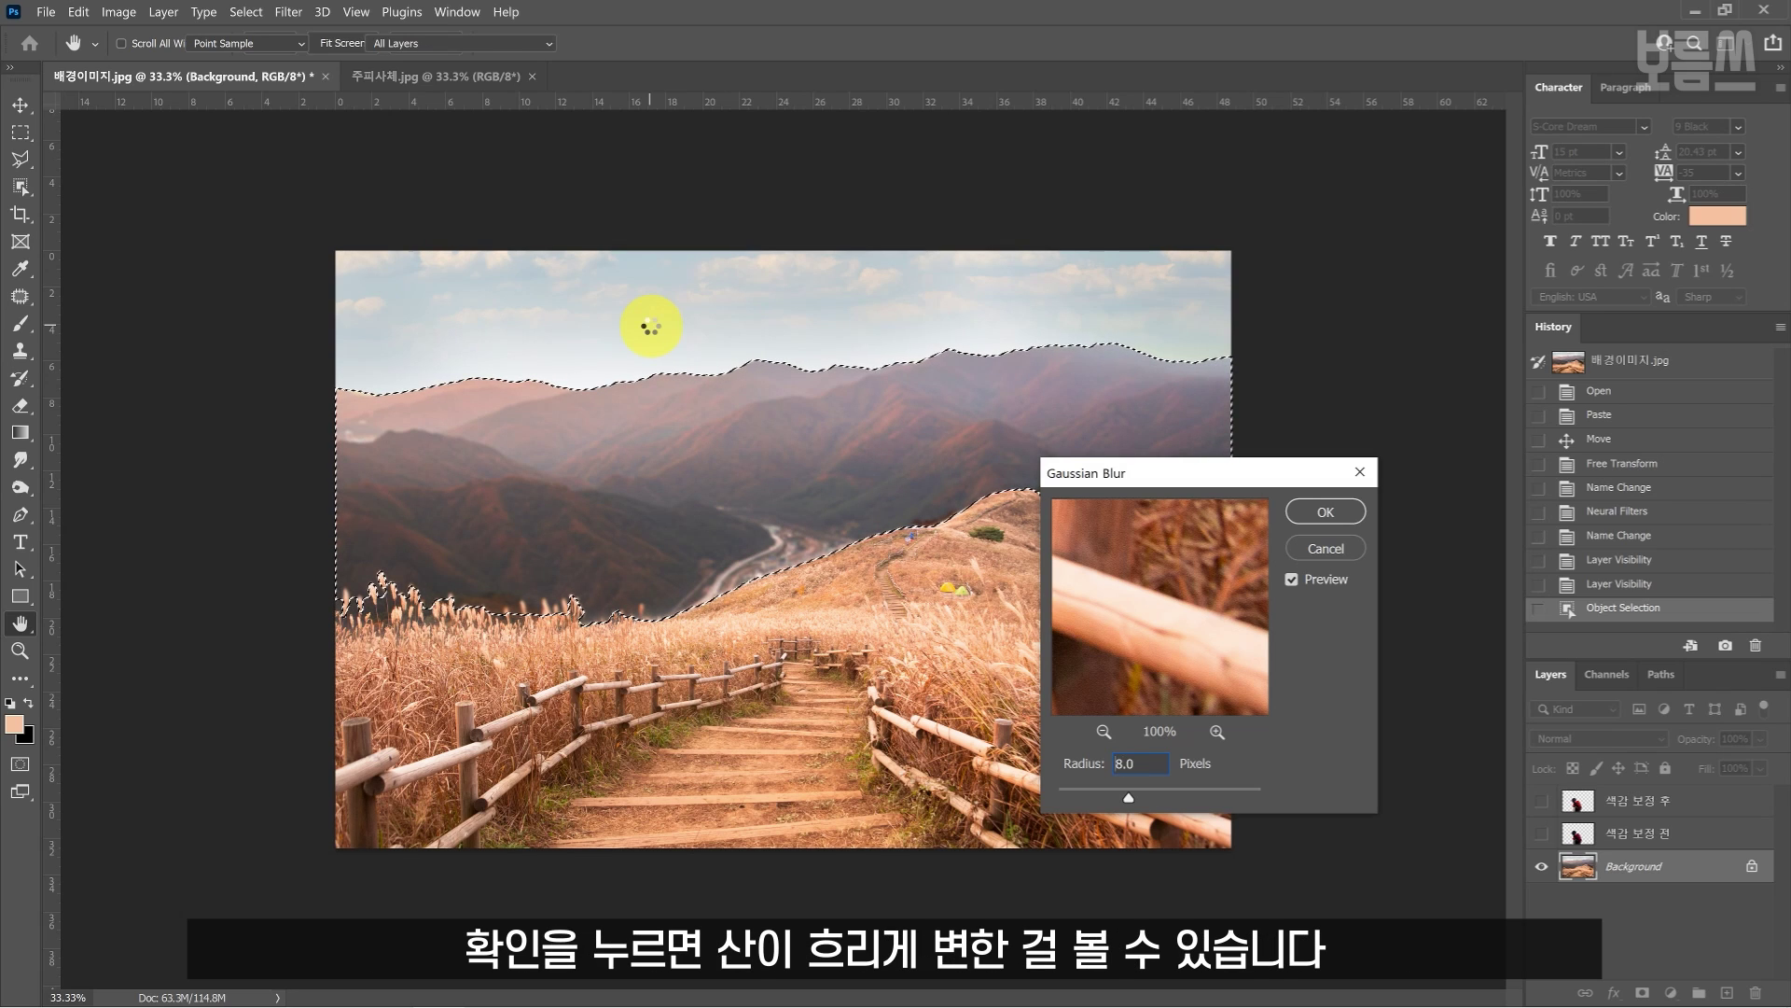
key(Return)
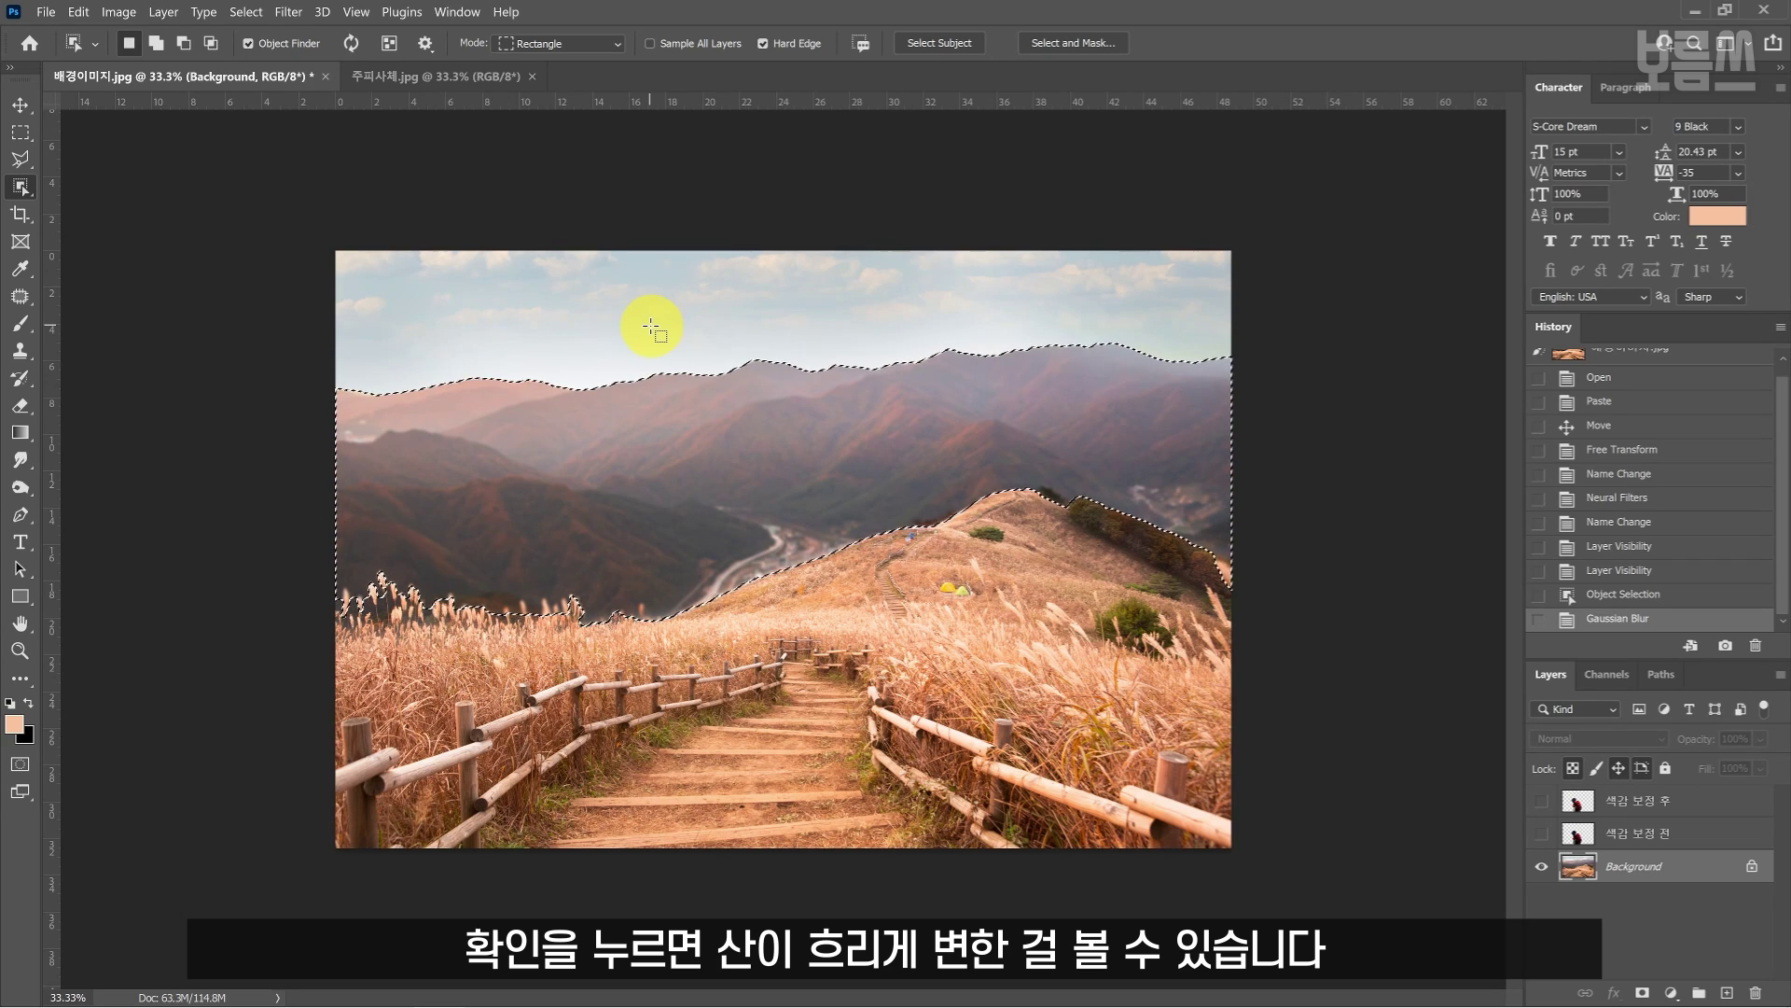
key(ctrl+d)
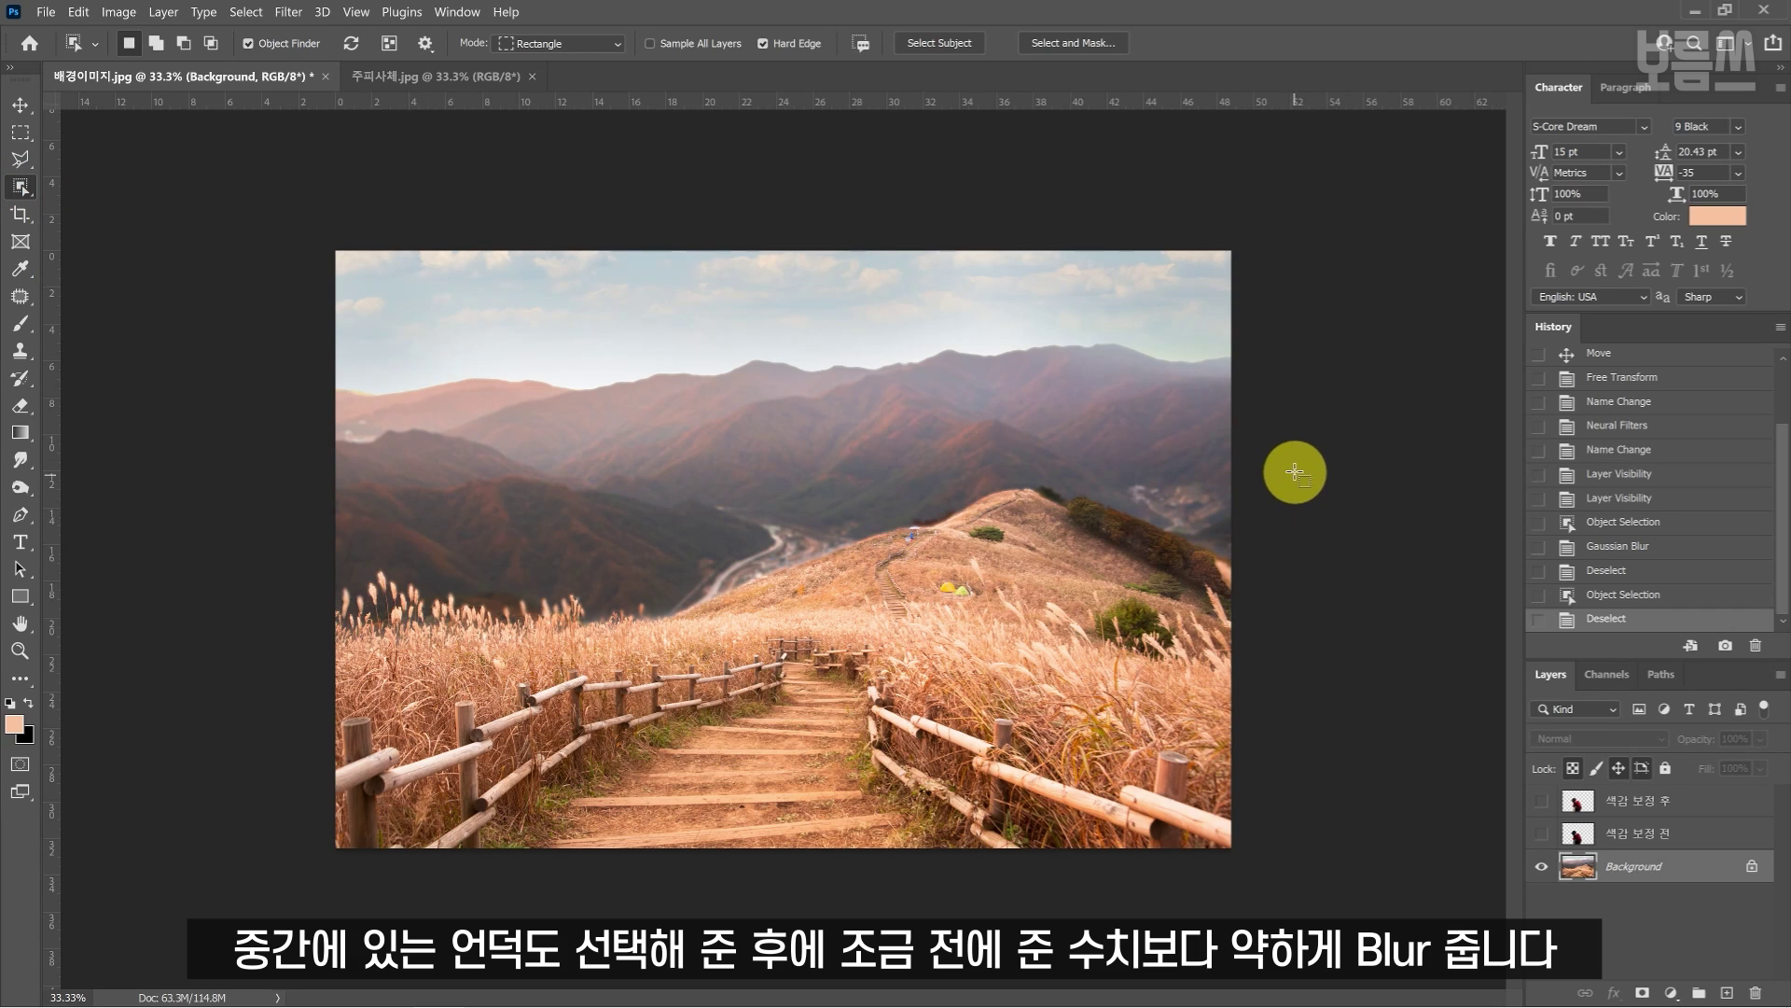
Select the hill in the middle distance, apply a weaker Gaussian Blur with a 4 px radius, and deselect.
drag(1240, 465, 652, 623)
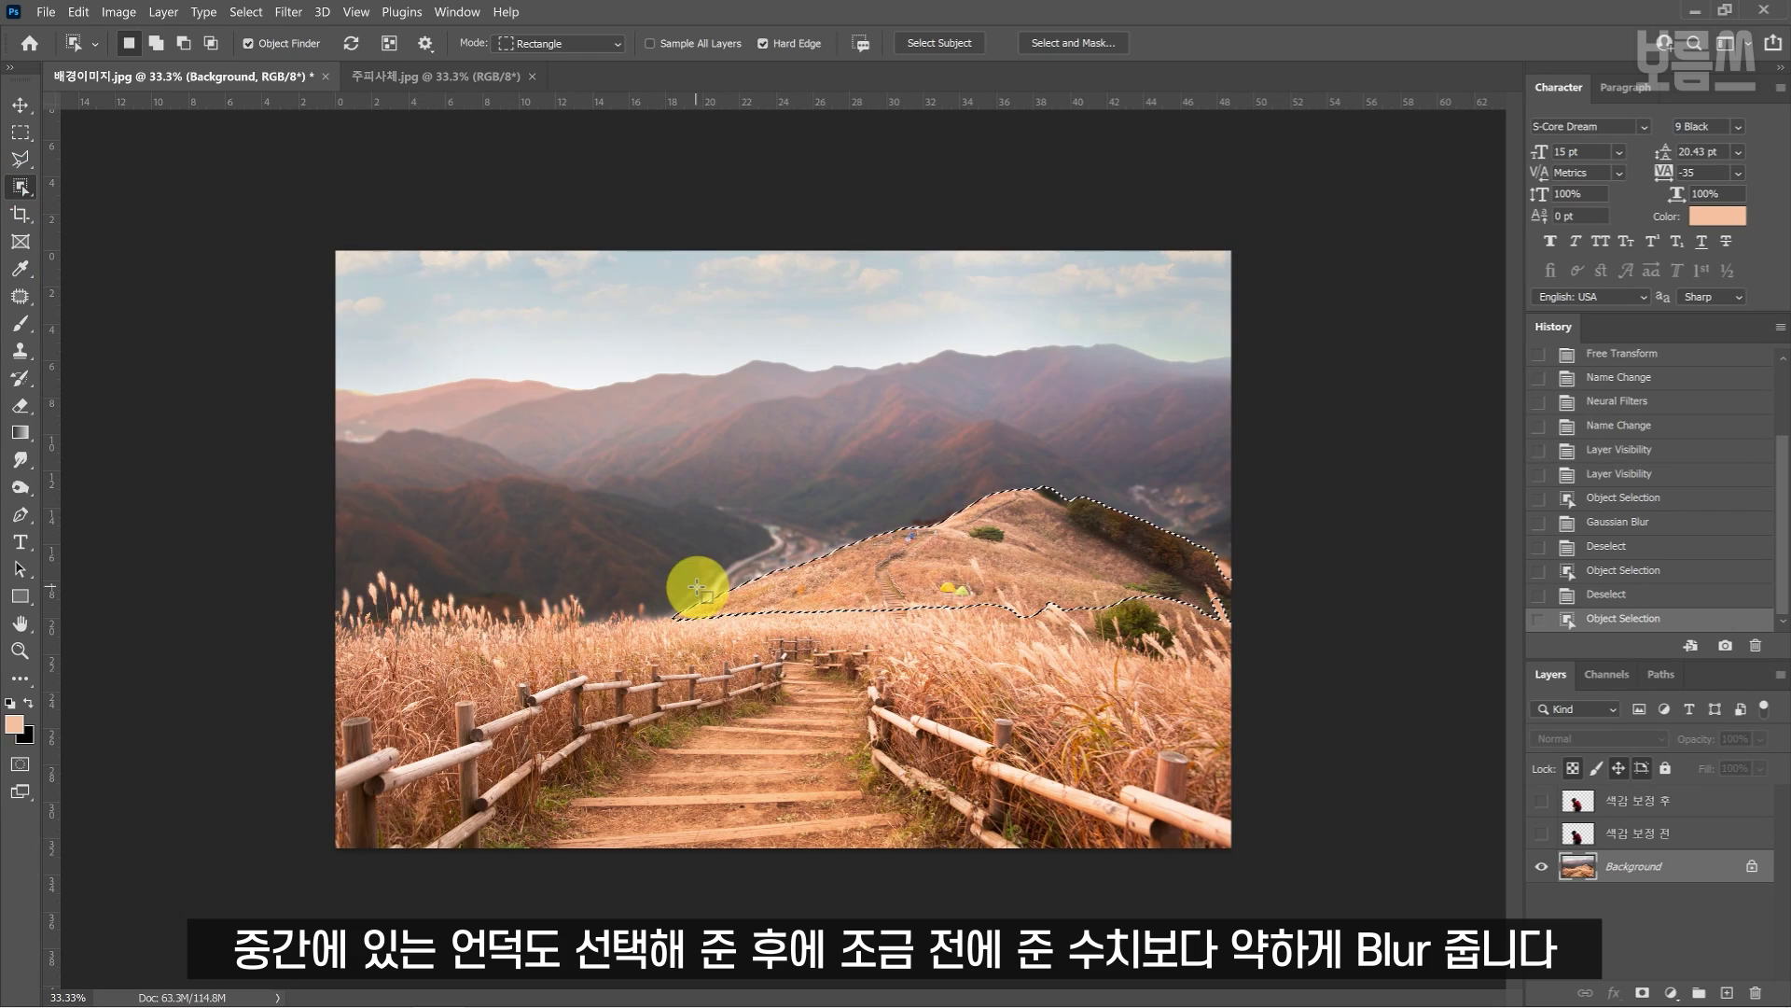
click(288, 12)
mouse_move(373, 250)
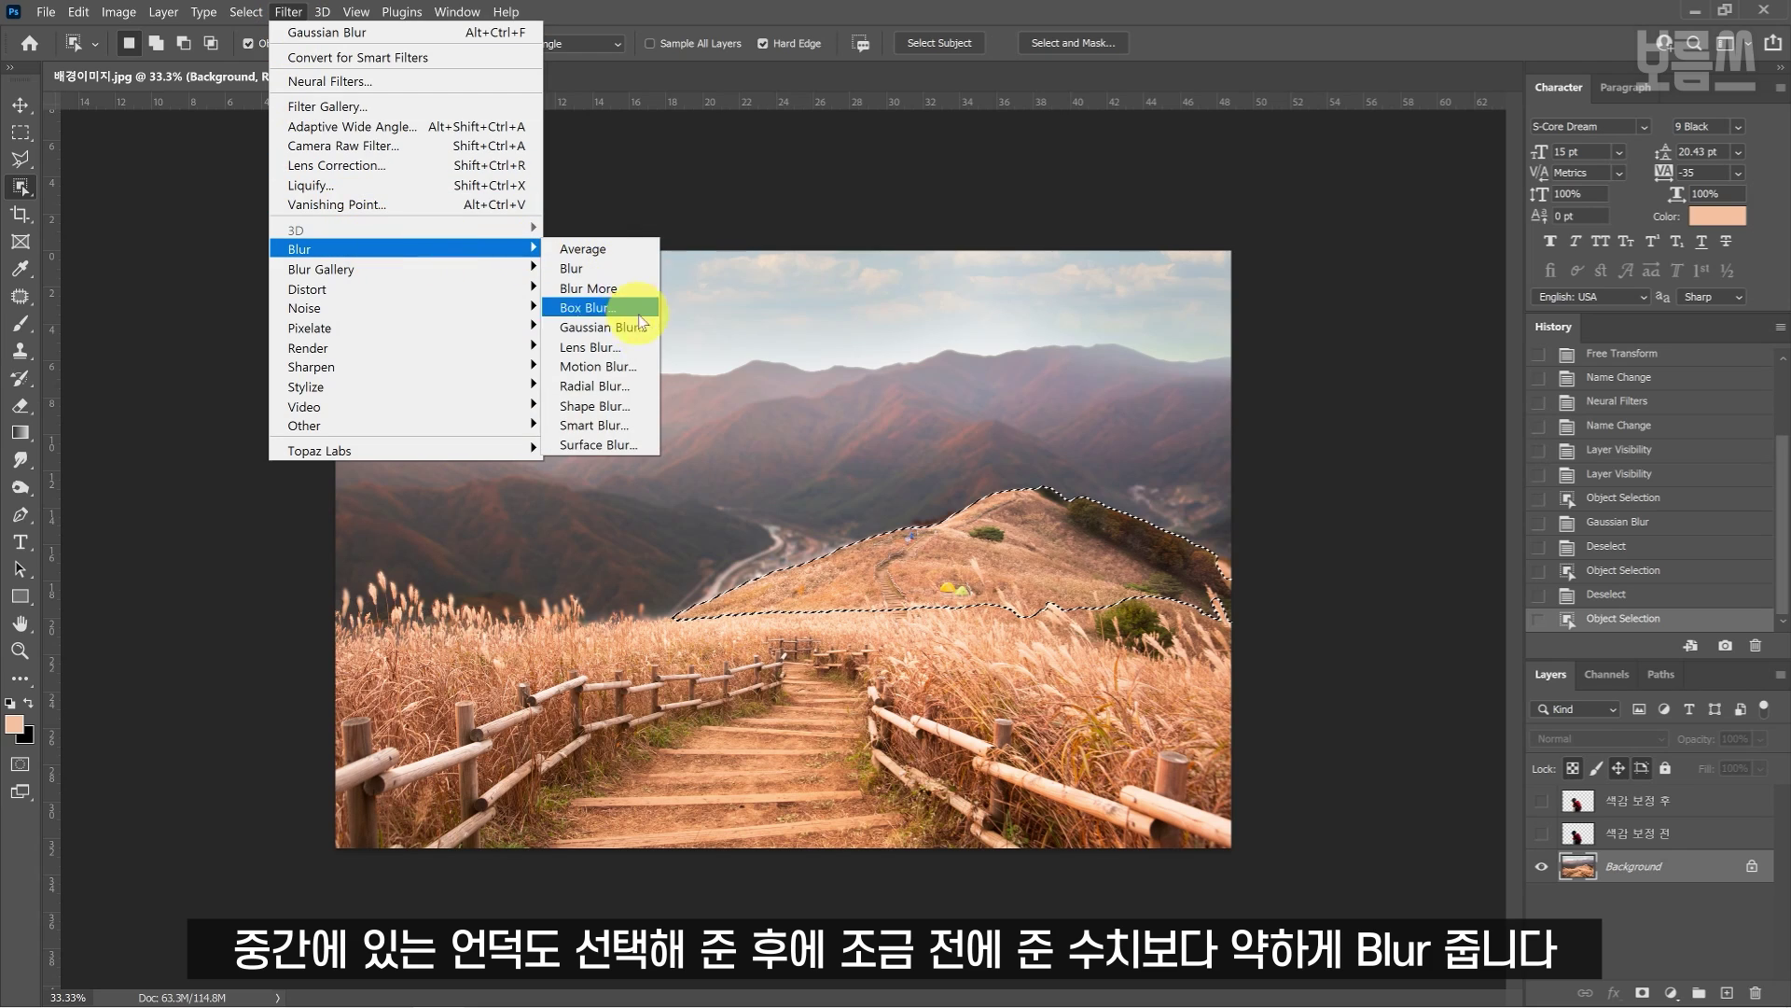
click(641, 334)
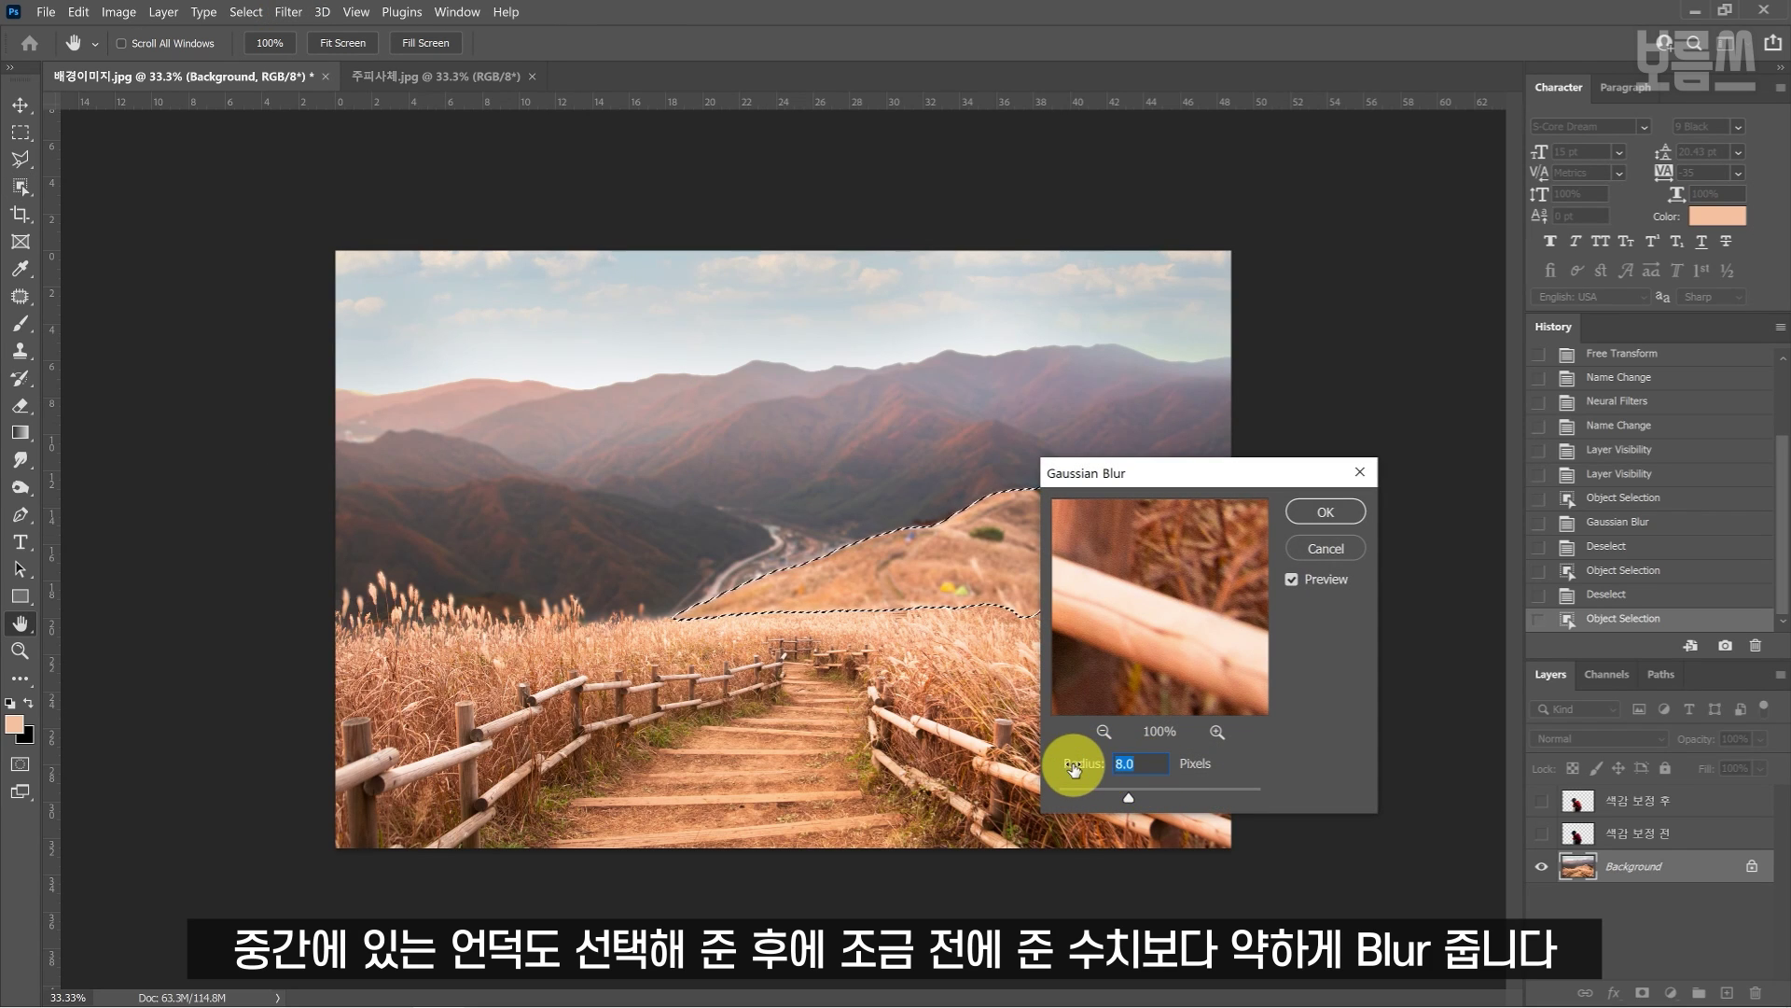
click(1320, 512)
key(ctrl+d)
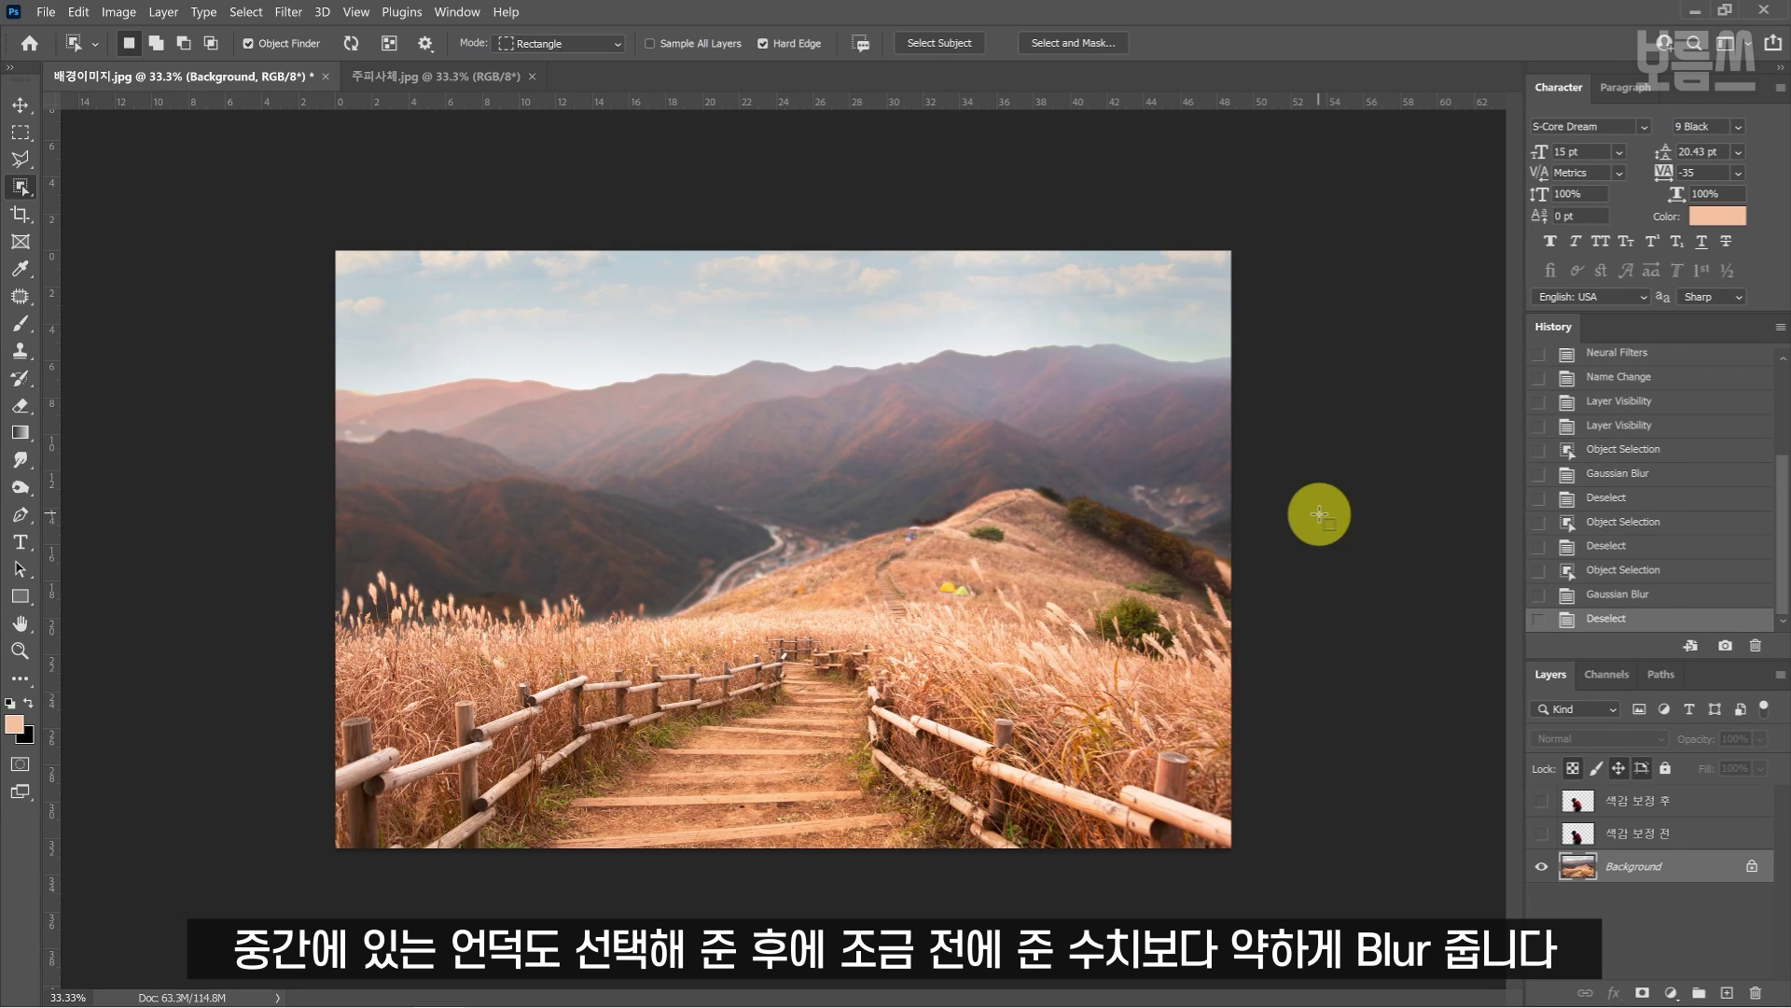
Select the sky above the mountains with Object Selection, apply a light Gaussian Blur to it, and deselect.
drag(335, 250, 1317, 417)
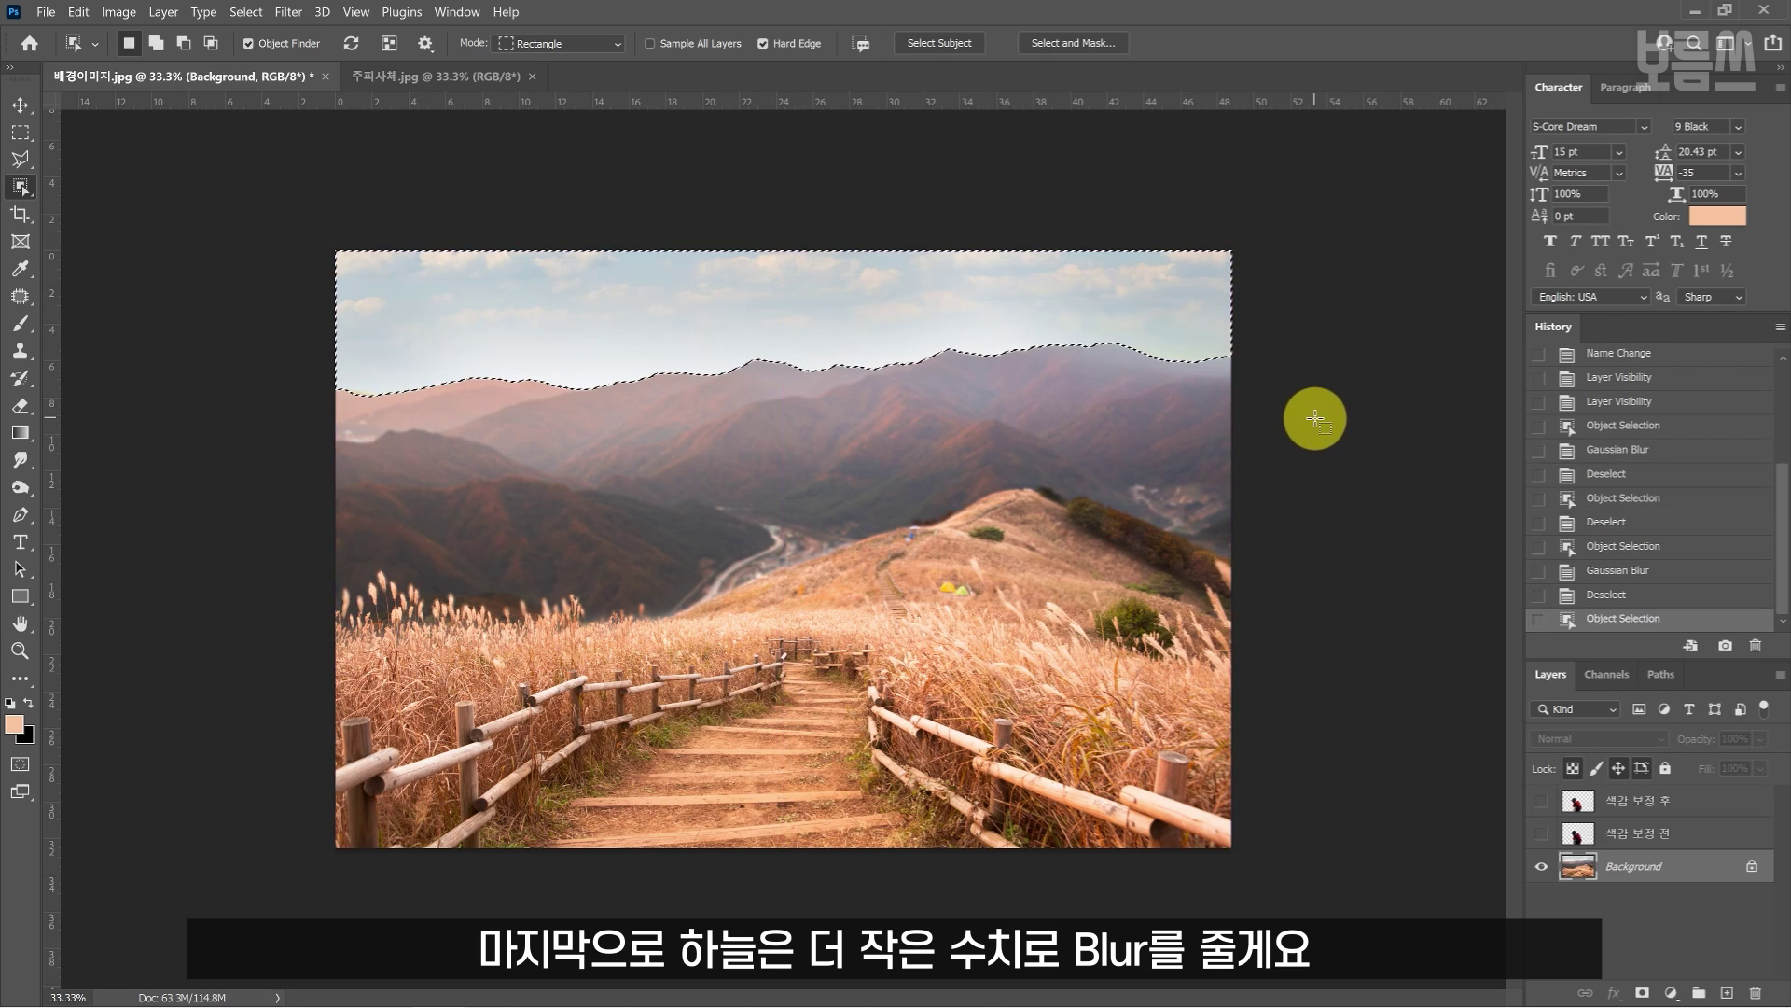
click(288, 12)
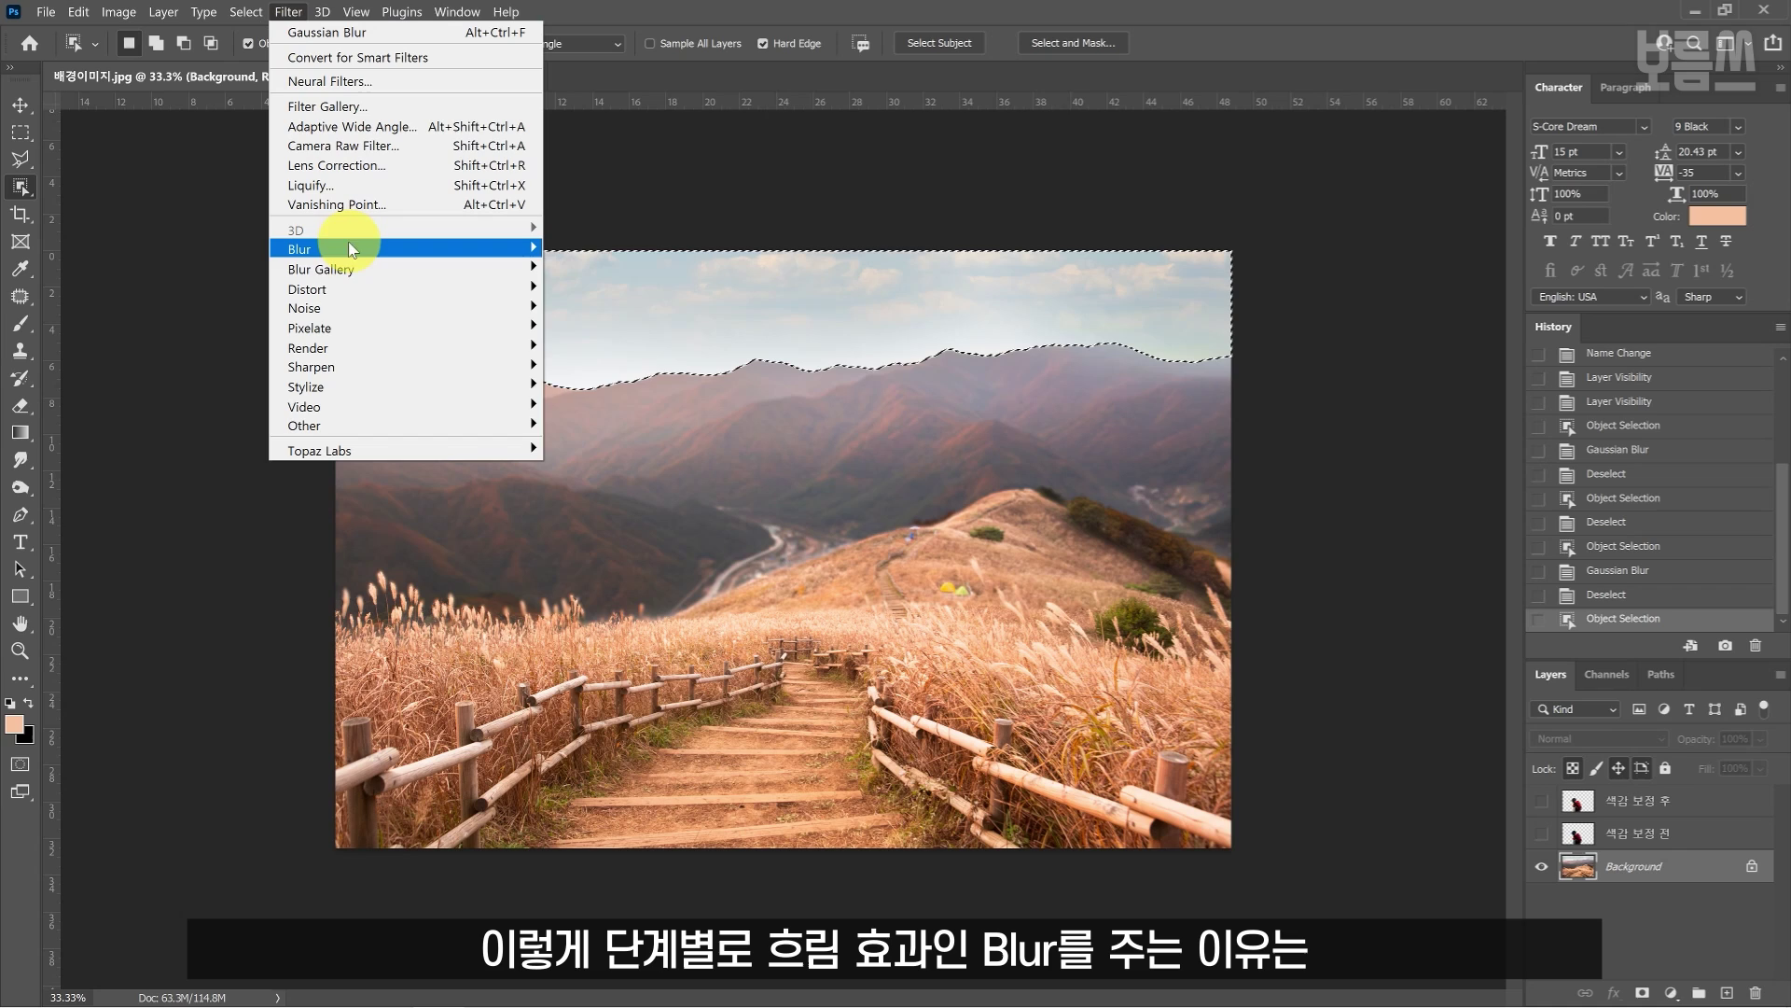
mouse_move(340, 249)
click(618, 324)
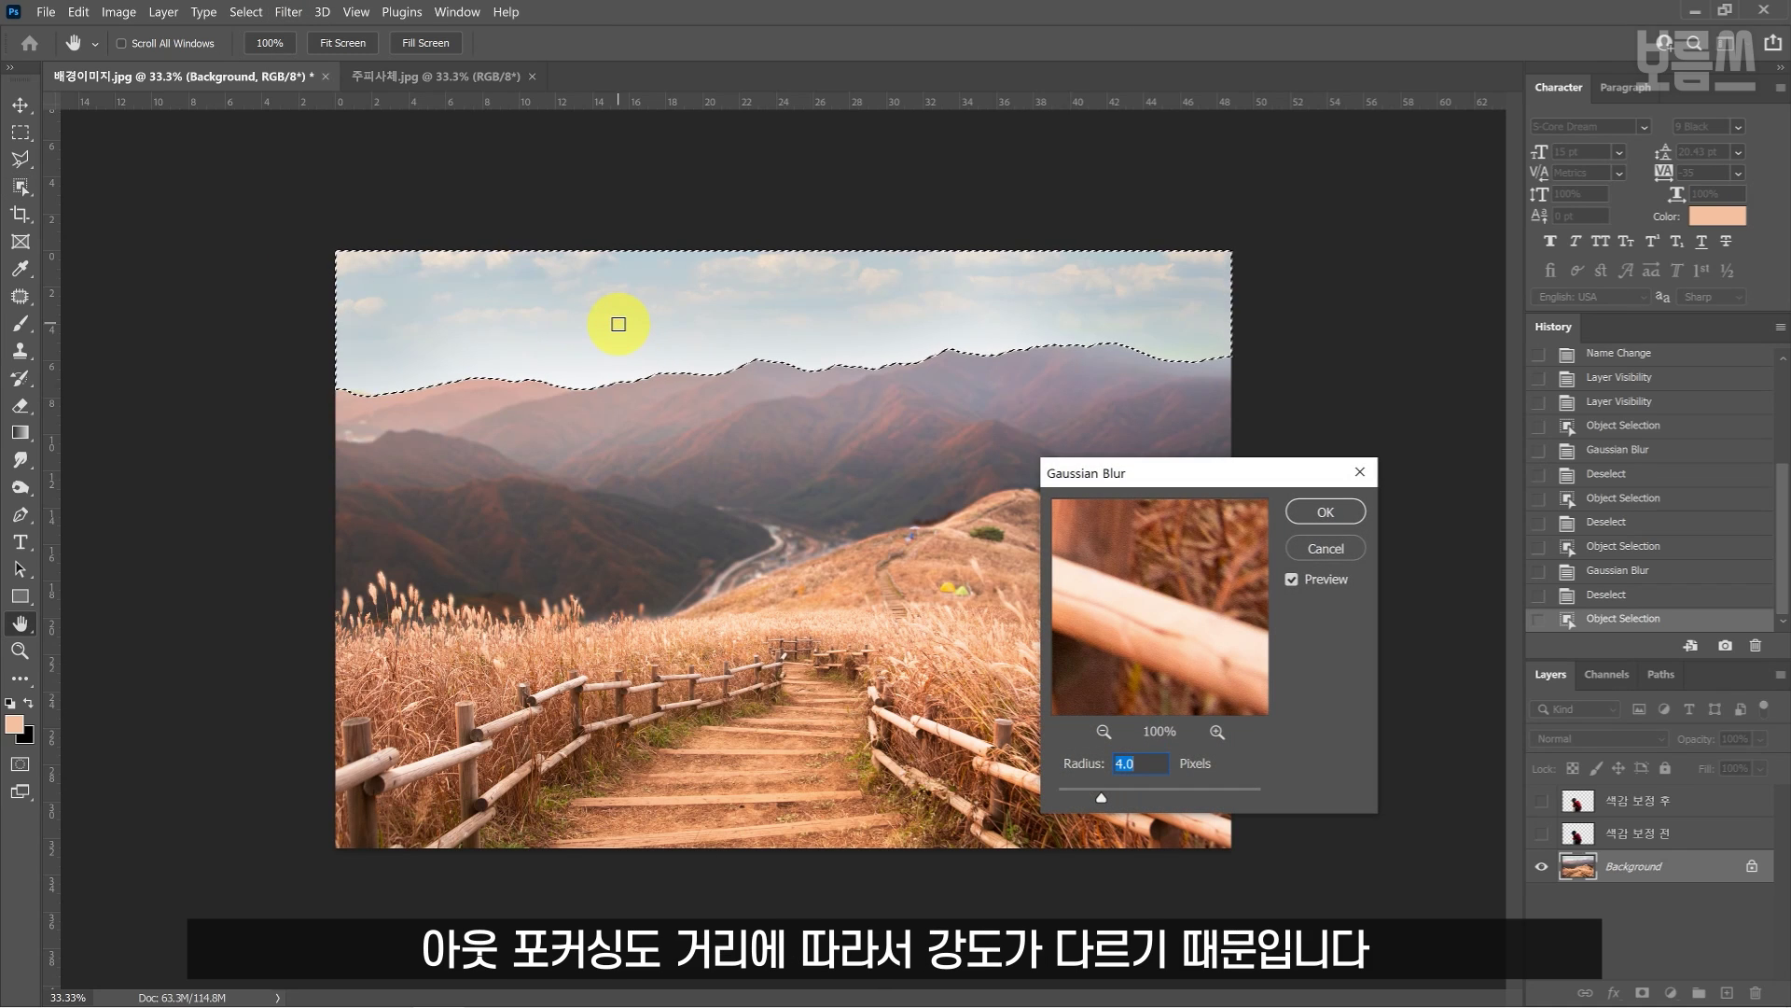
key(Return)
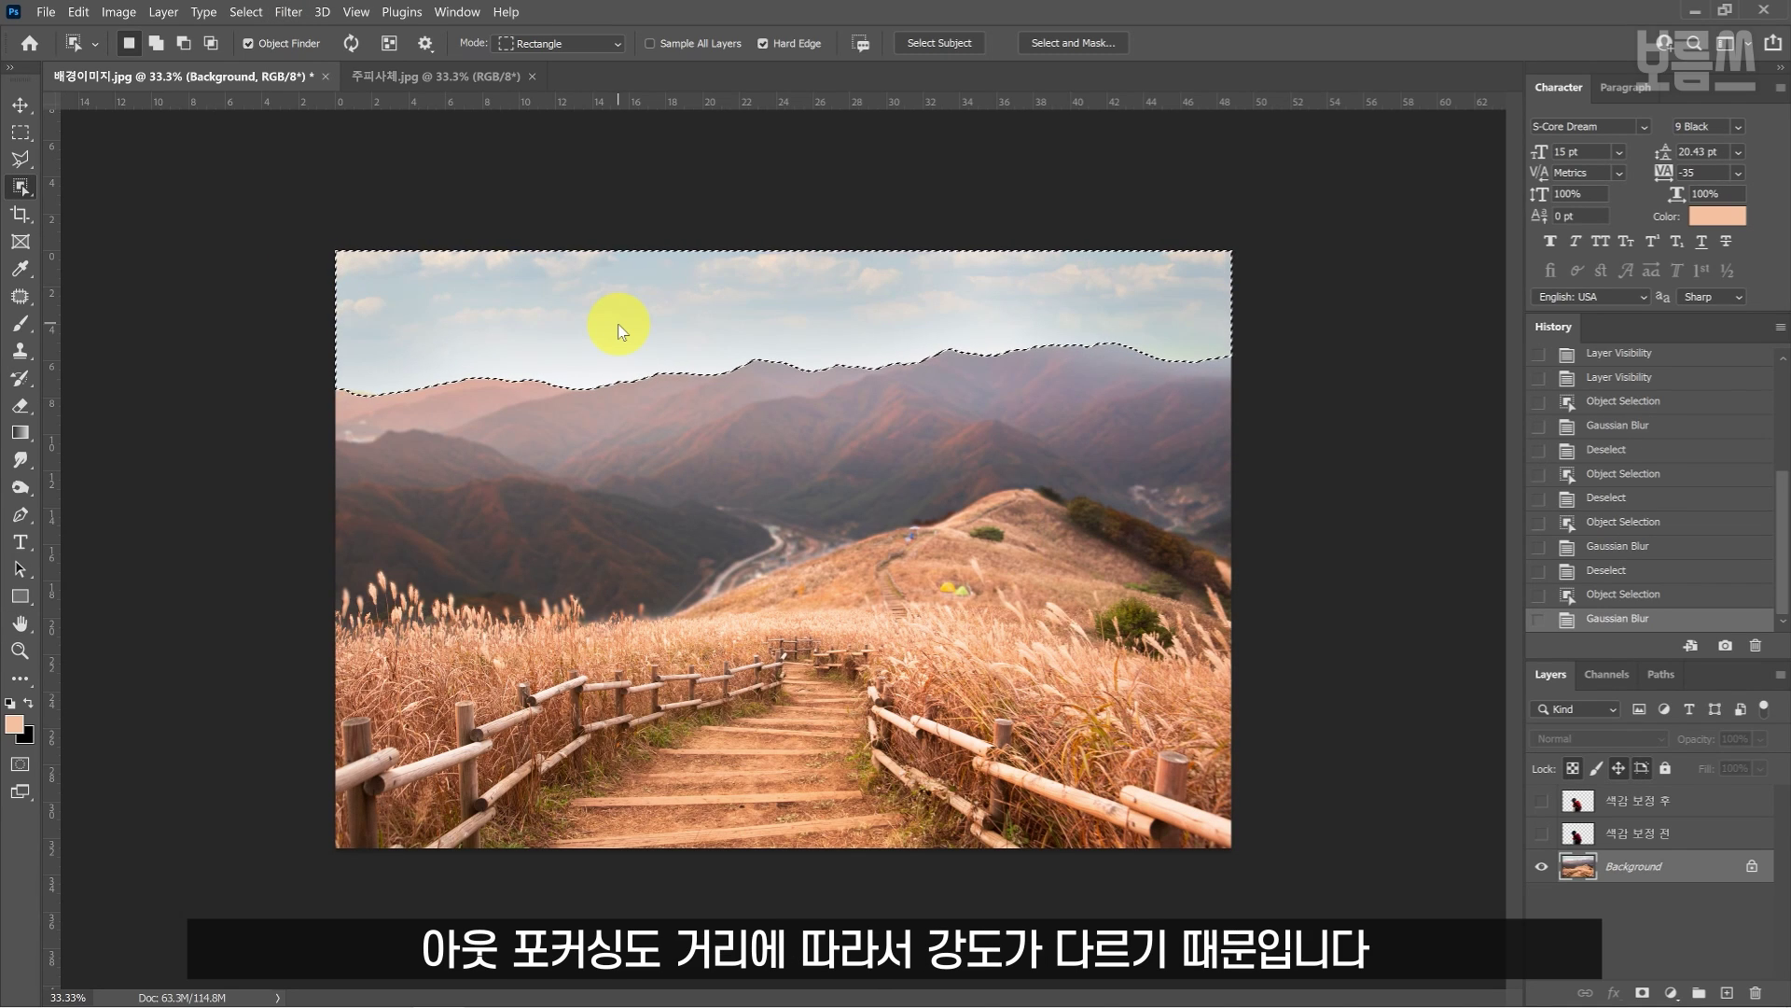
key(ctrl+d)
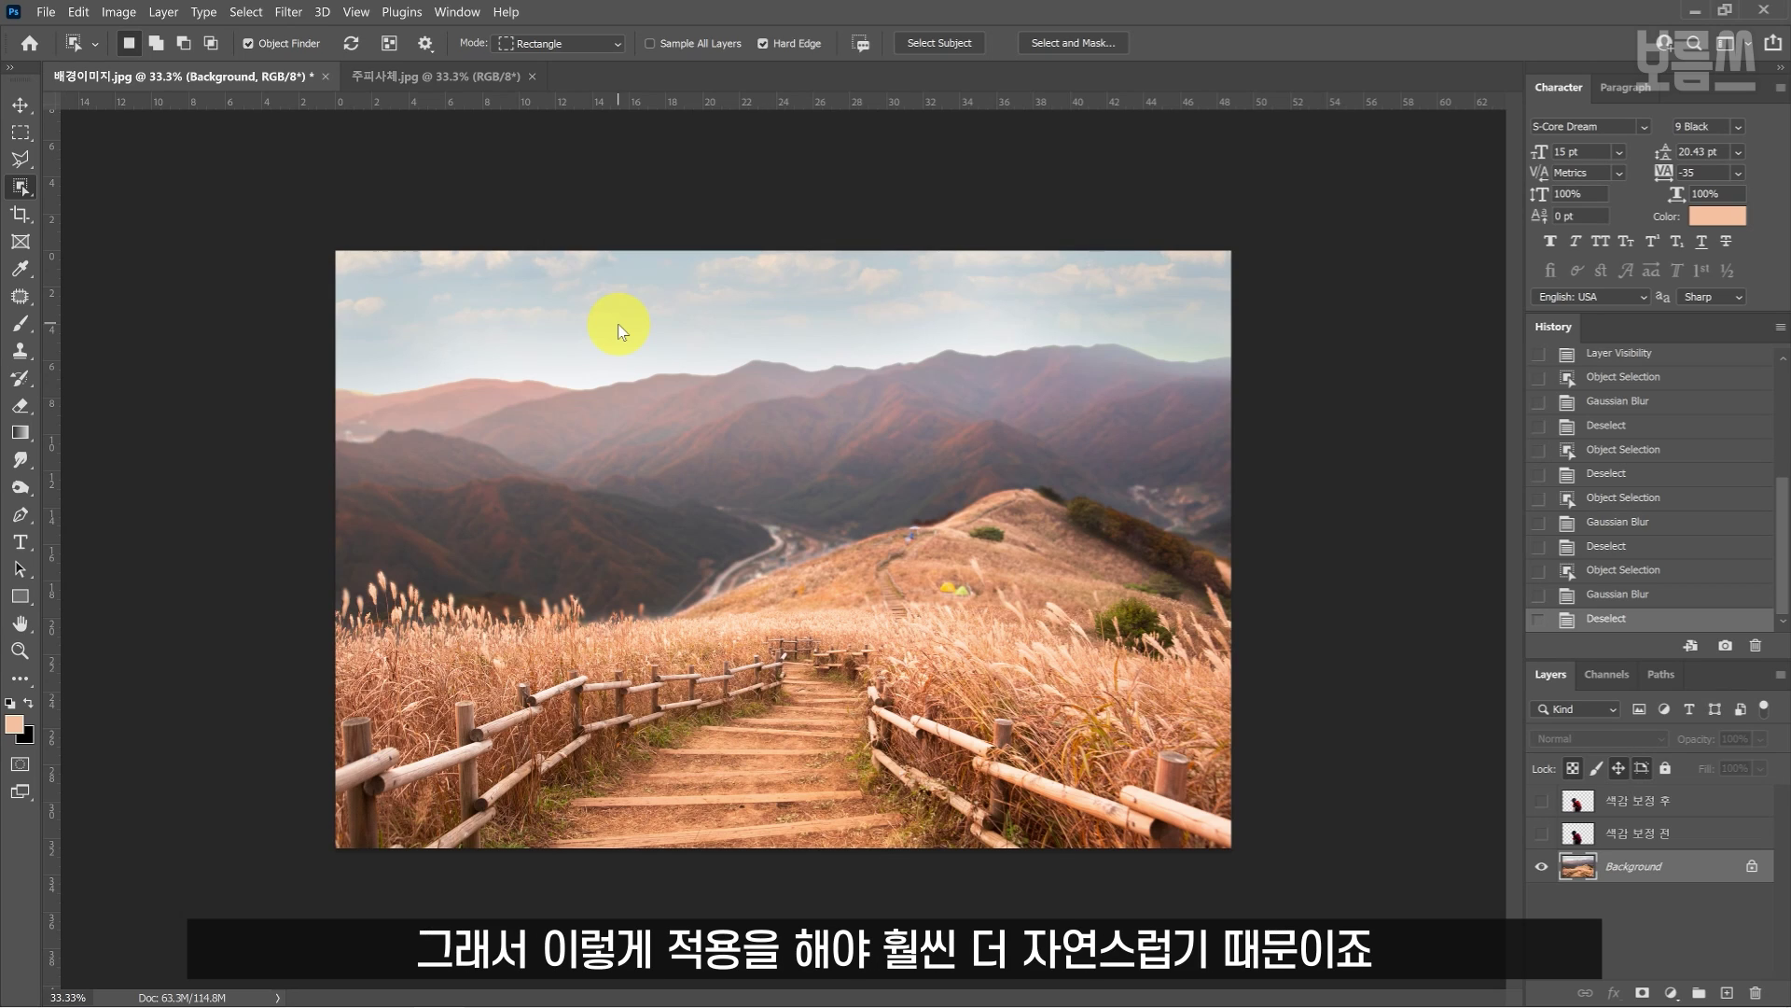
Show the layer 색감 보정 후 and load the hiker's outline from it as a selection.
click(1541, 804)
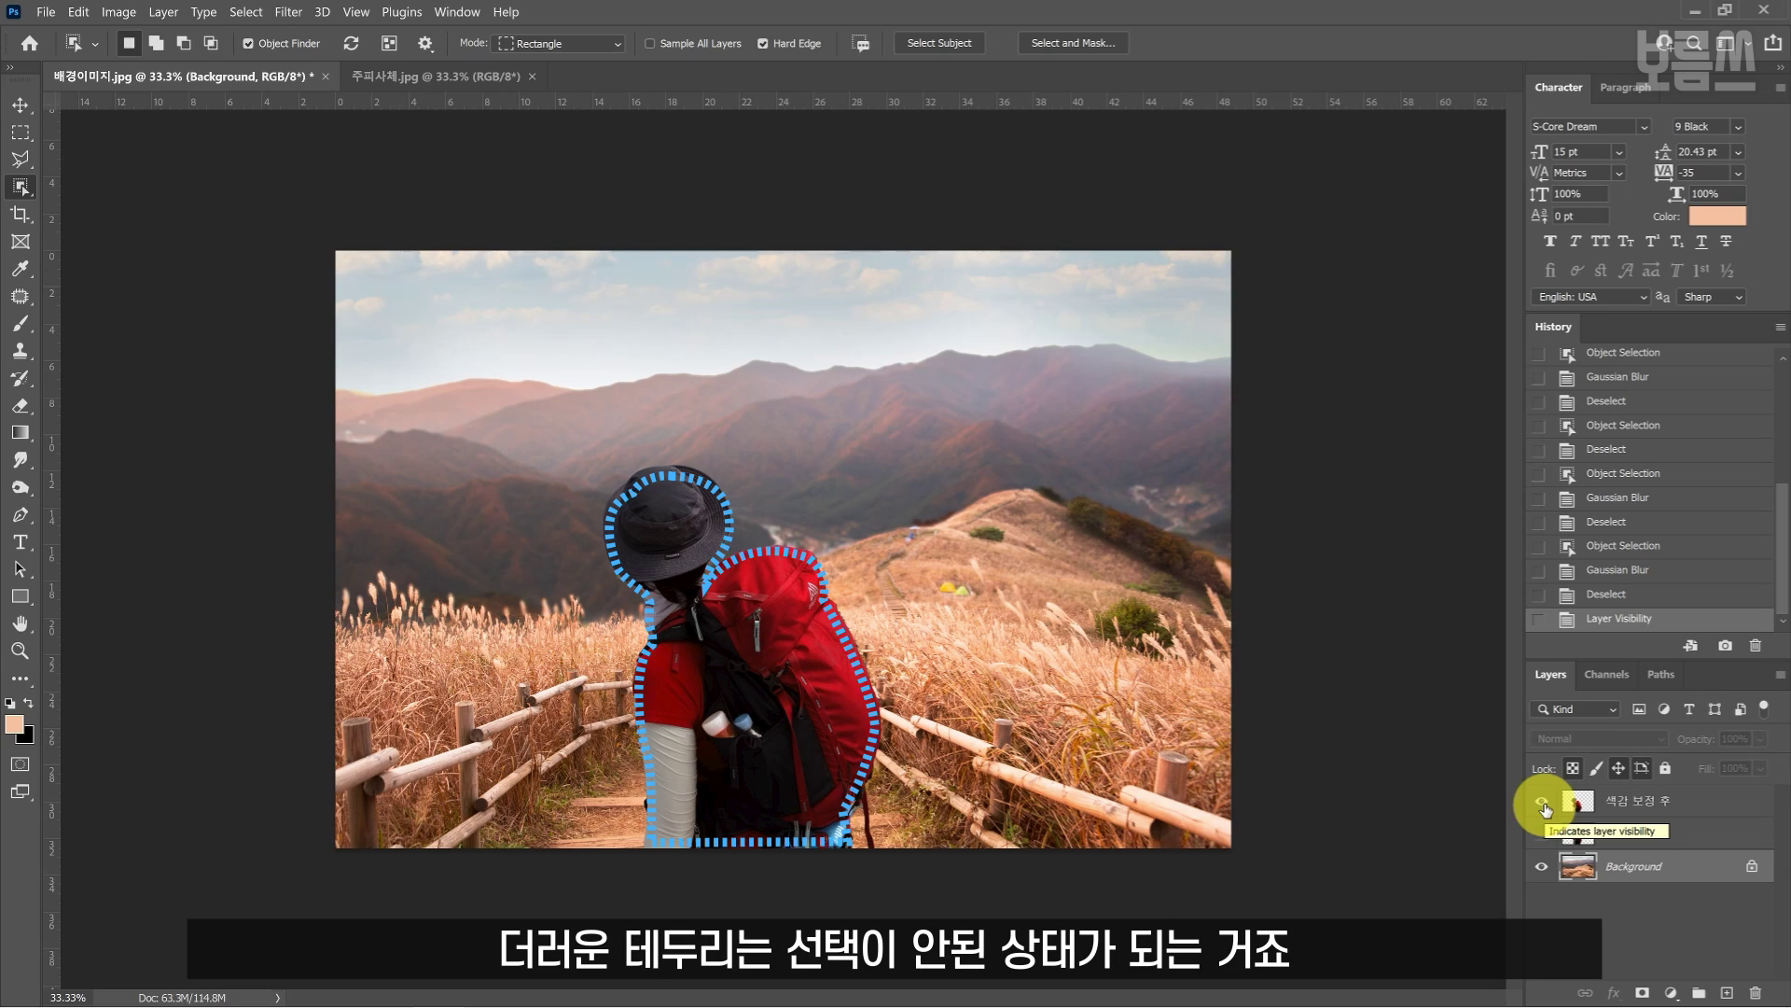
key(ctrl+shift+i)
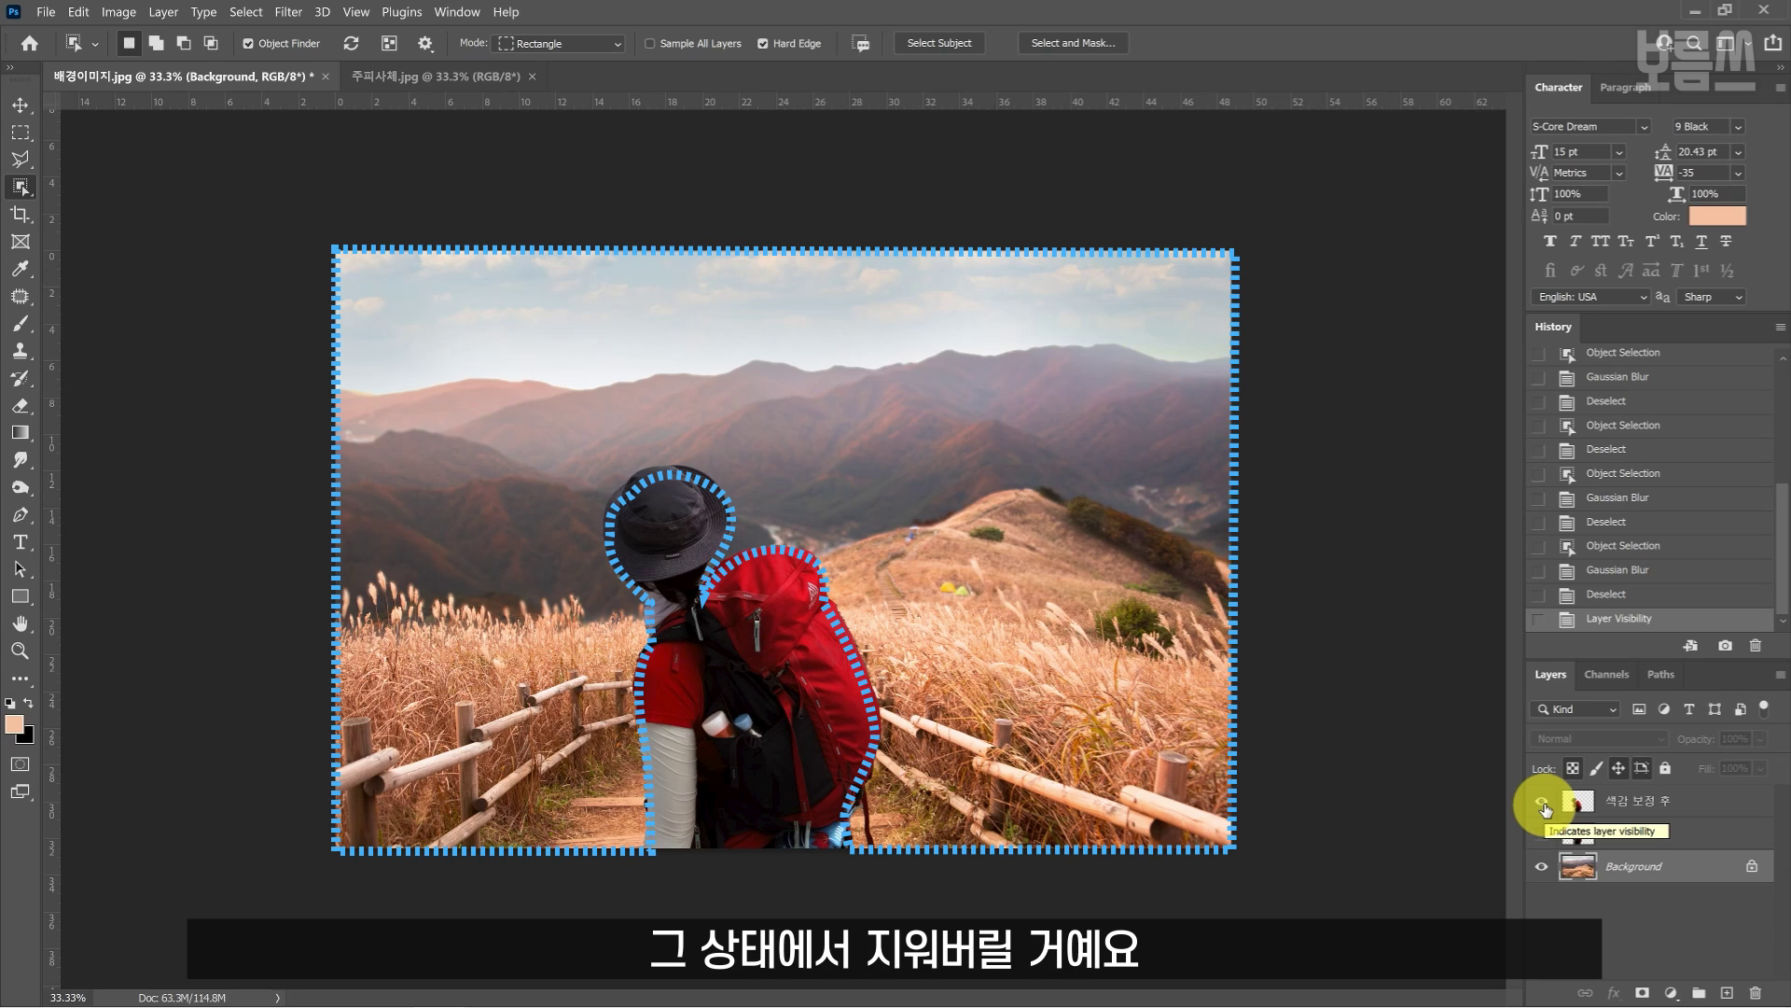
key(Delete)
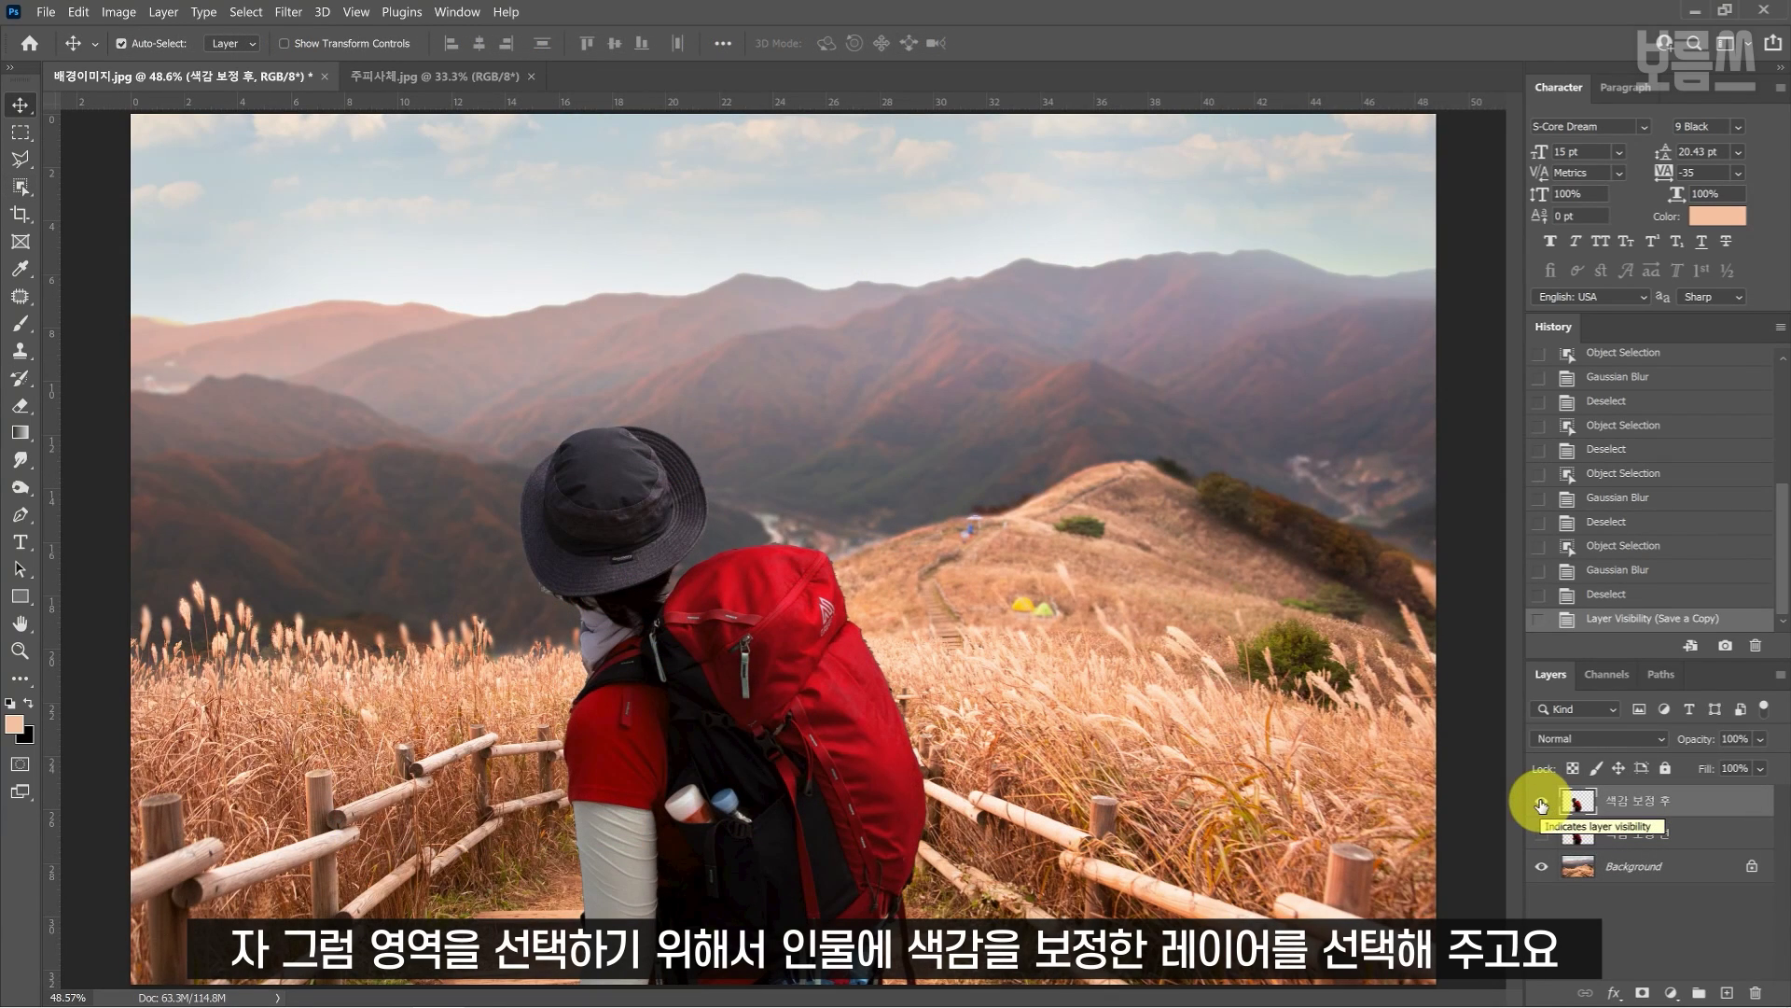
click(1680, 803)
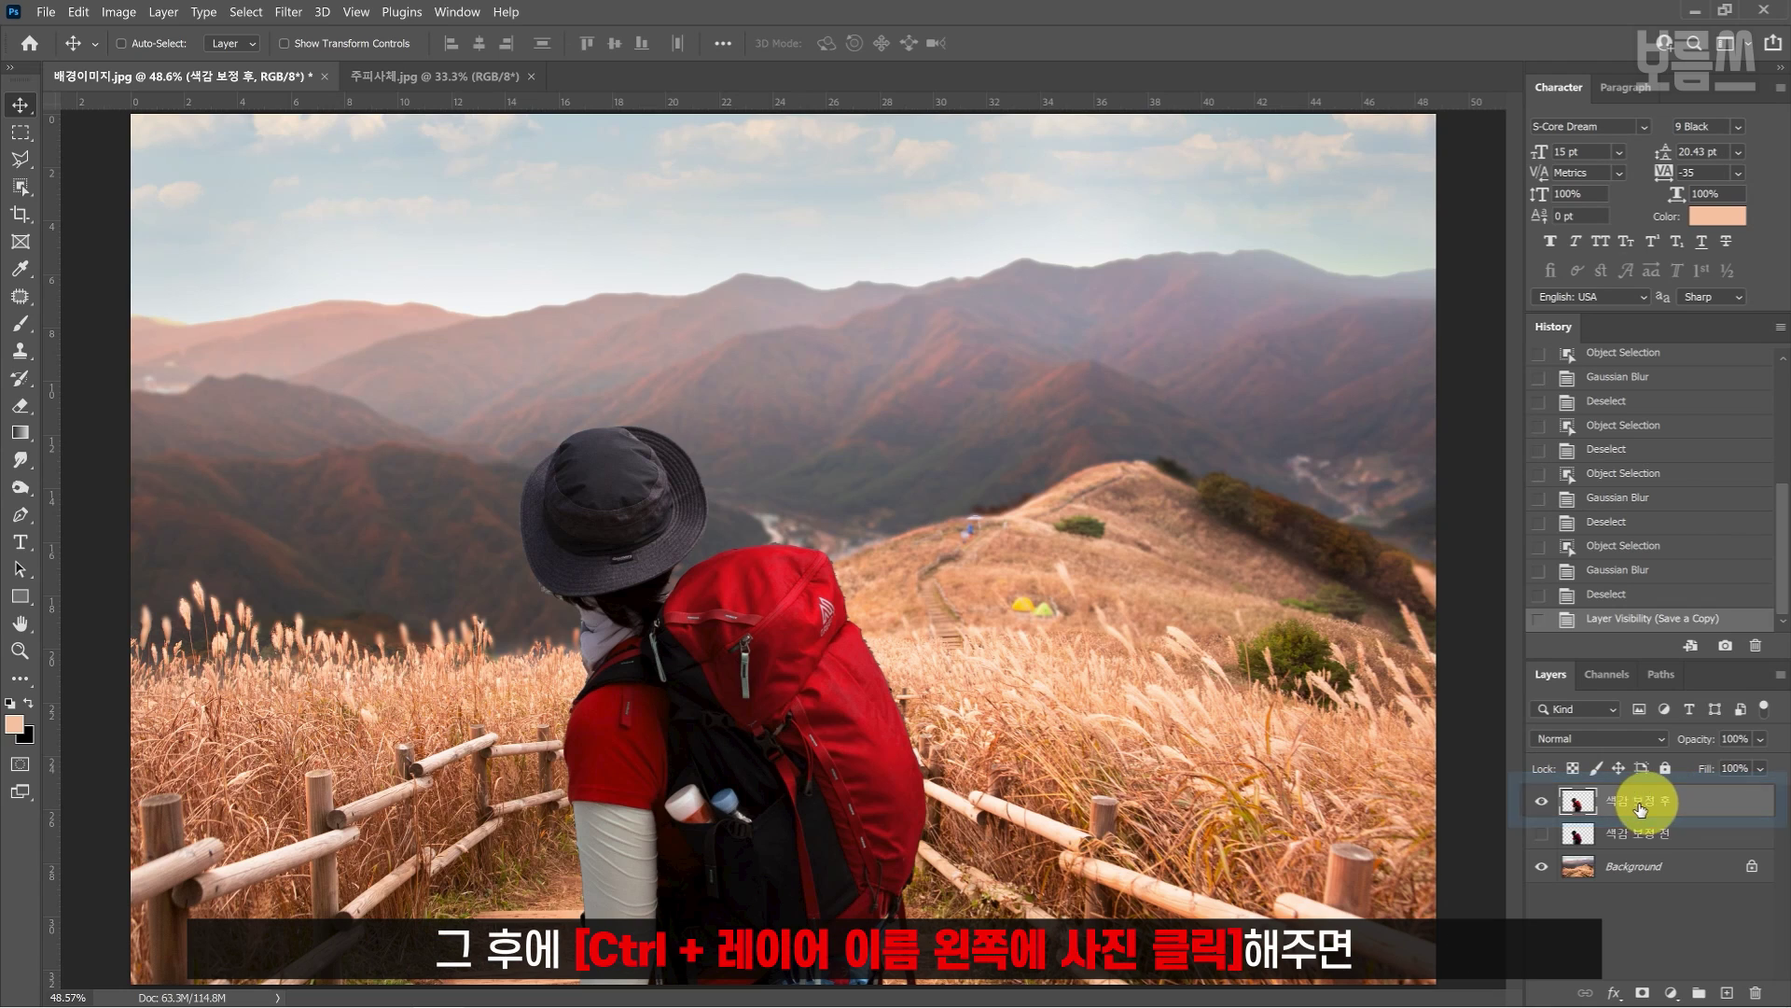
ctrl+click(1576, 808)
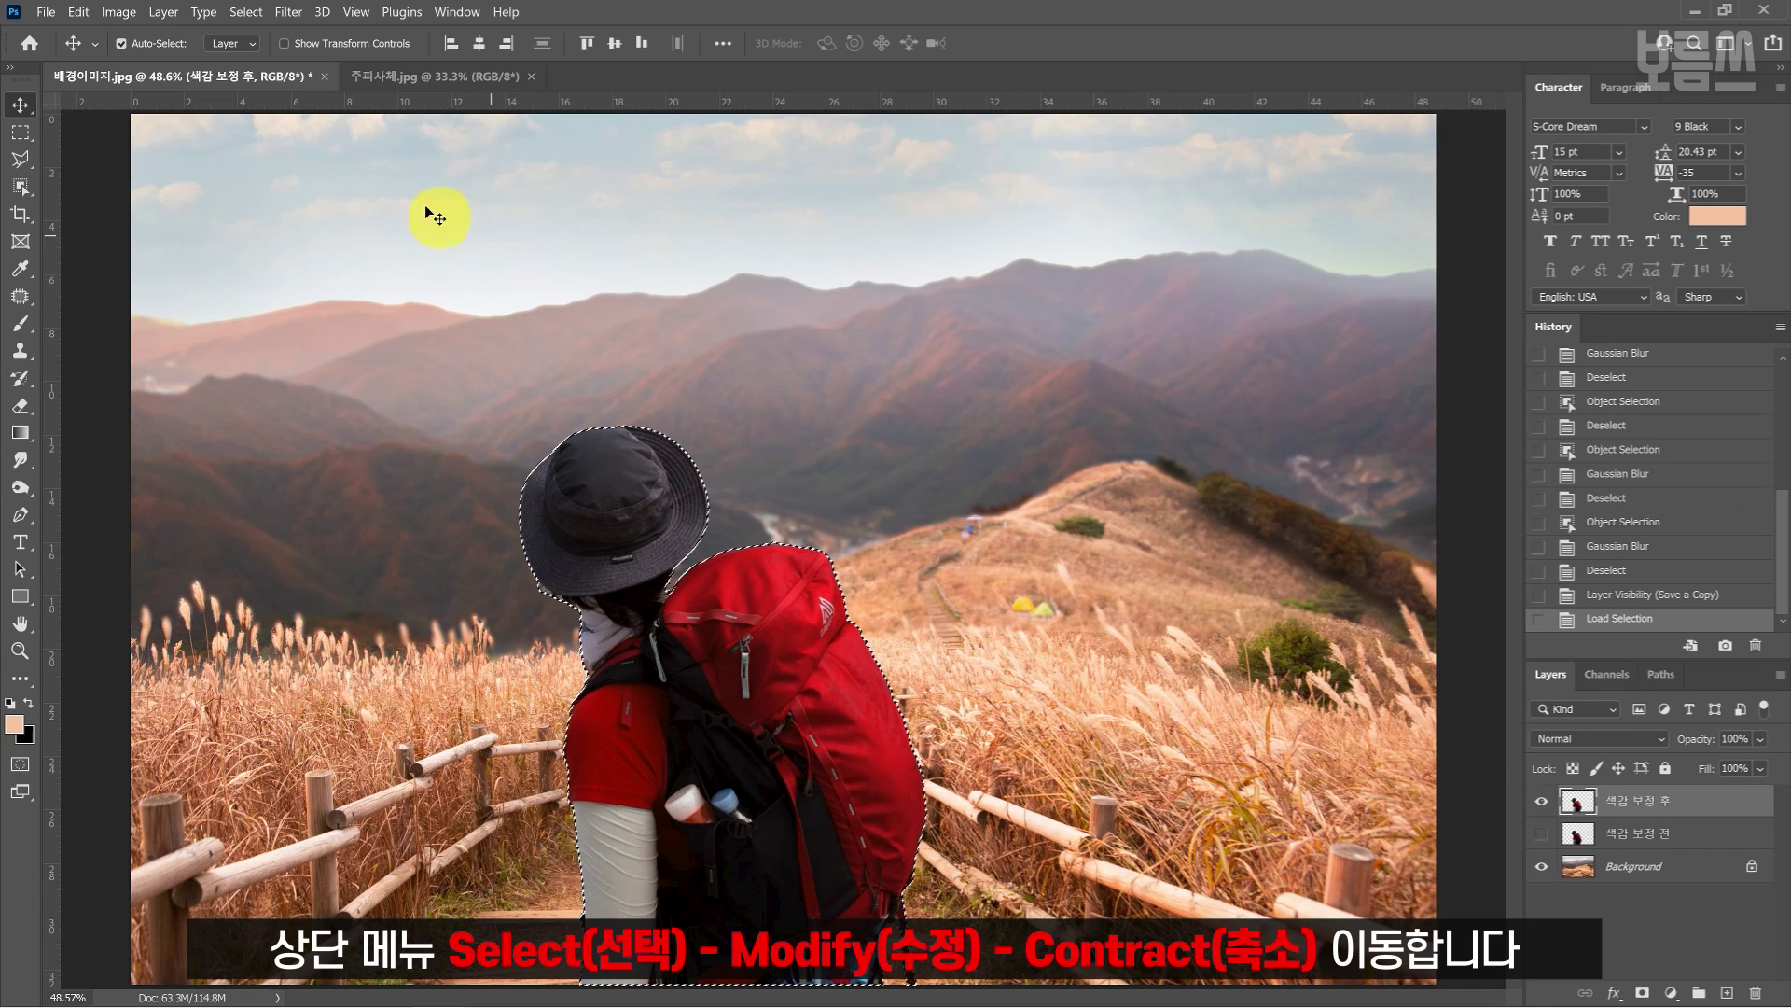
Contract the selection around the hiker by 6 pixels and check its edge up close.
click(248, 13)
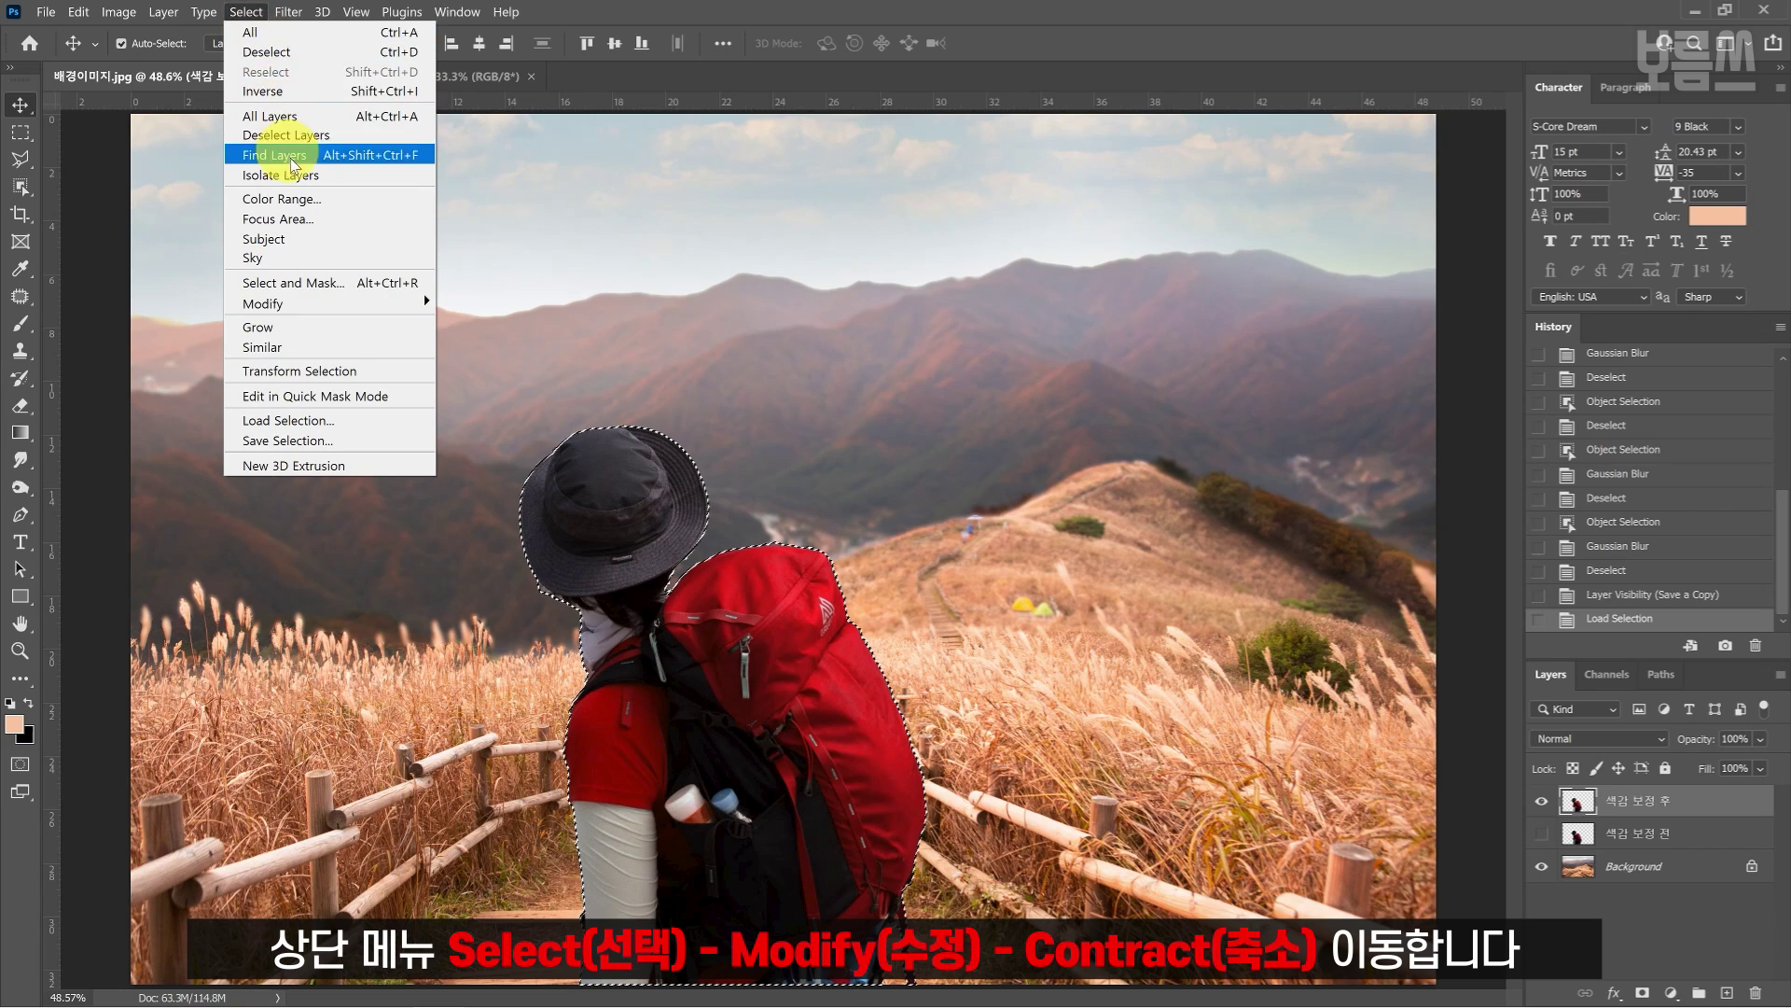
mouse_move(363, 312)
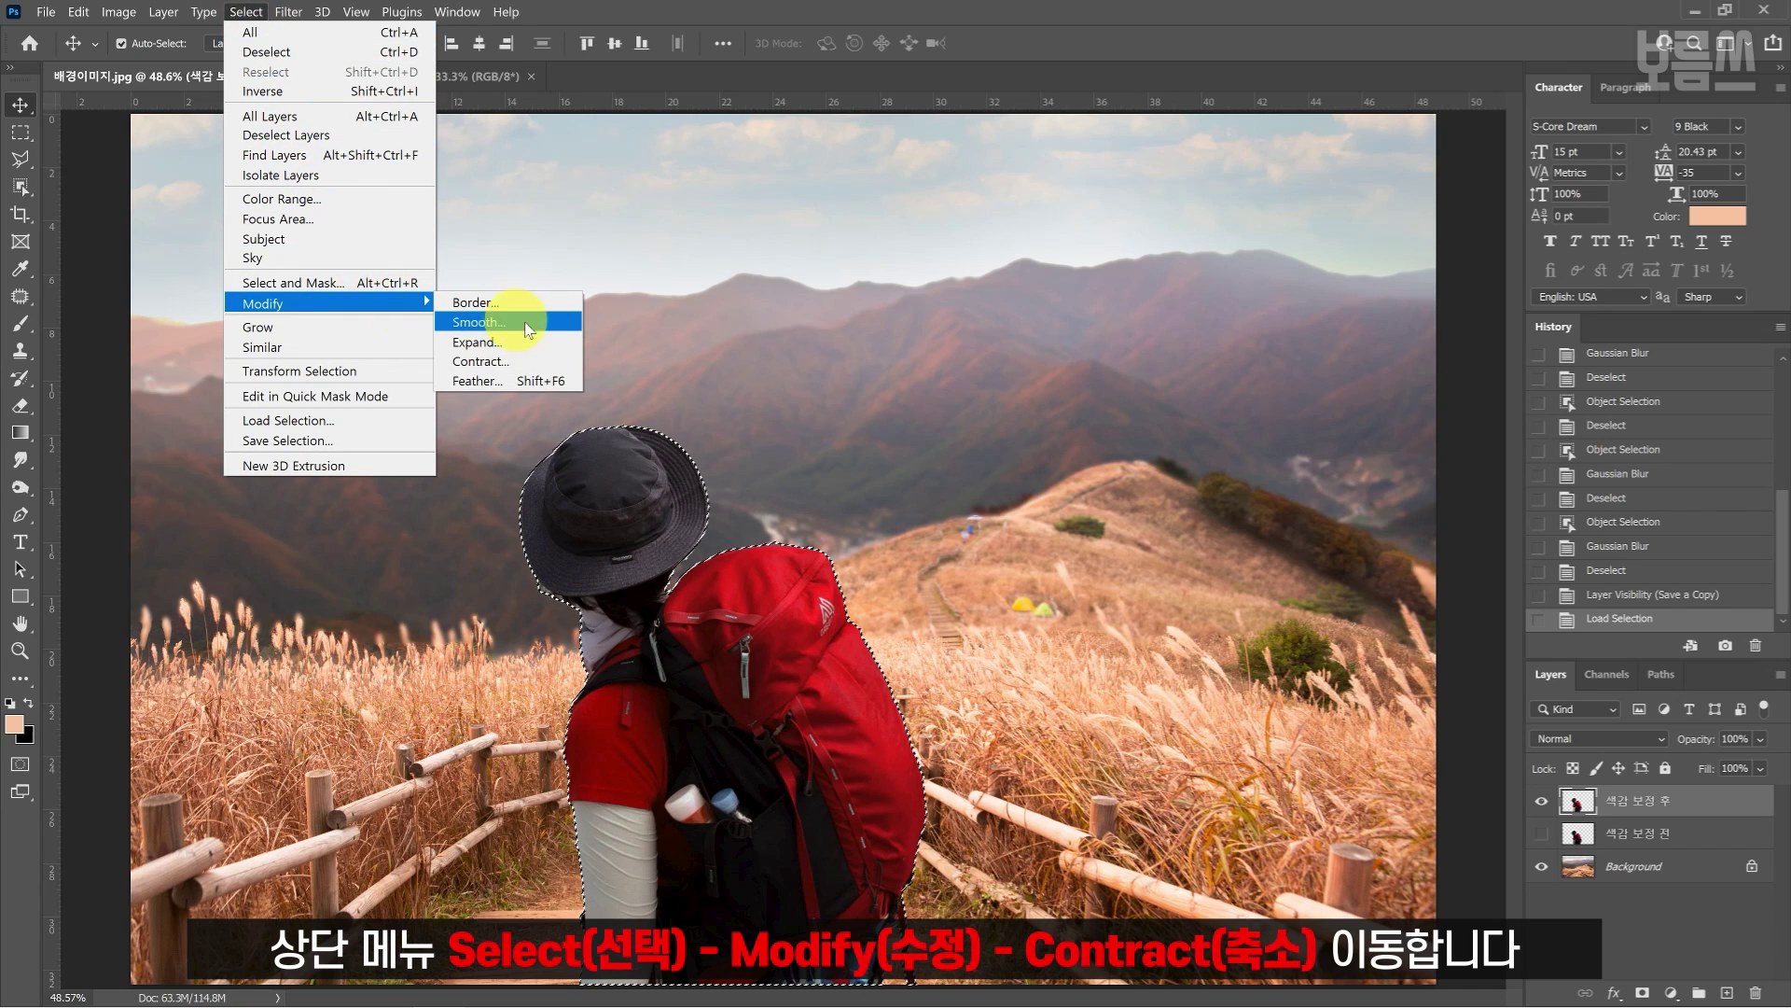
click(557, 363)
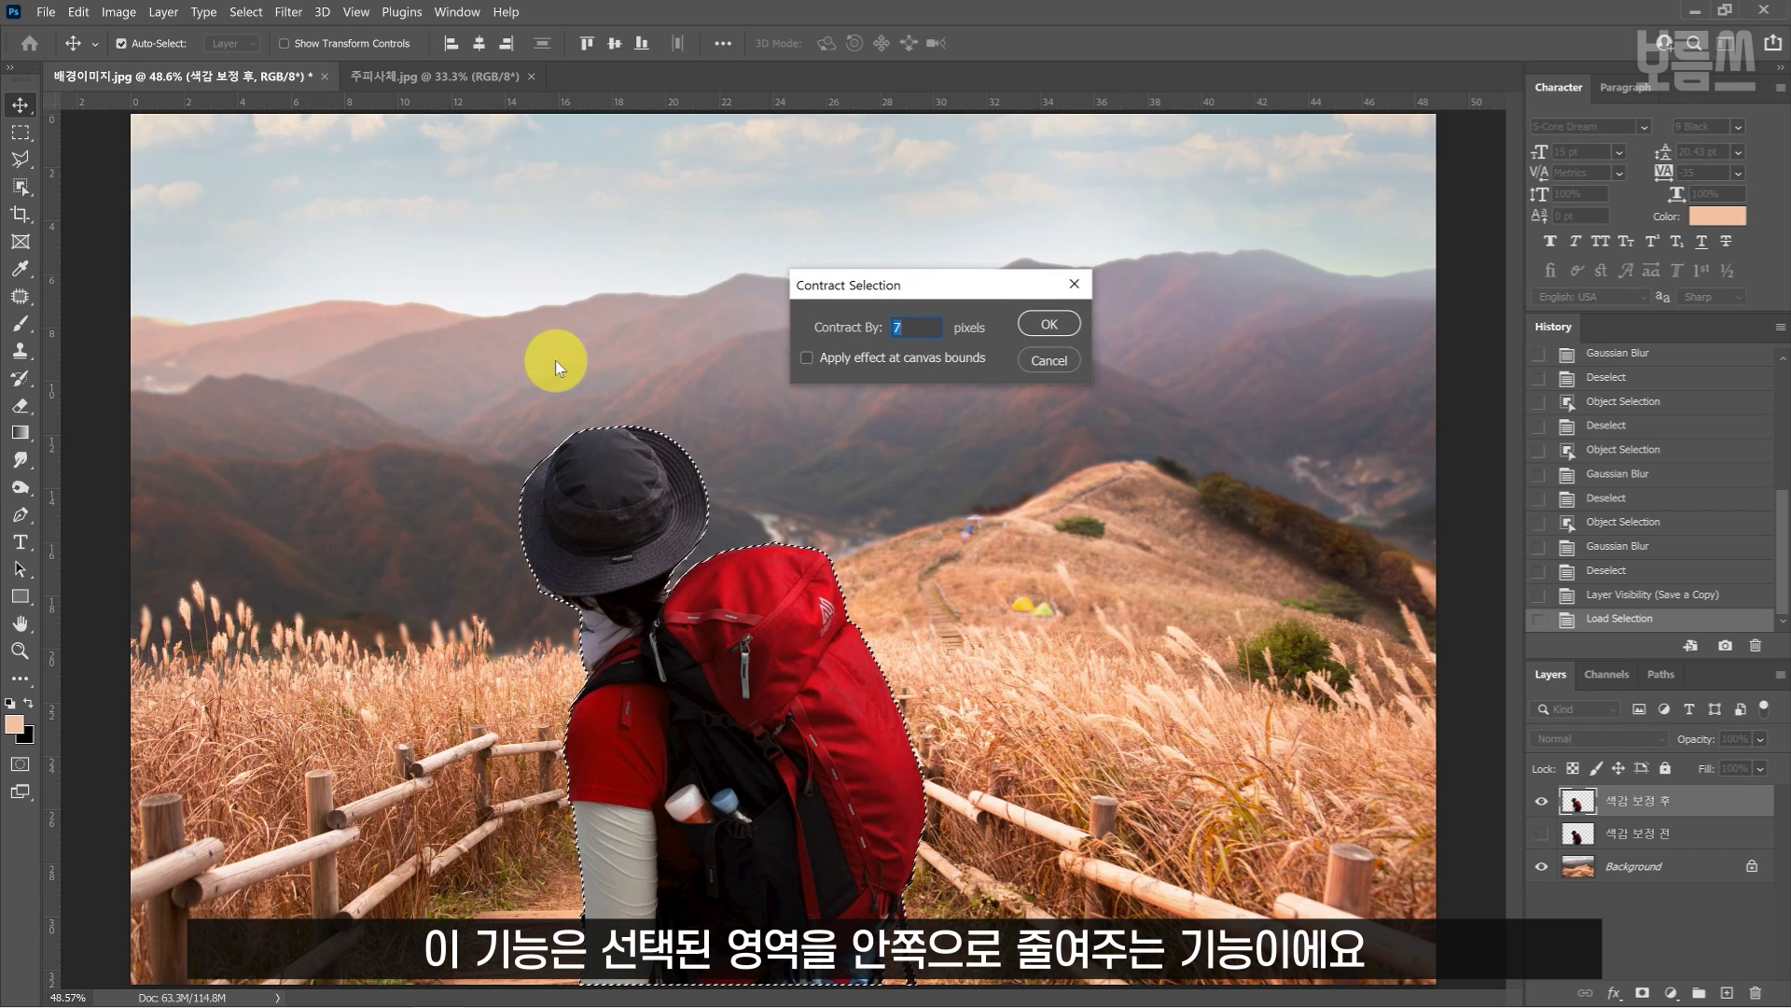
text(6)
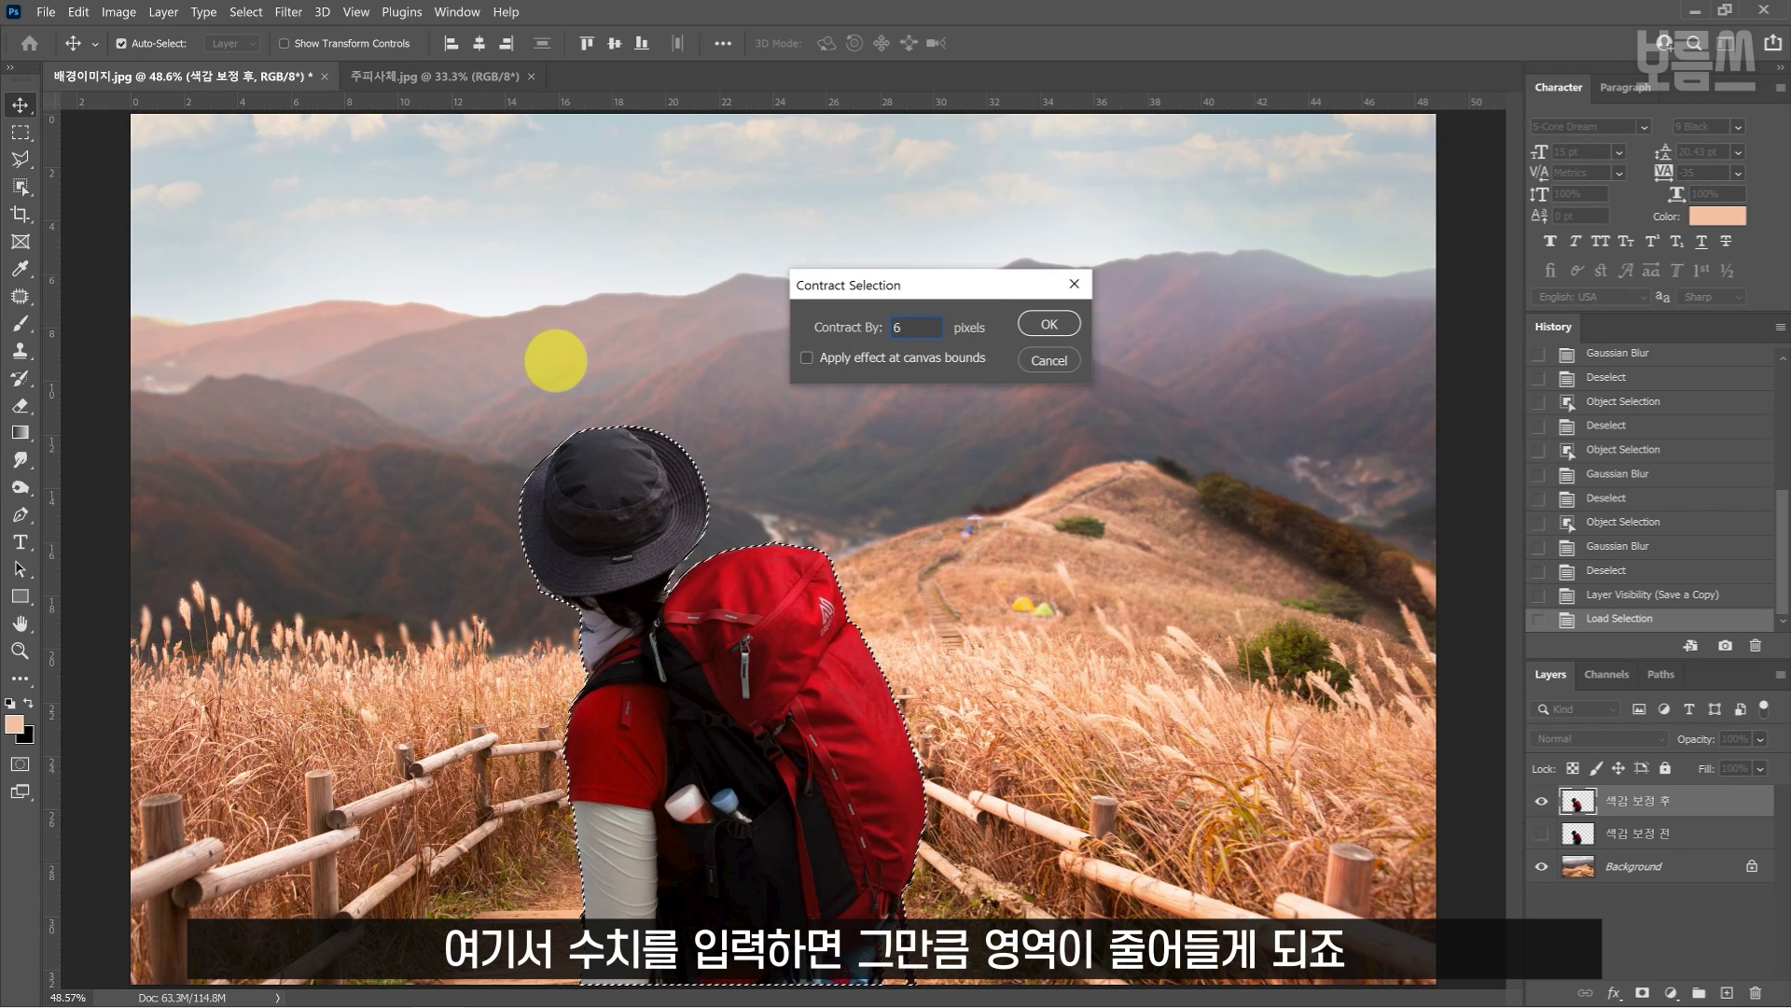
key(Return)
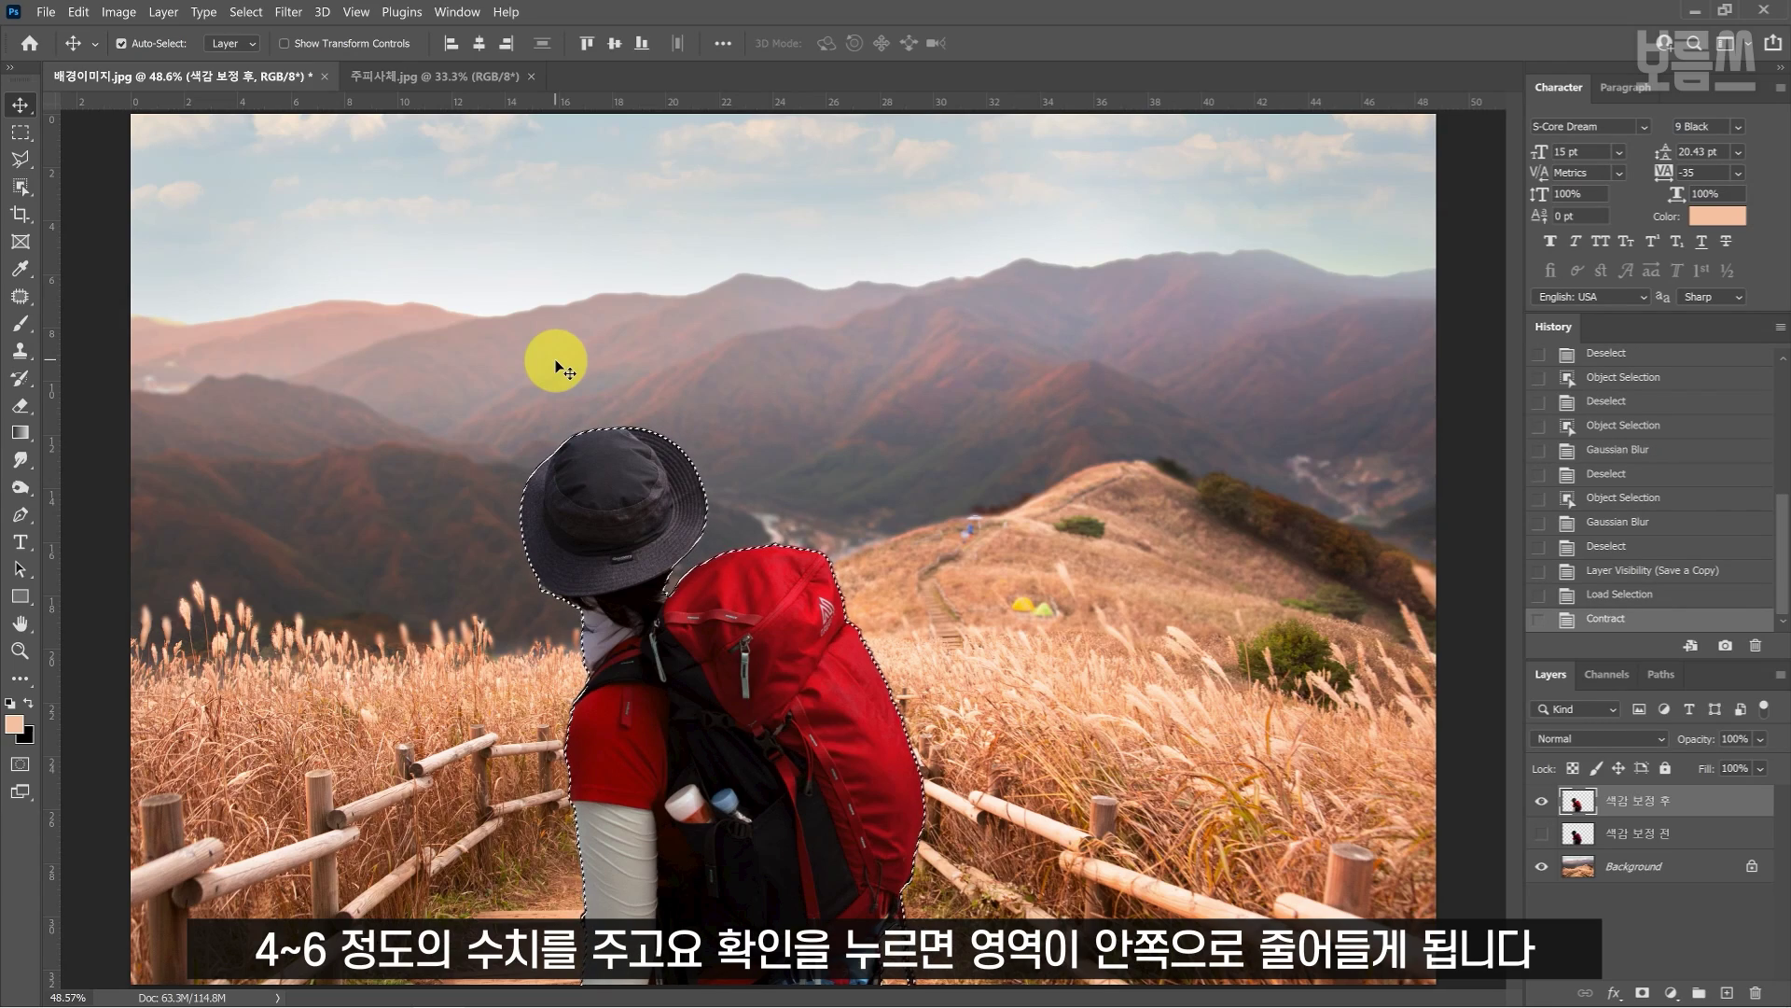
key(ctrl)
key(ctrl+plus)
key(ctrl+plus)
key(ctrl+plus)
key(ctrl+plus)
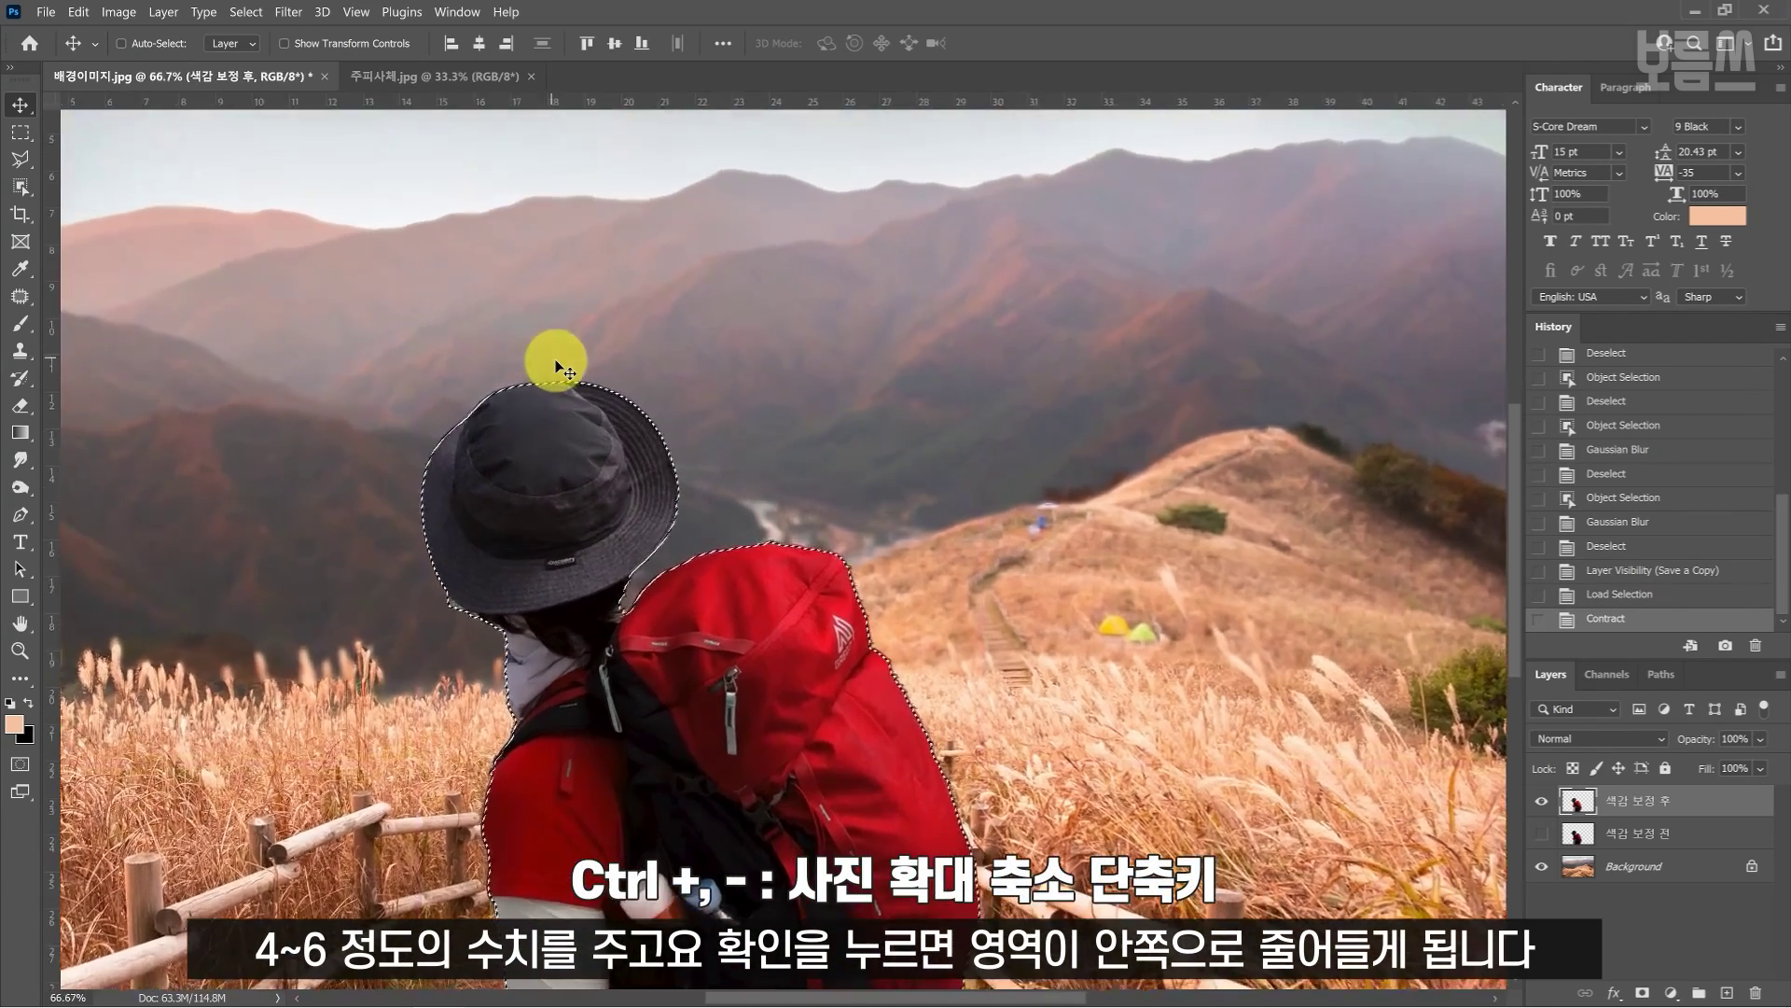
Smooth the contracted selection around the hiker with a 10-pixel sample radius and compare the outline before and after.
key(ctrl+plus)
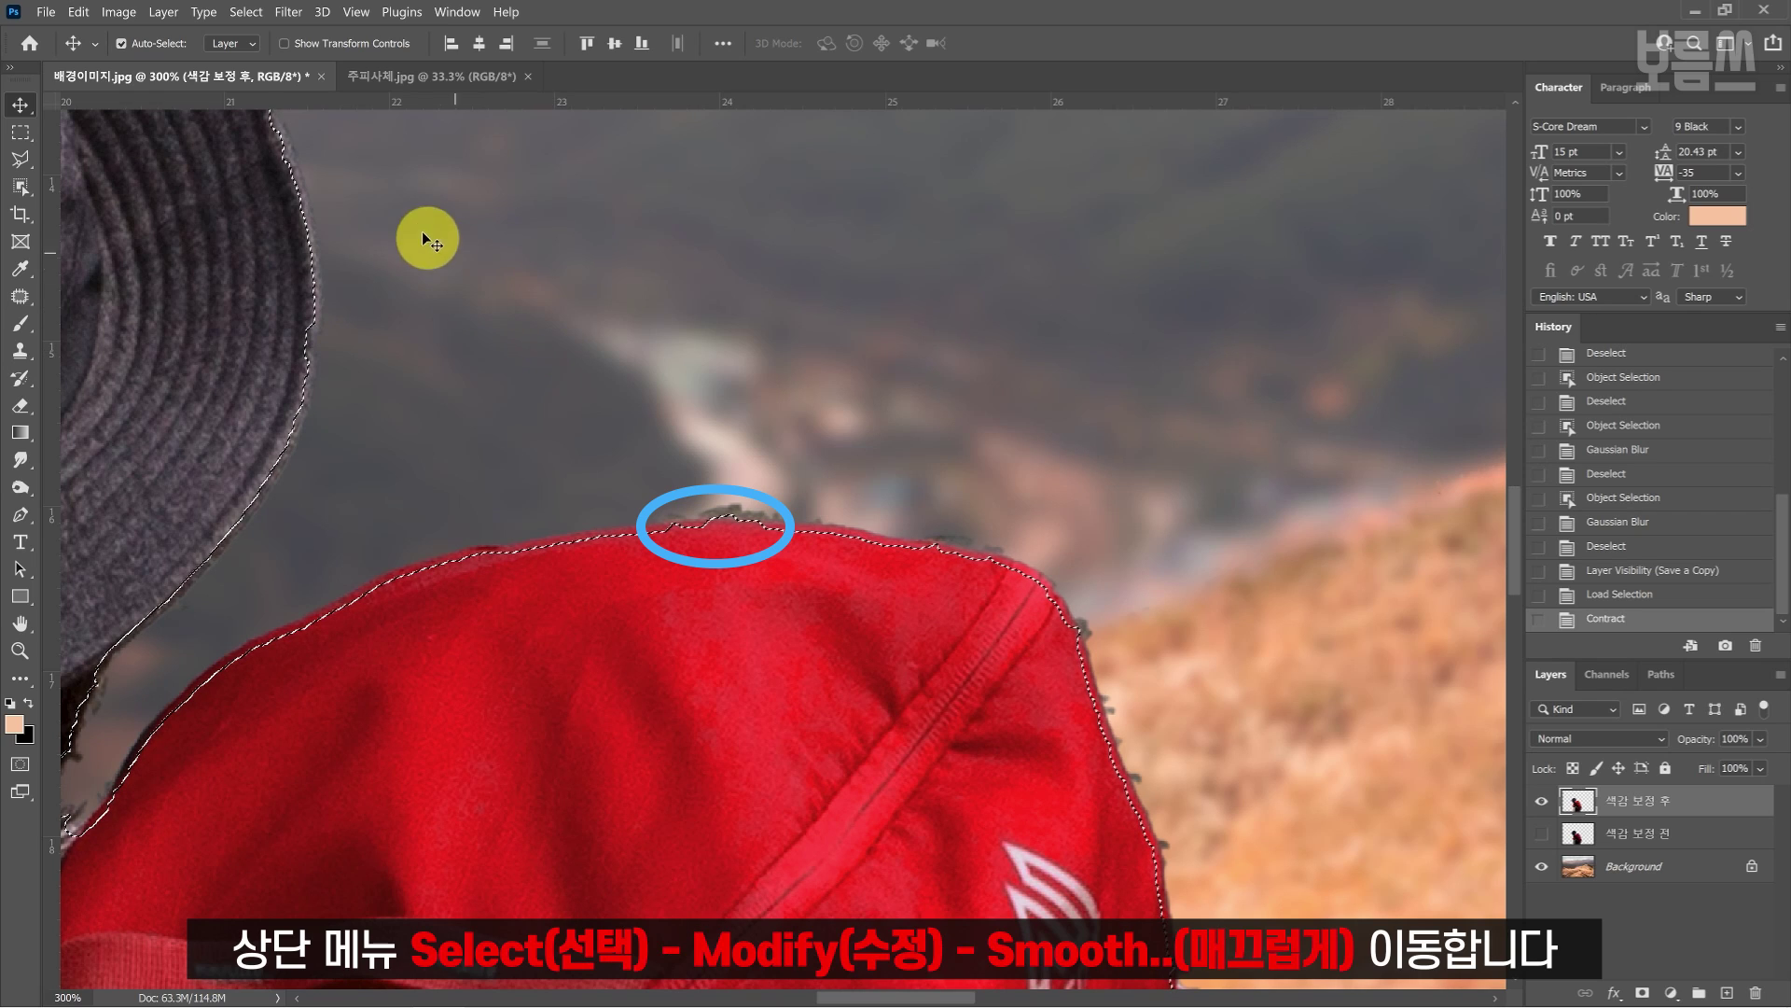
click(248, 12)
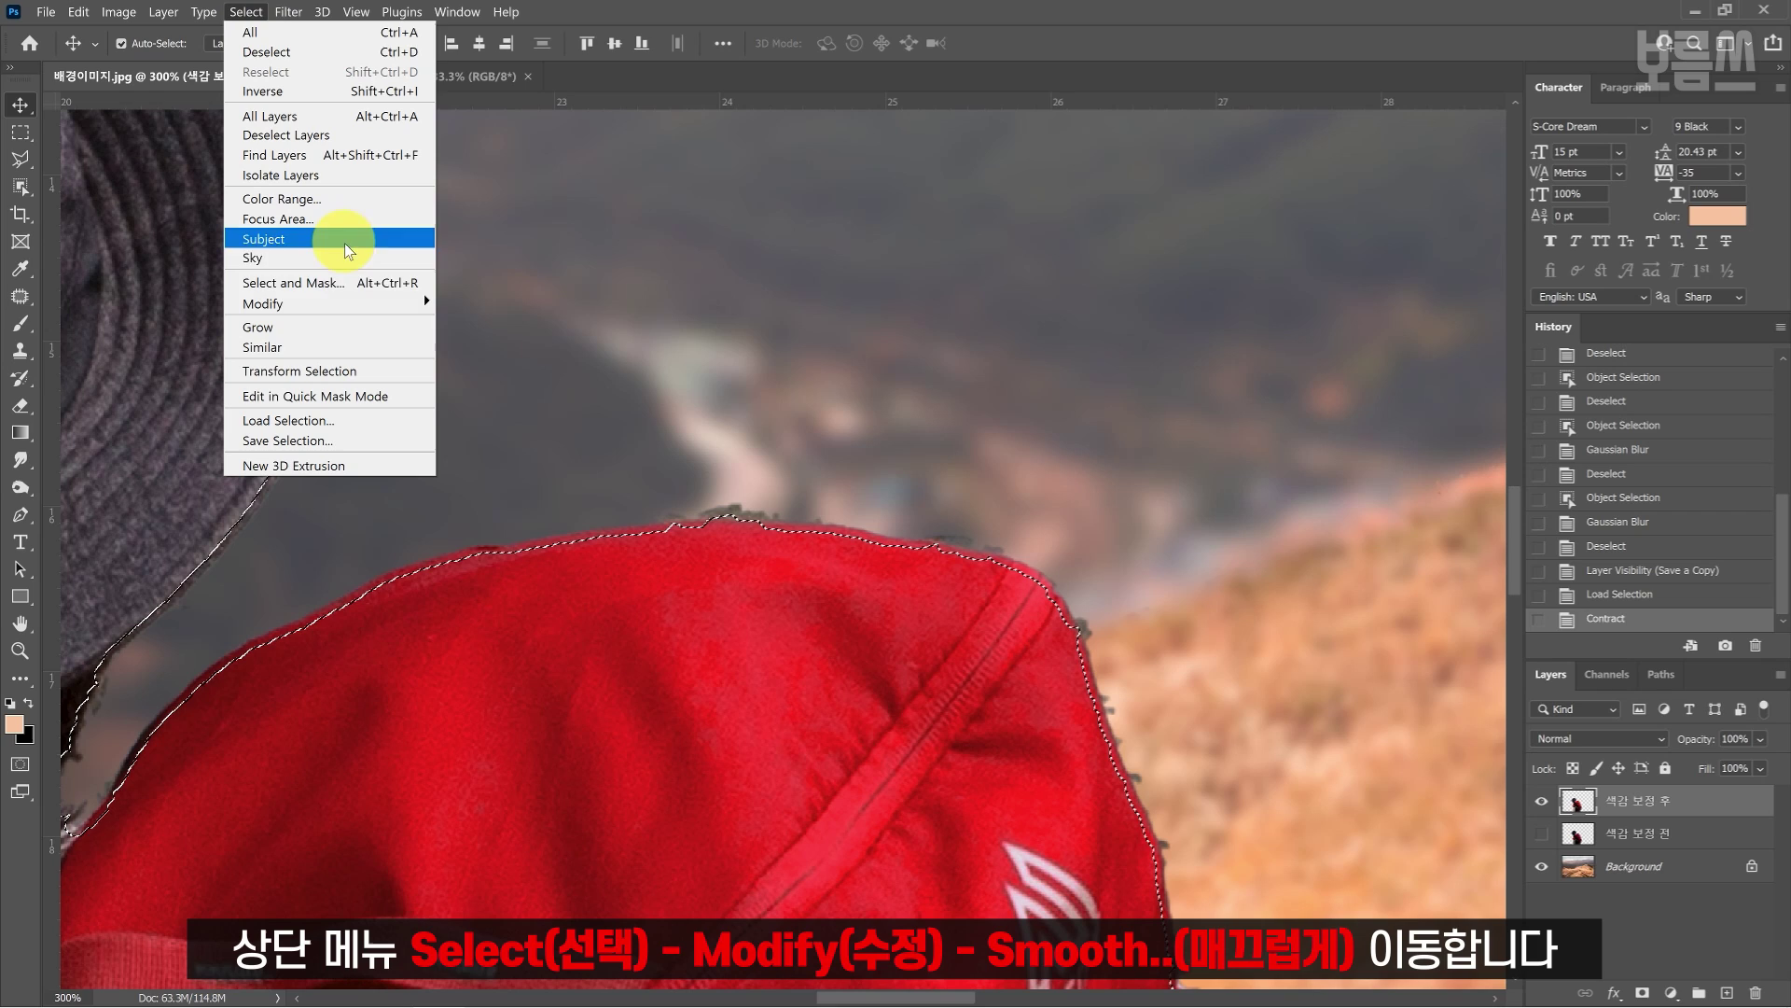
click(358, 301)
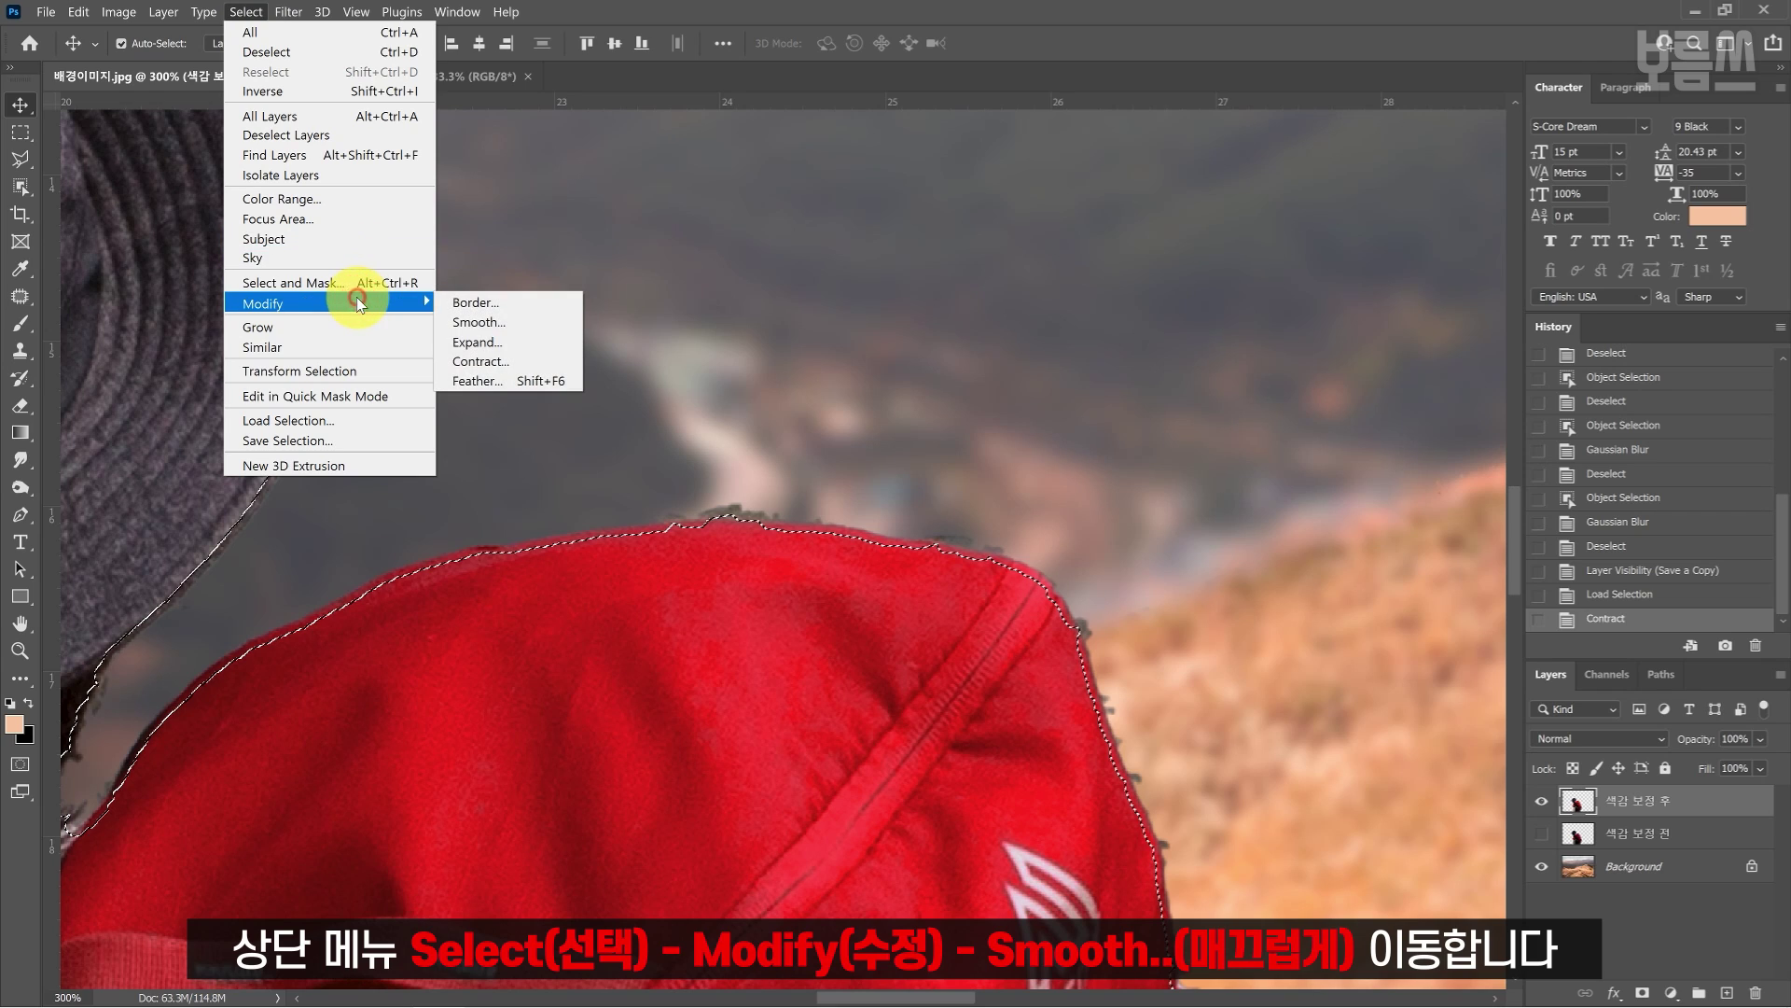
click(495, 320)
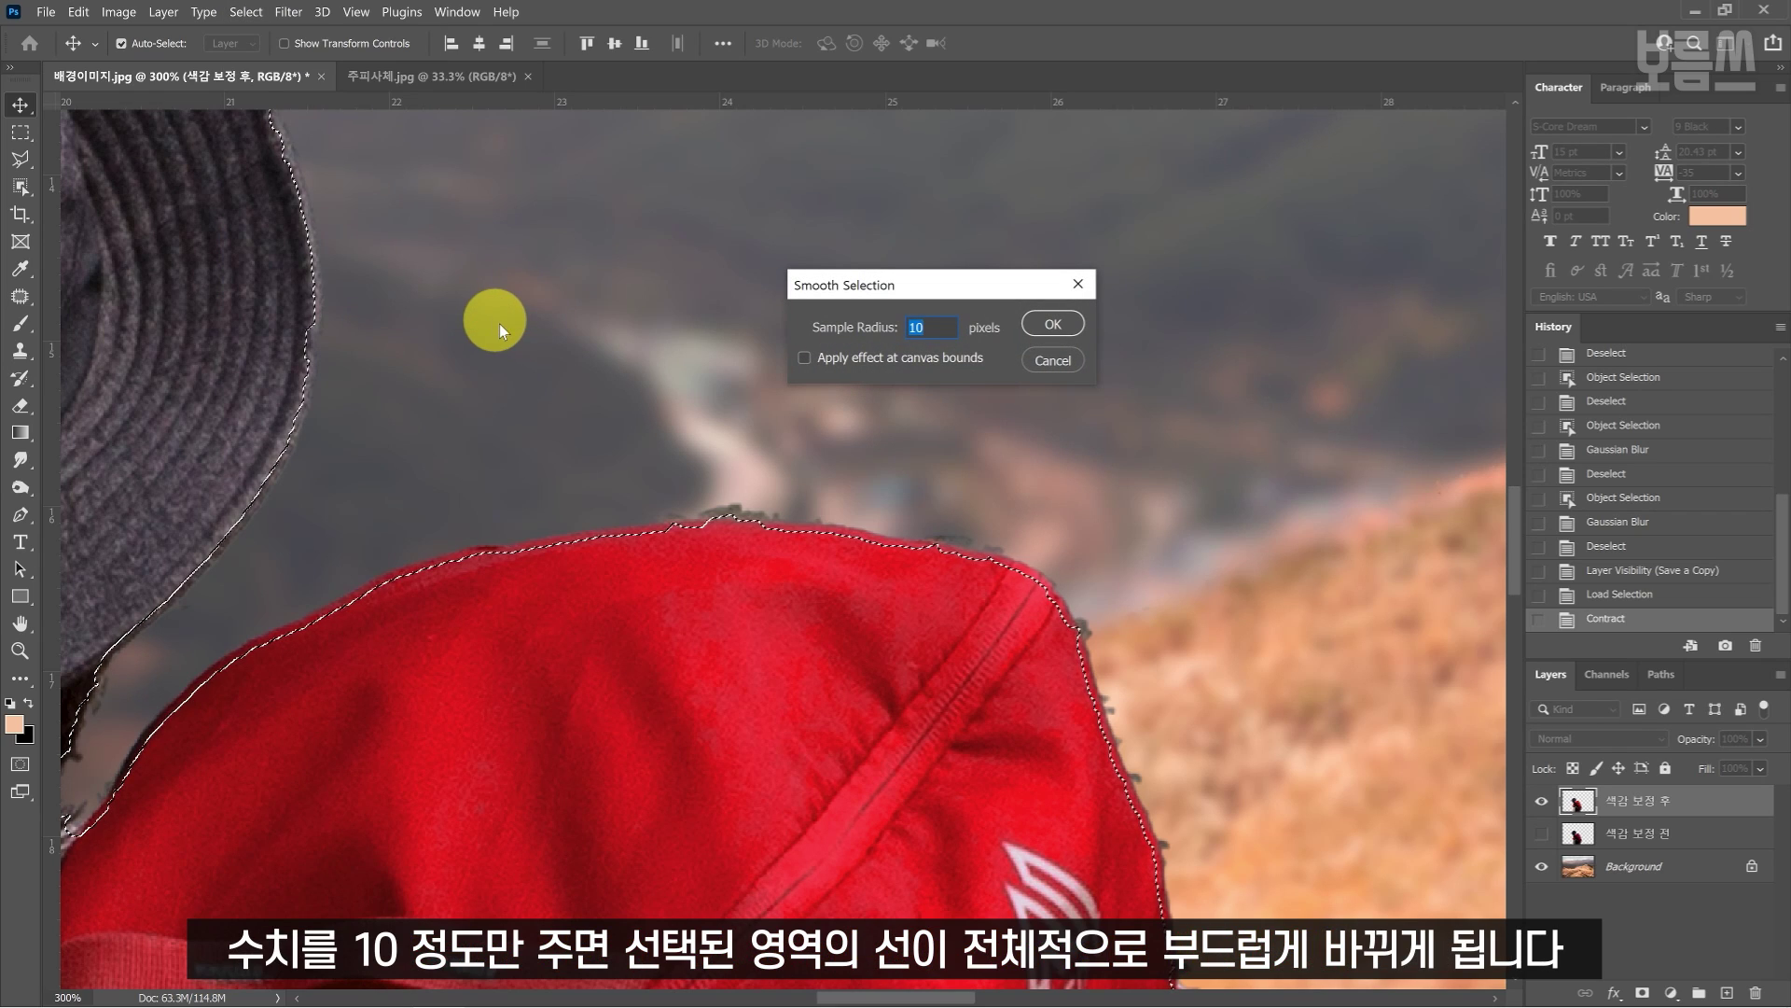
click(1062, 327)
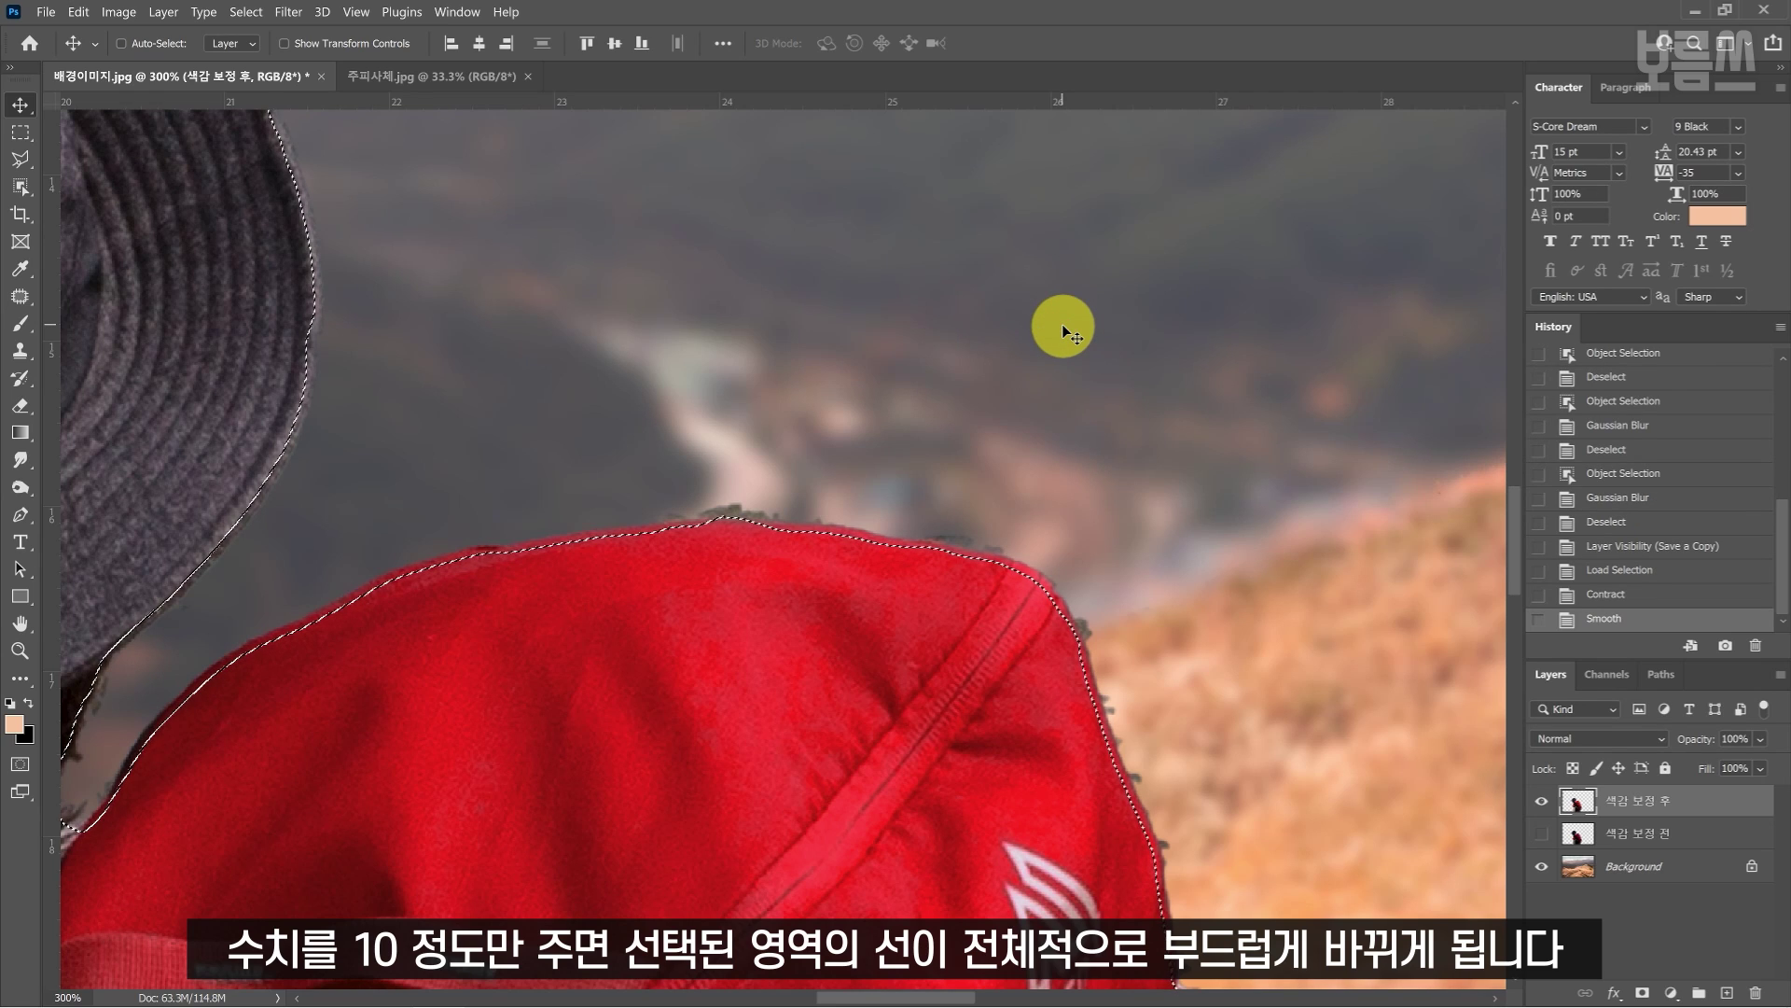
key(ctrl+z)
key(ctrl+shift+z)
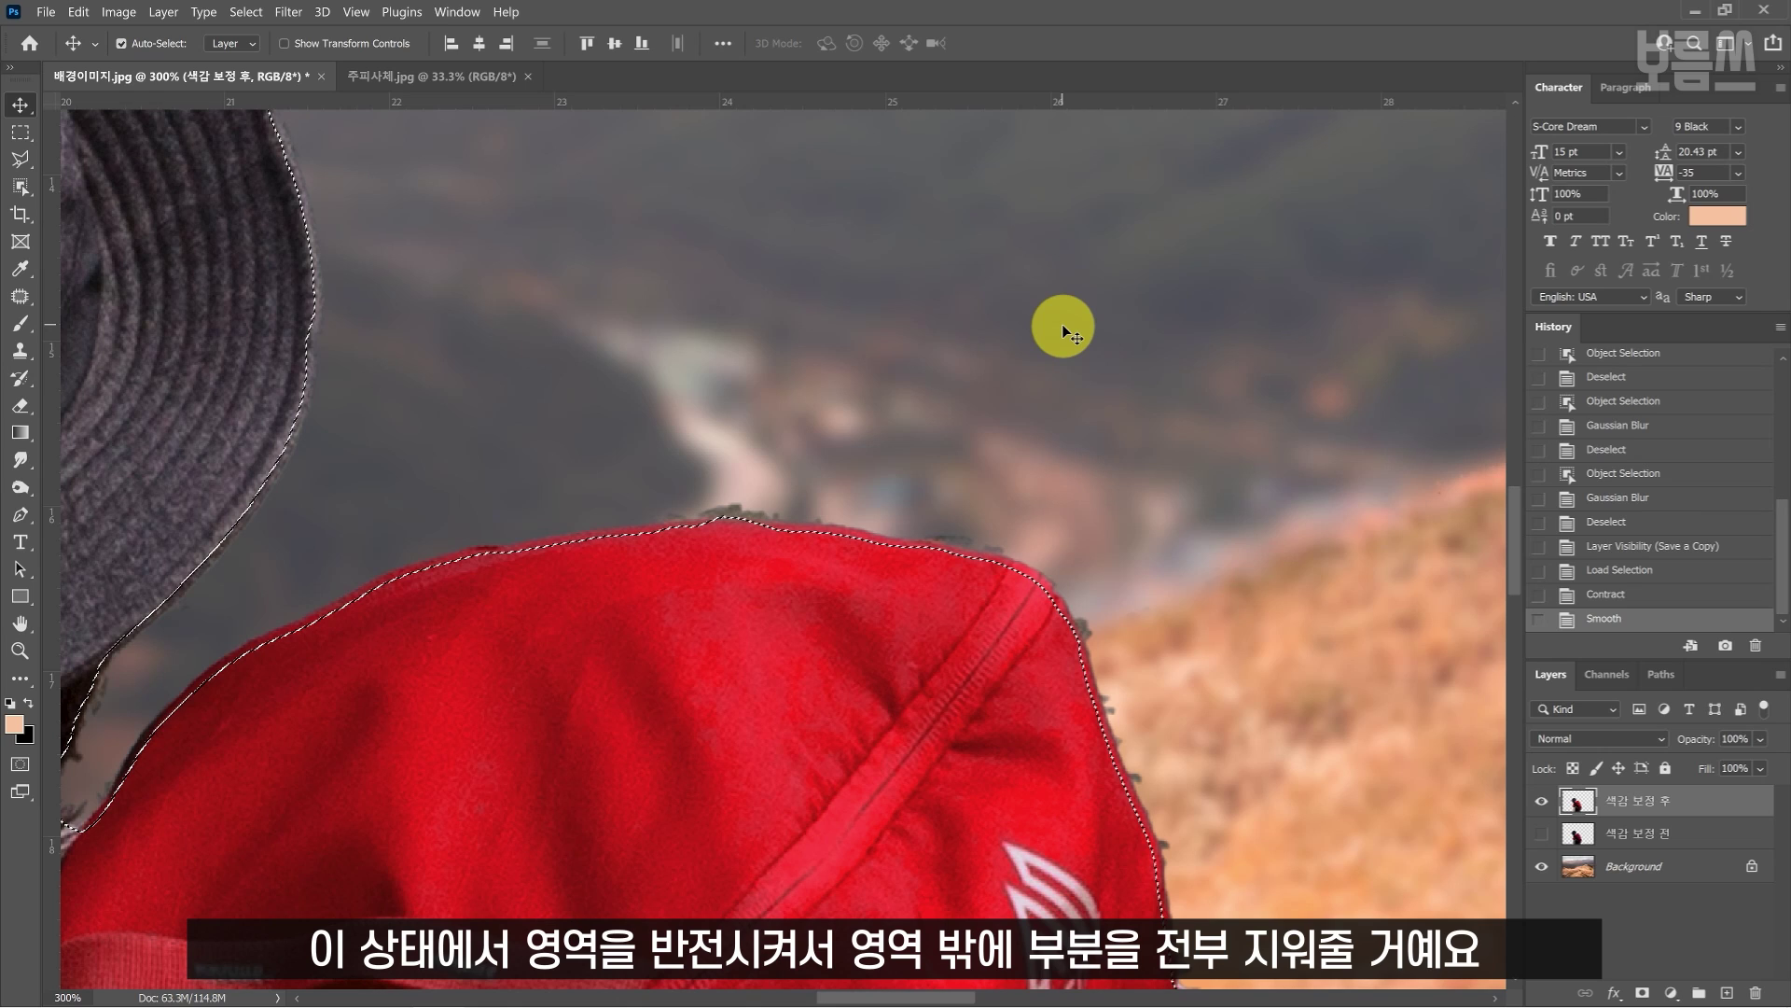
Invert the selection to clear the ragged fringe outside the hiker, compare the edge before and after, and deselect.
key(ctrl+0)
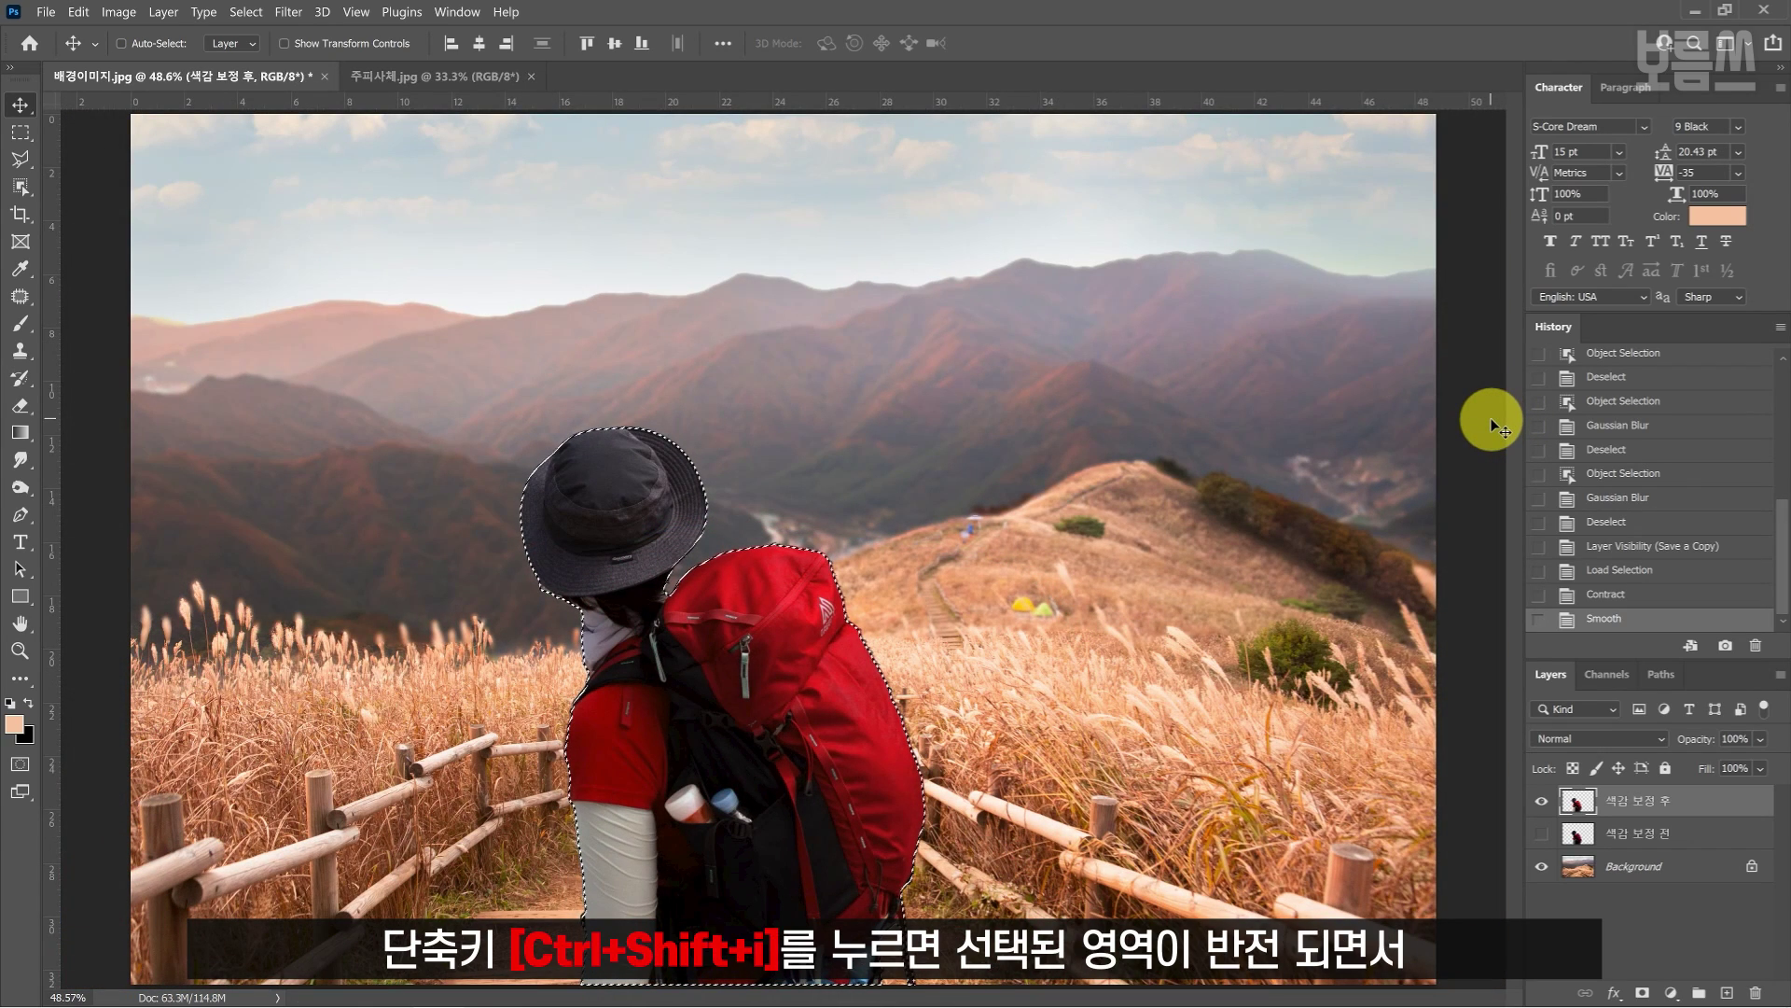
key(ctrl+shift+i)
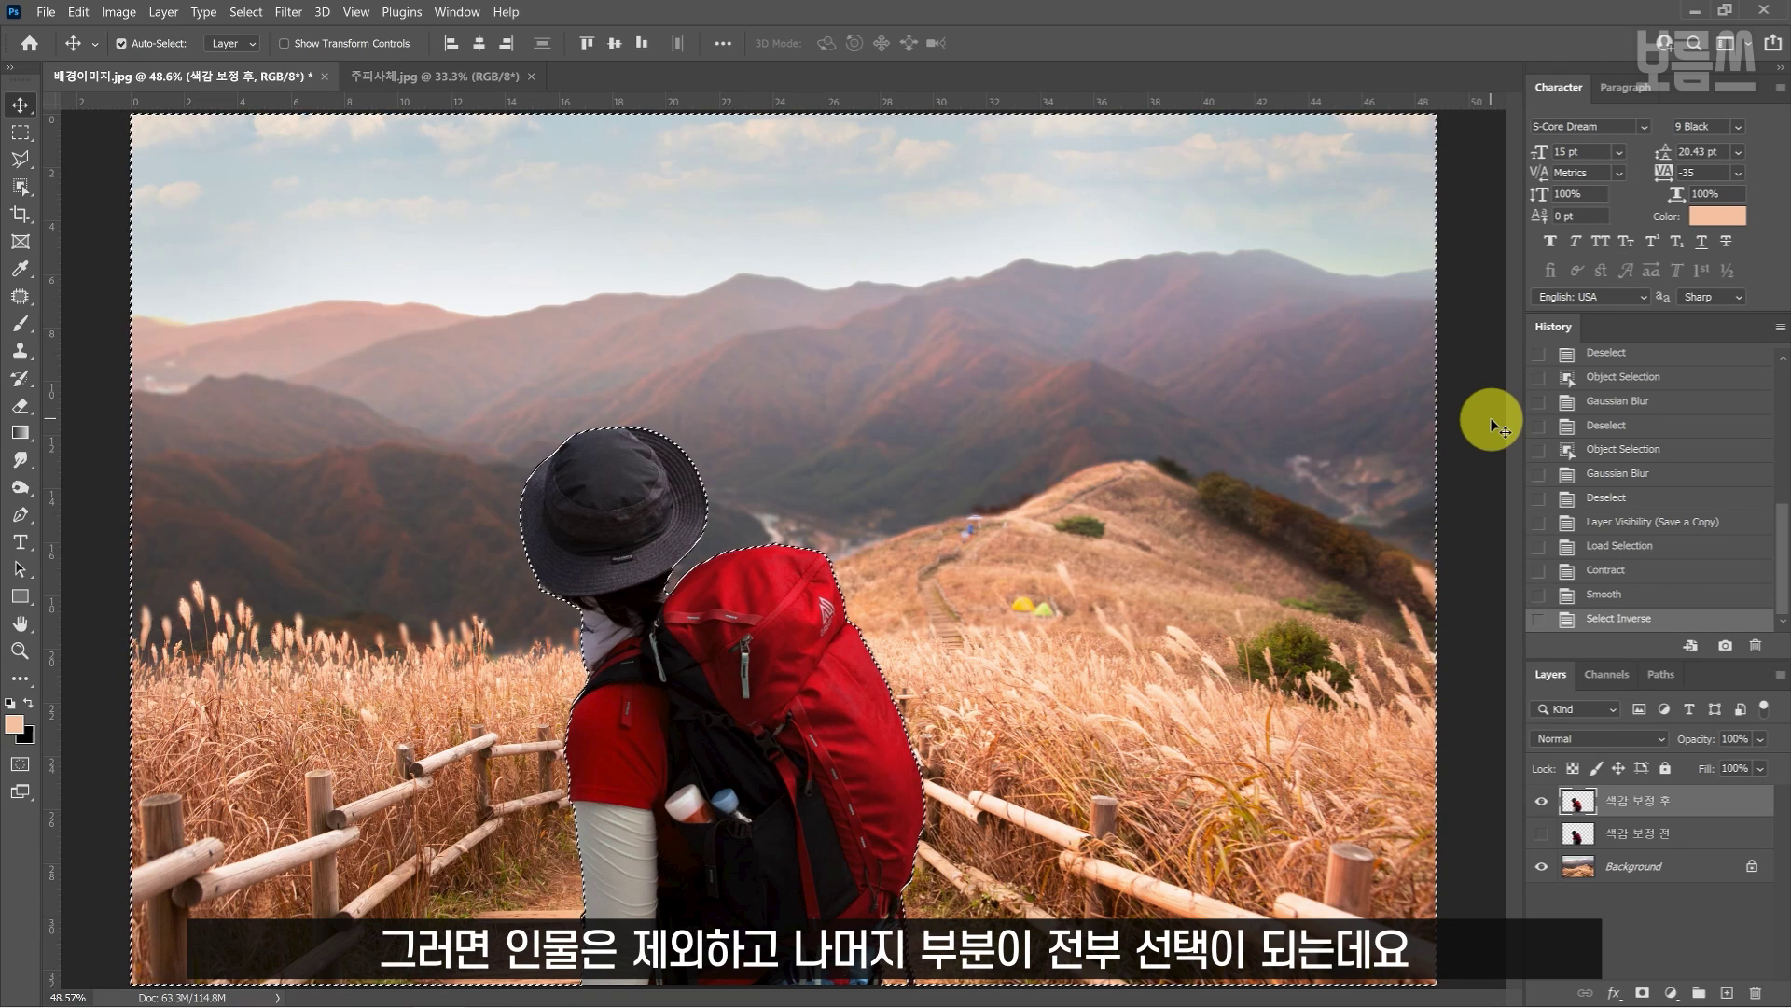
key(Delete)
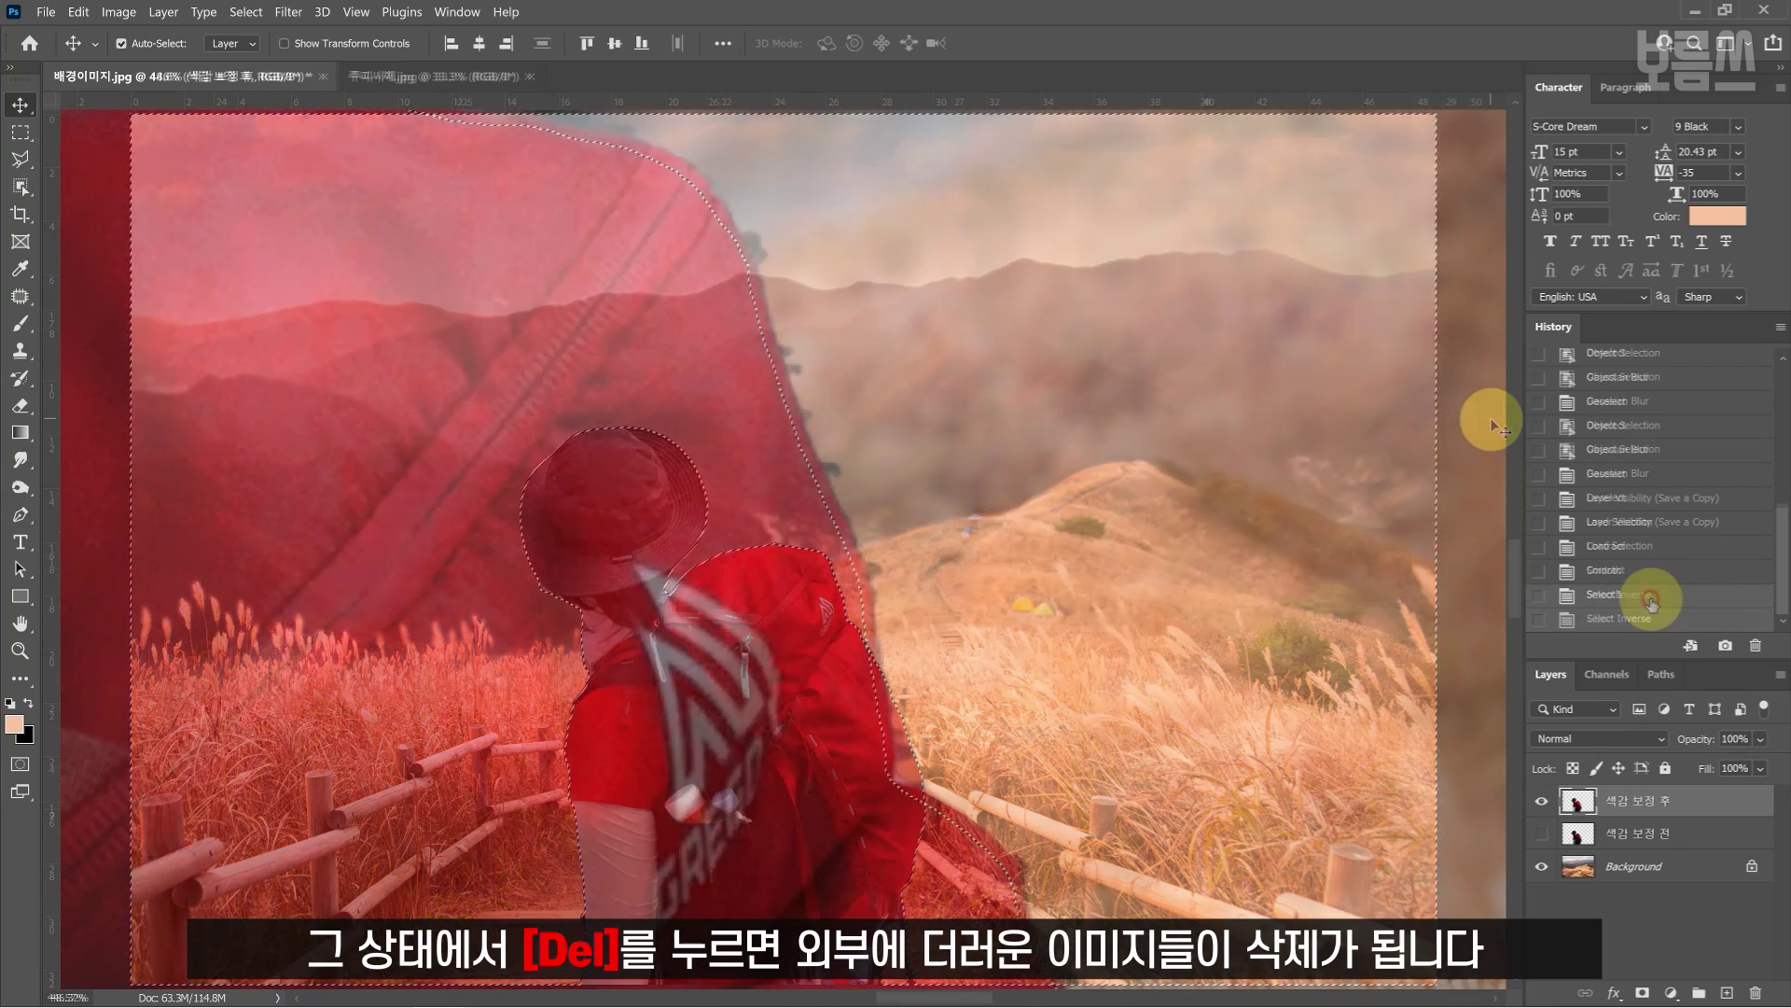
click(1652, 606)
click(1654, 618)
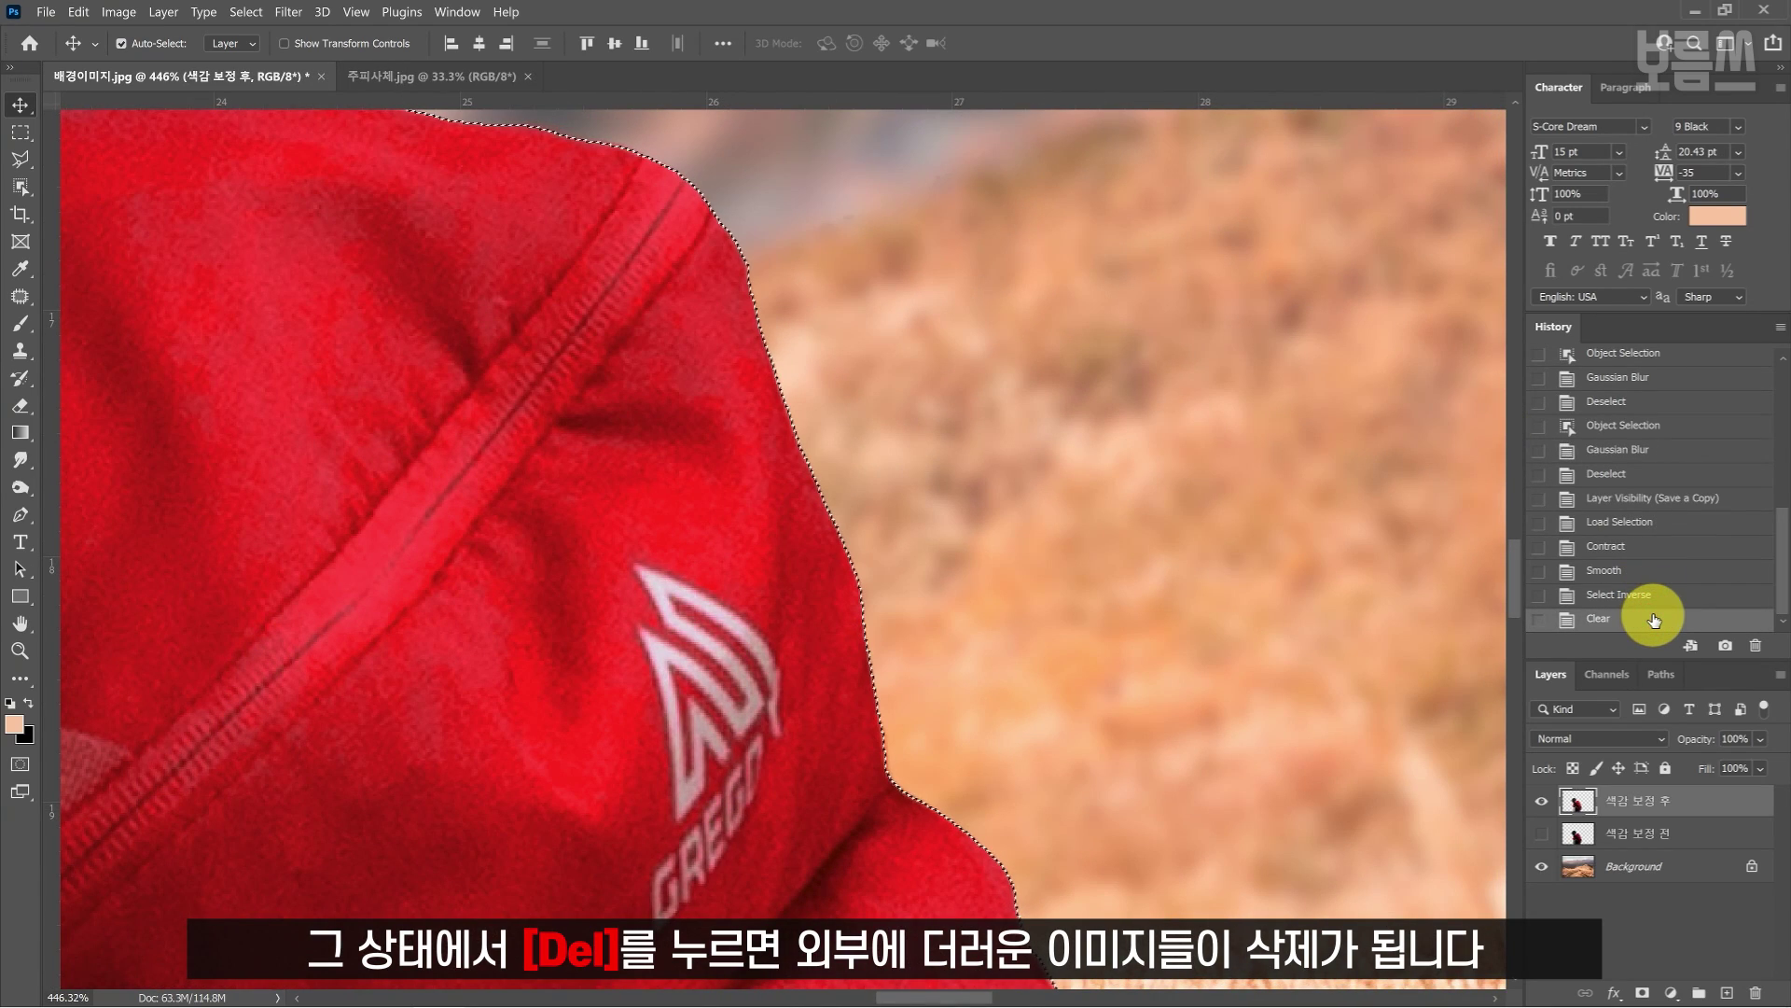
click(1640, 597)
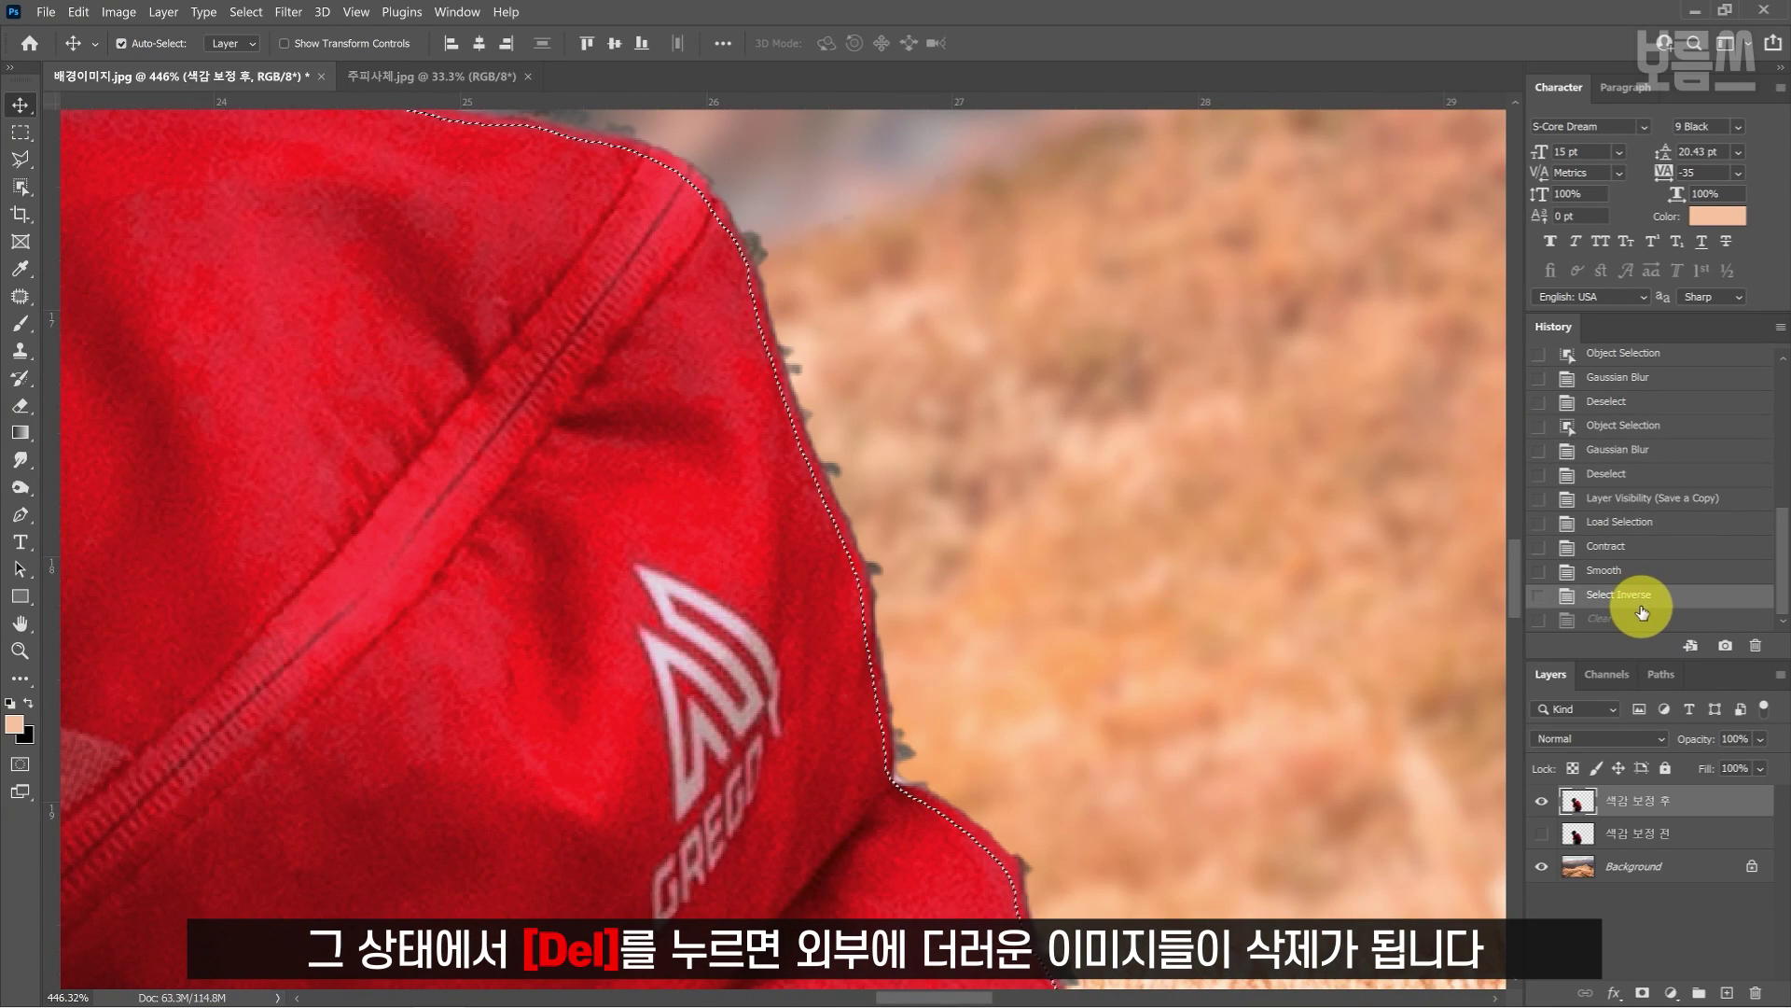
click(1640, 618)
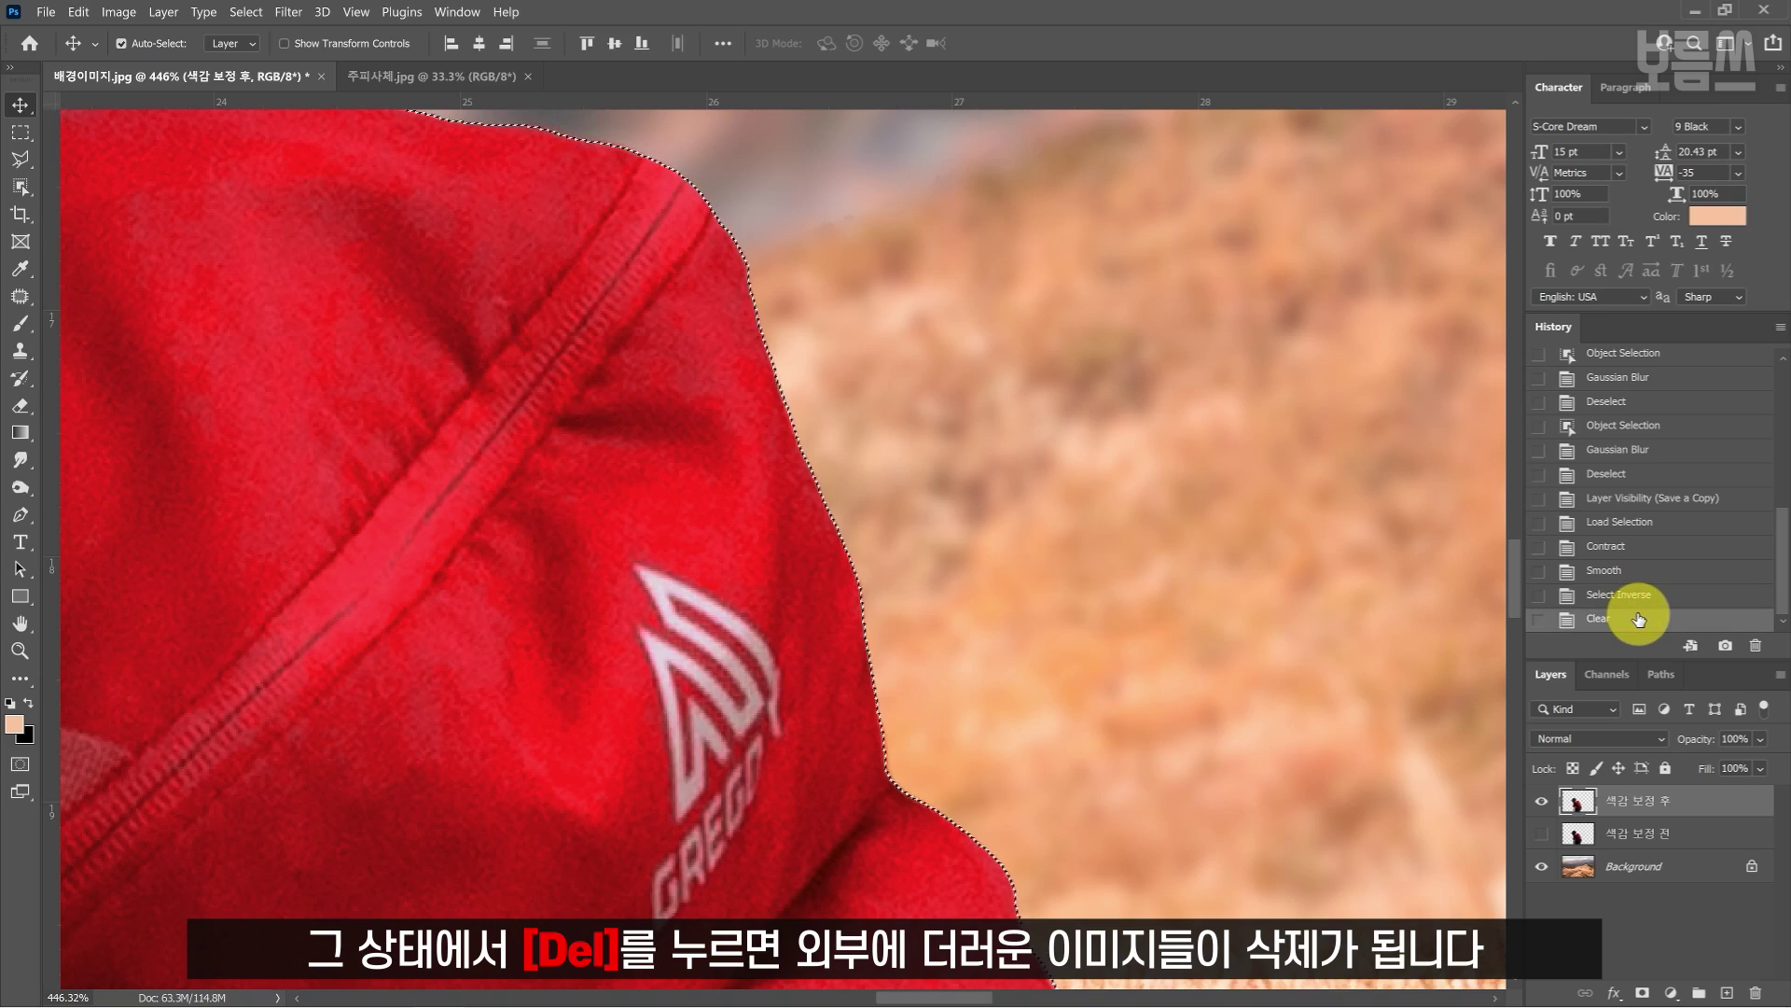
key(ctrl+d)
Erase the leftover background remnants between the backpack's hanging straps and the blue trousers, resizing the Eraser brush to fit.
drag(1073, 728, 579, 556)
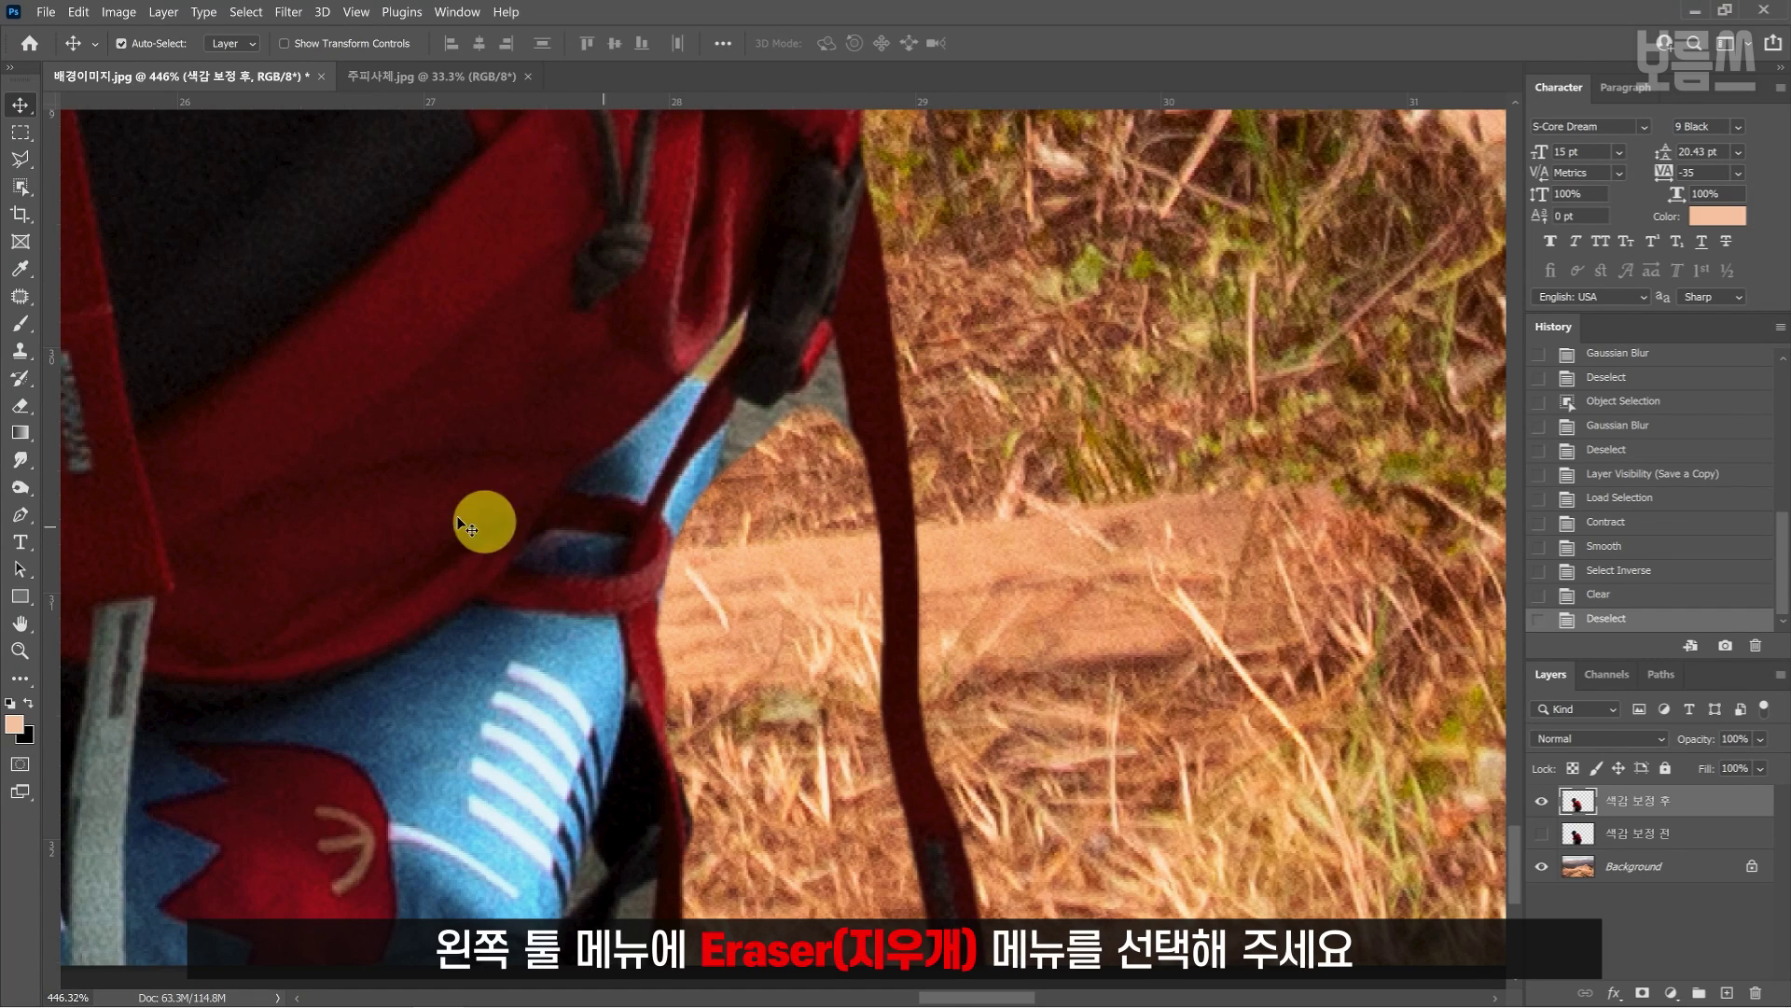
click(20, 405)
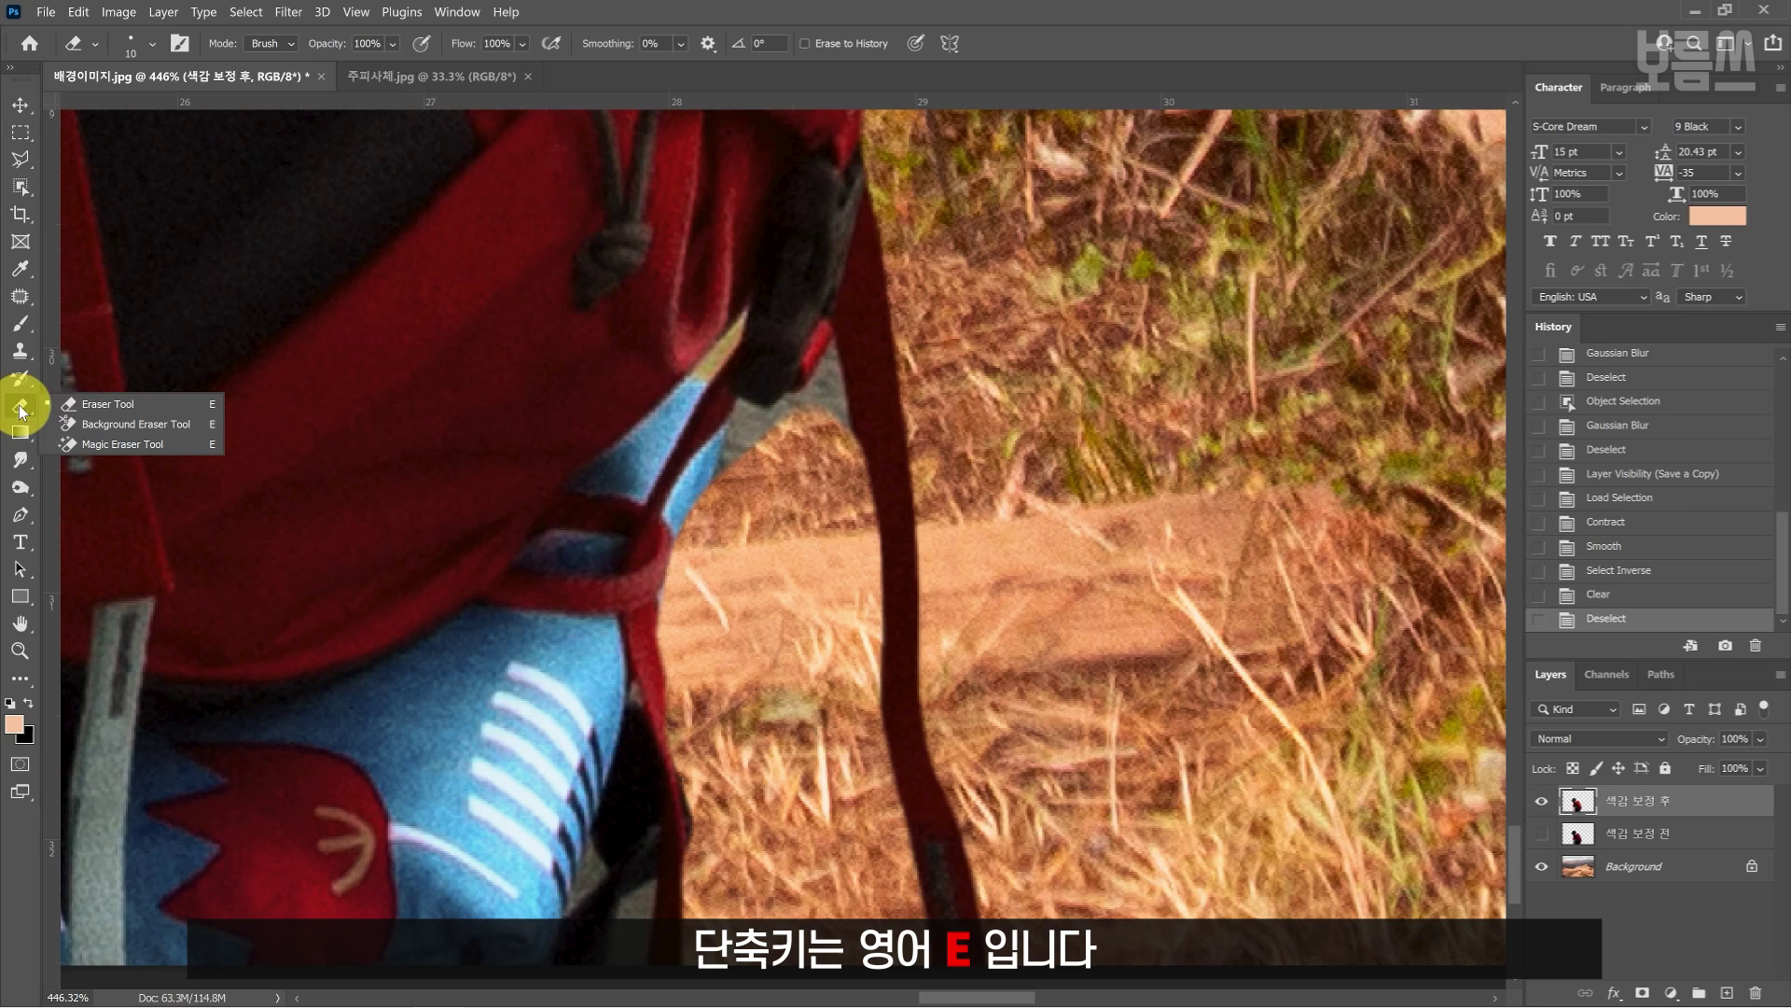
click(125, 405)
key(bracketright)
key(bracketright)
key(bracketright)
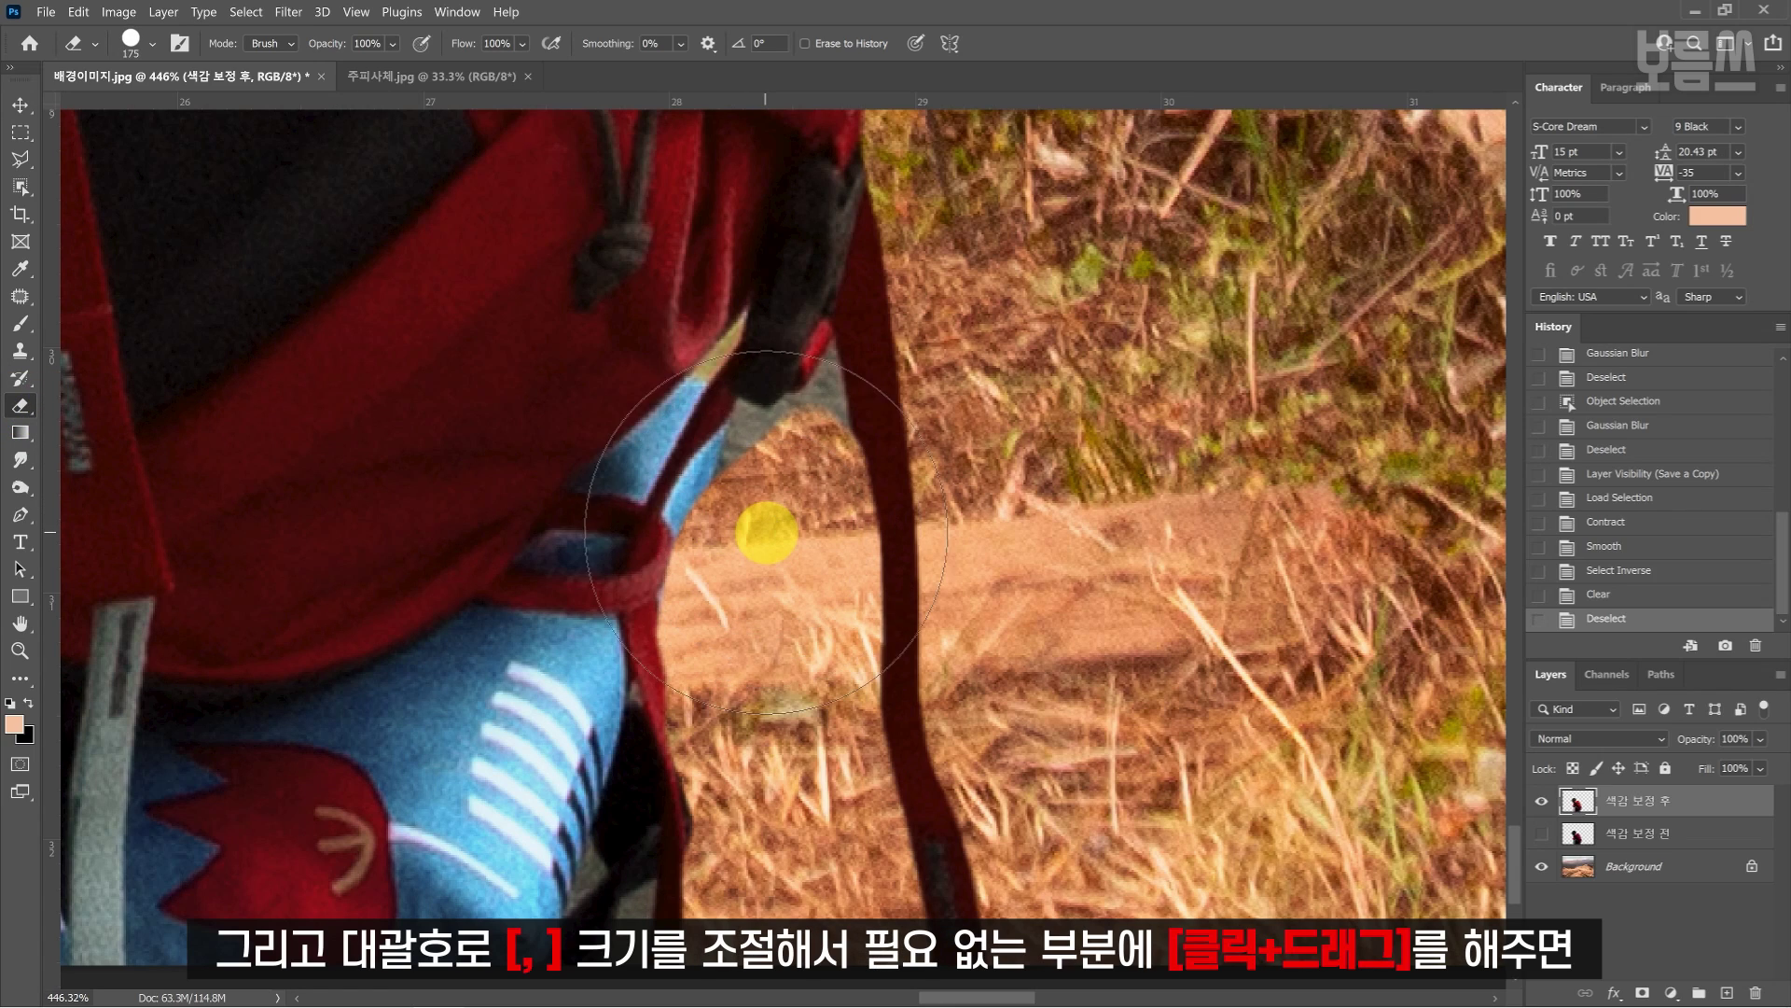
mouse_move(752, 489)
mouse_down()
mouse_move(741, 411)
mouse_move(825, 406)
mouse_move(830, 366)
mouse_move(843, 432)
mouse_move(808, 396)
mouse_up()
key(bracketleft)
key(bracketleft)
key(bracketleft)
key(bracketleft)
key(bracketleft)
key(bracketleft)
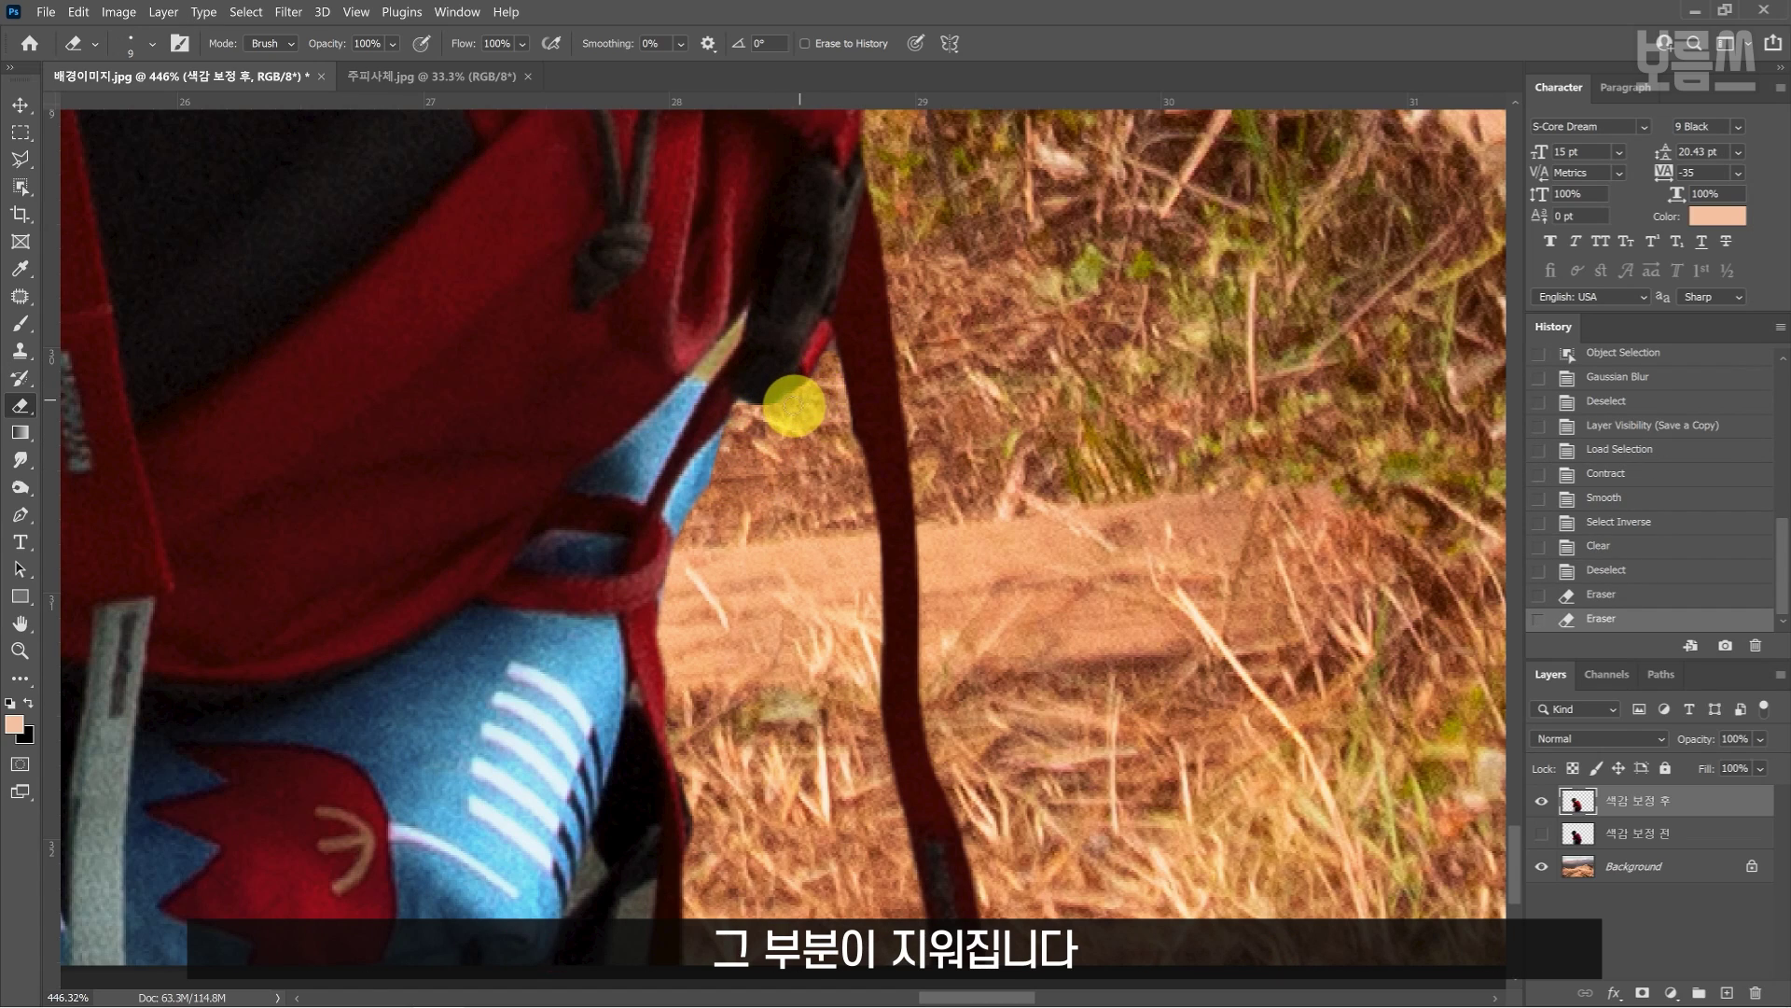
mouse_move(828, 374)
mouse_down()
mouse_move(773, 414)
mouse_move(836, 368)
mouse_up()
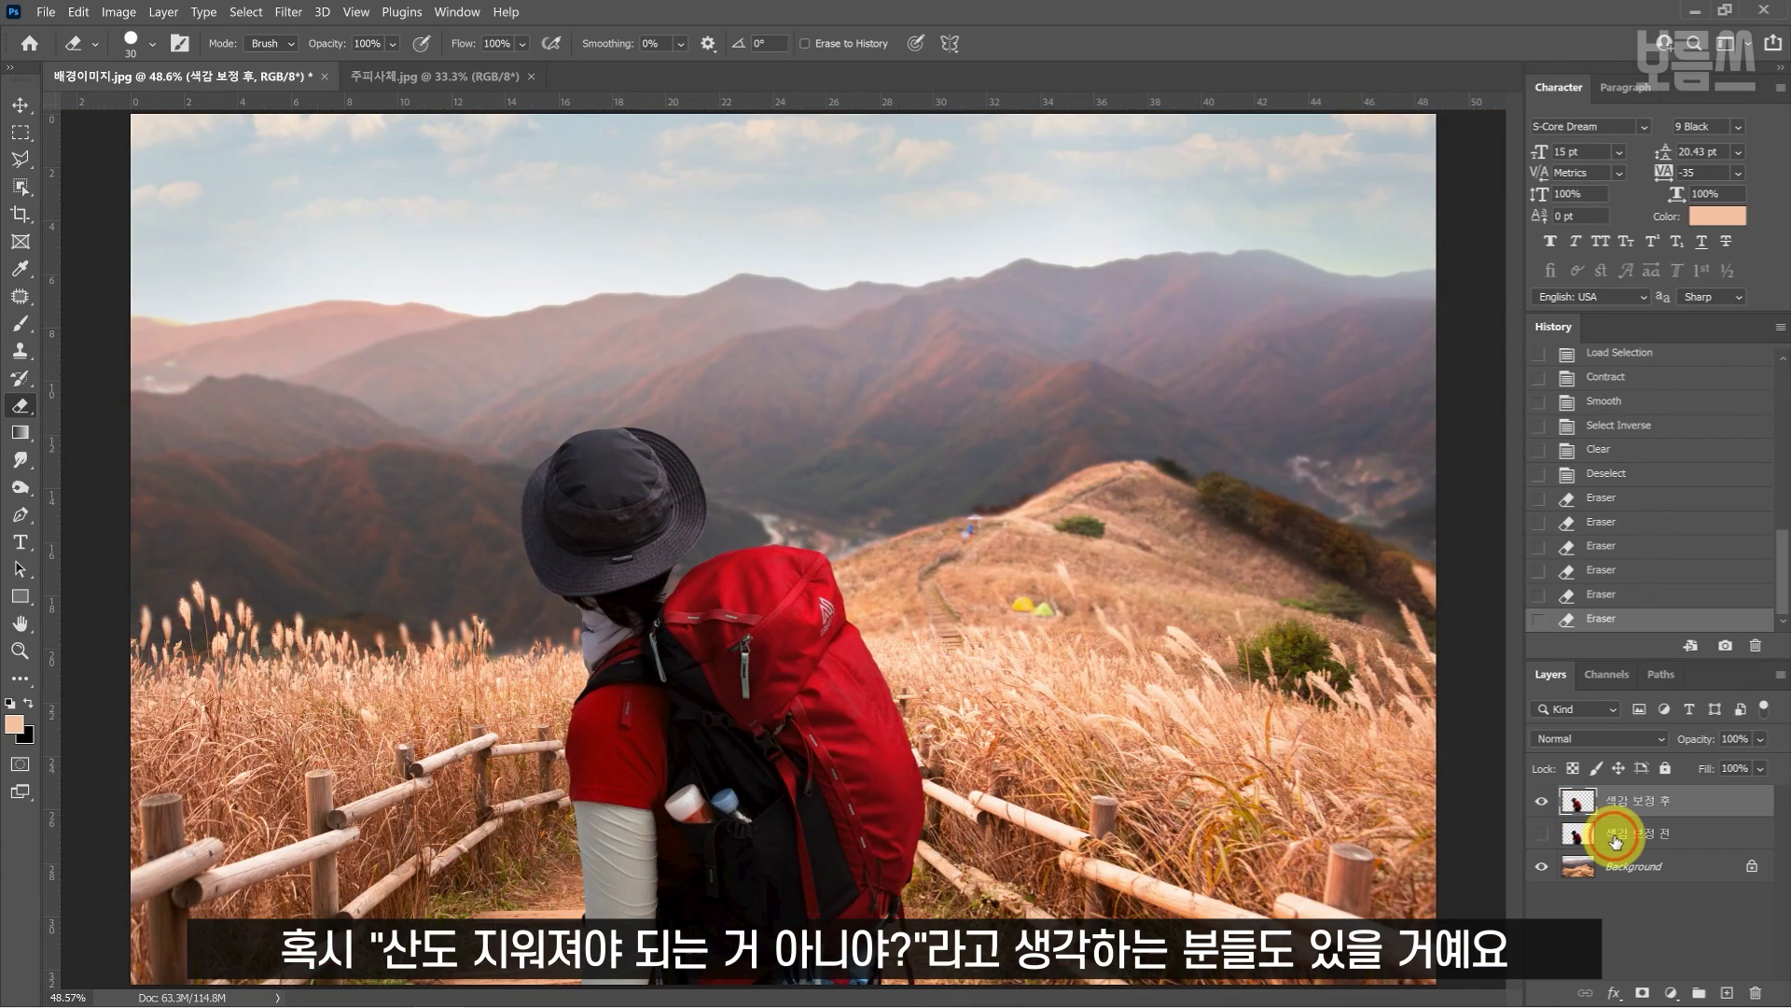
Create a new layer at the top of the stack, above 색감 보정 후, and rename it 색 필터 작업.
click(1615, 835)
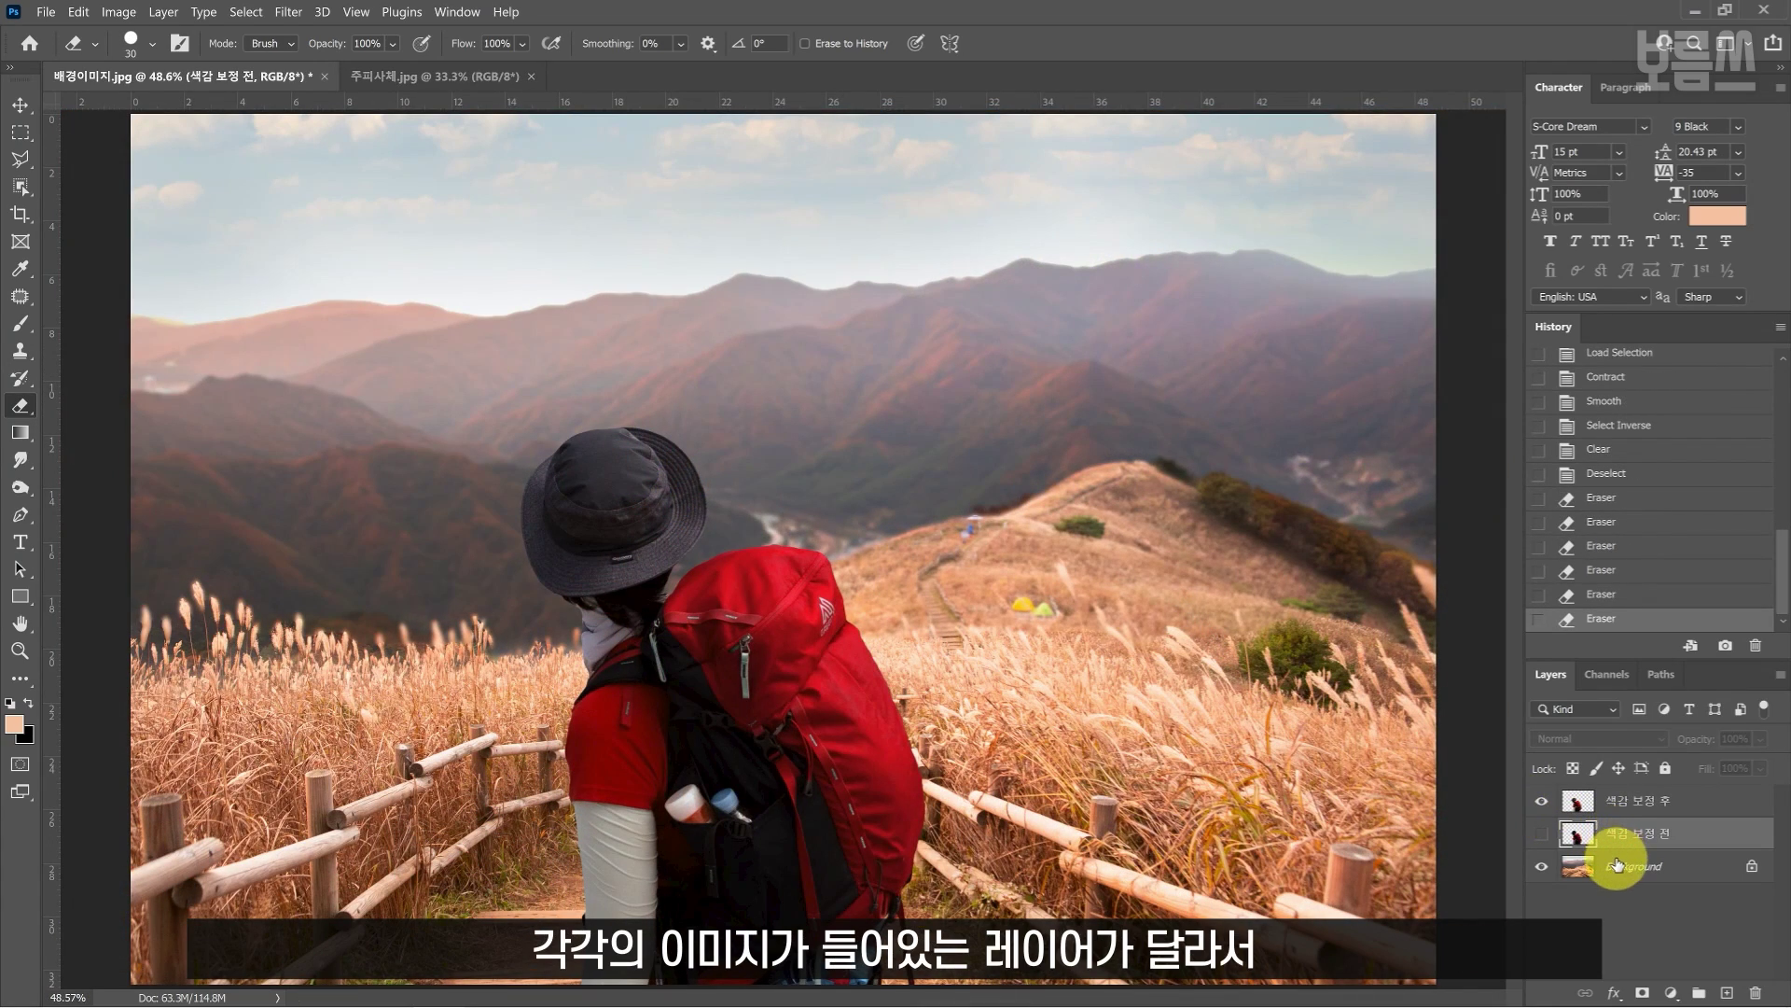
click(1619, 852)
click(1620, 840)
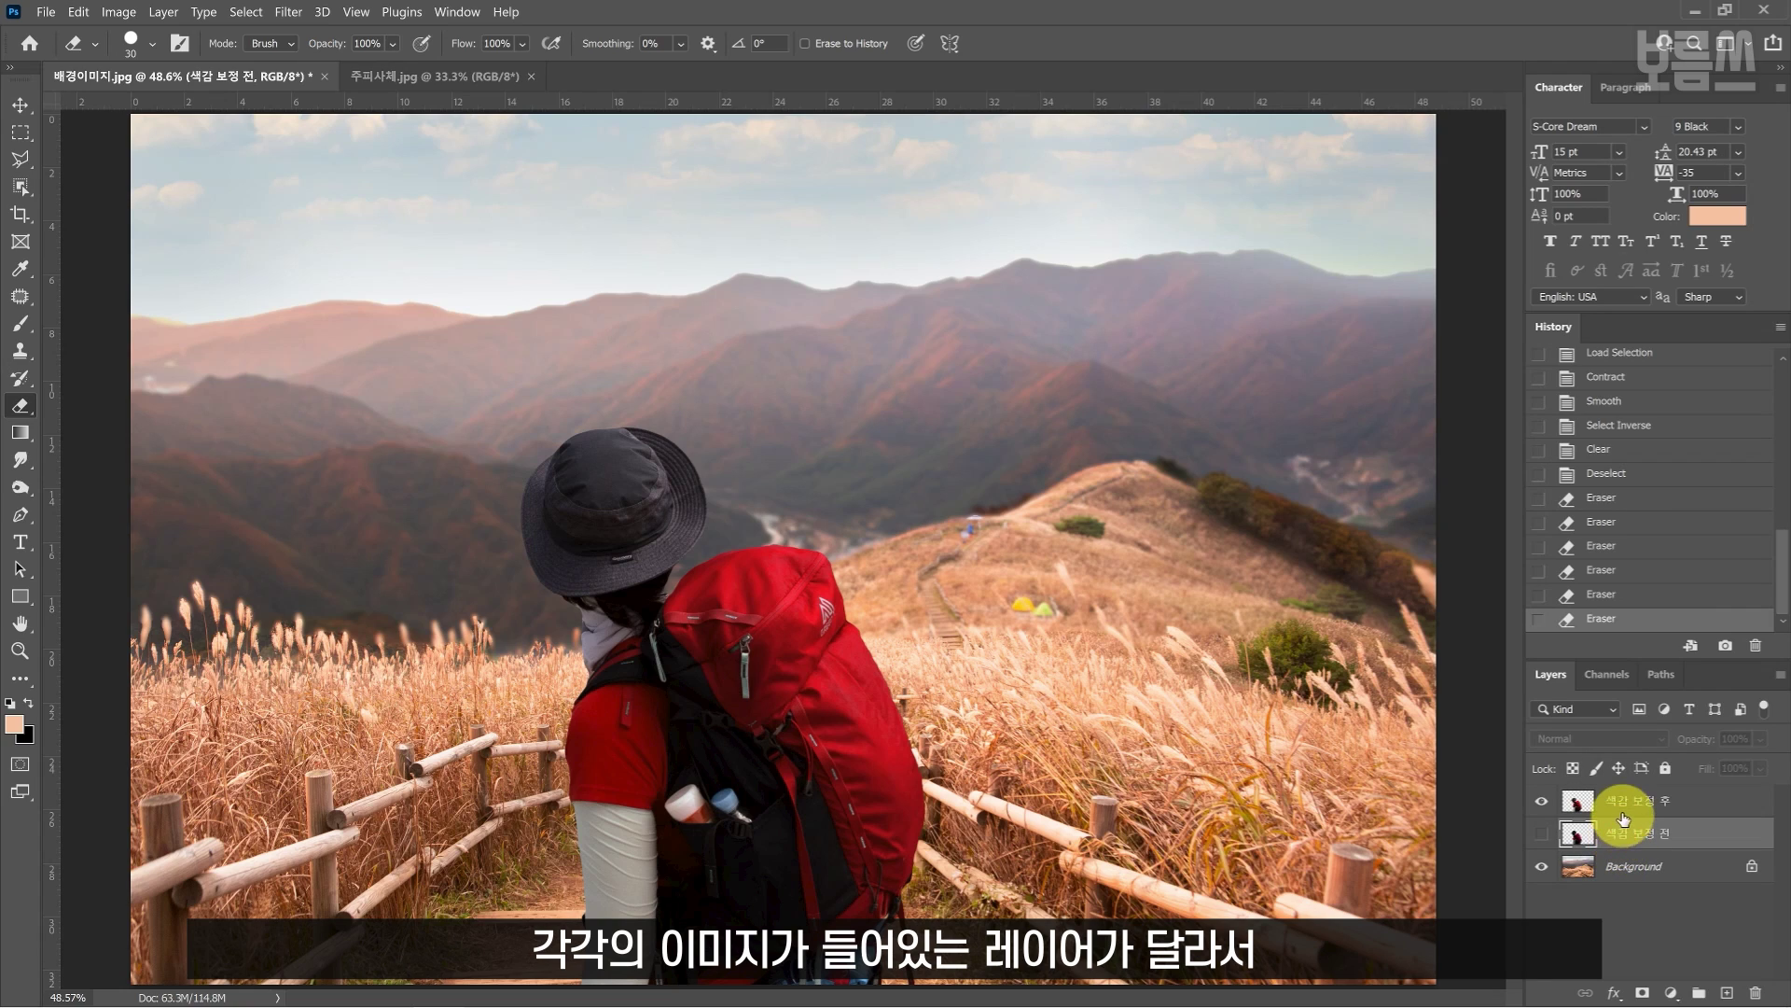
click(1623, 804)
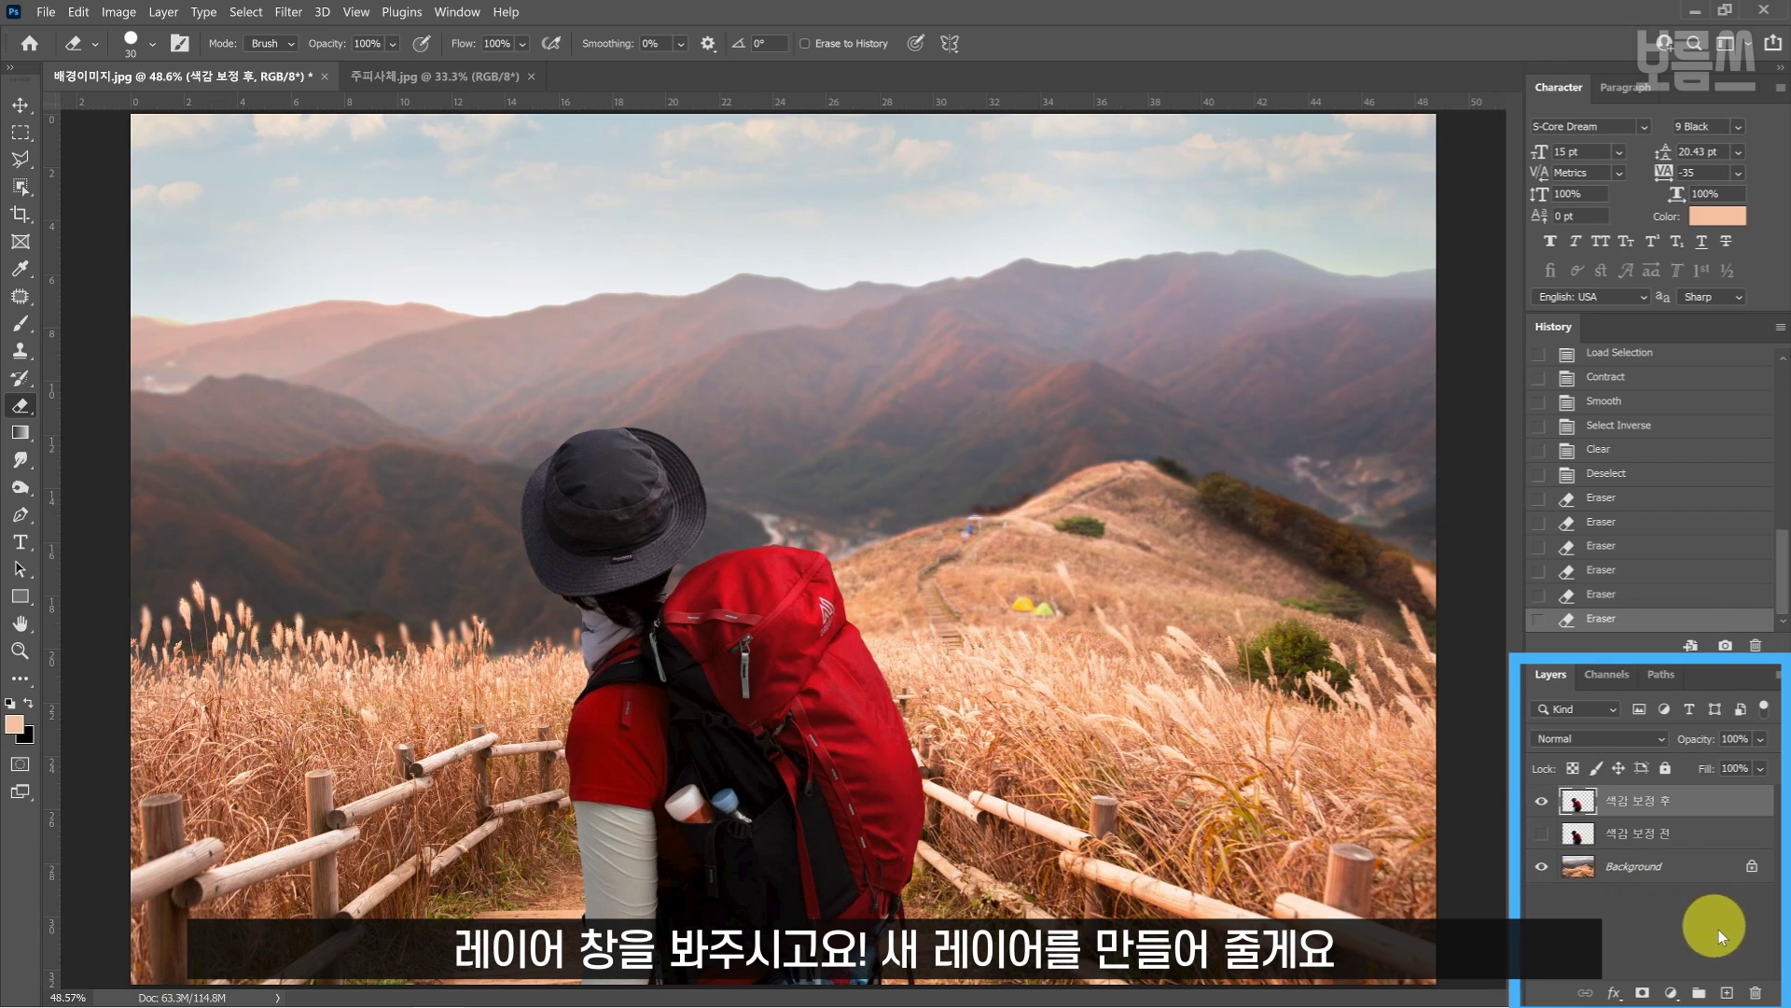
click(1727, 992)
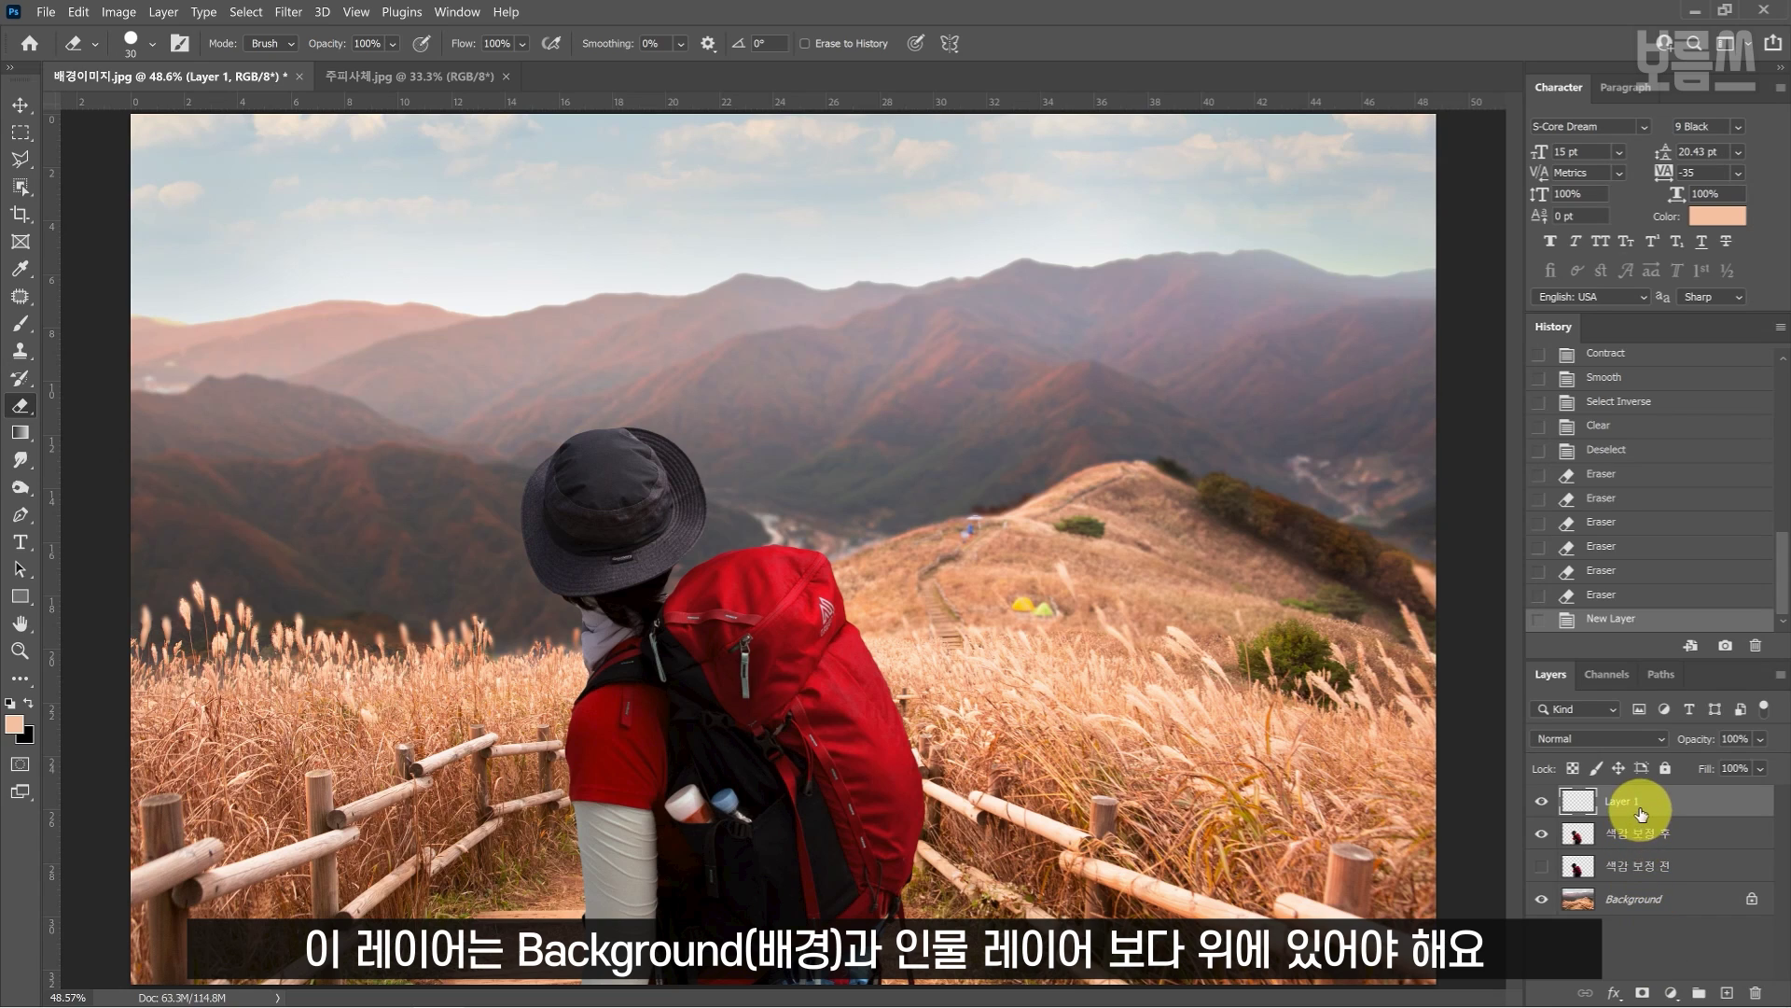
mouse_move(1639, 801)
mouse_down()
mouse_move(1640, 881)
mouse_move(1639, 791)
mouse_up()
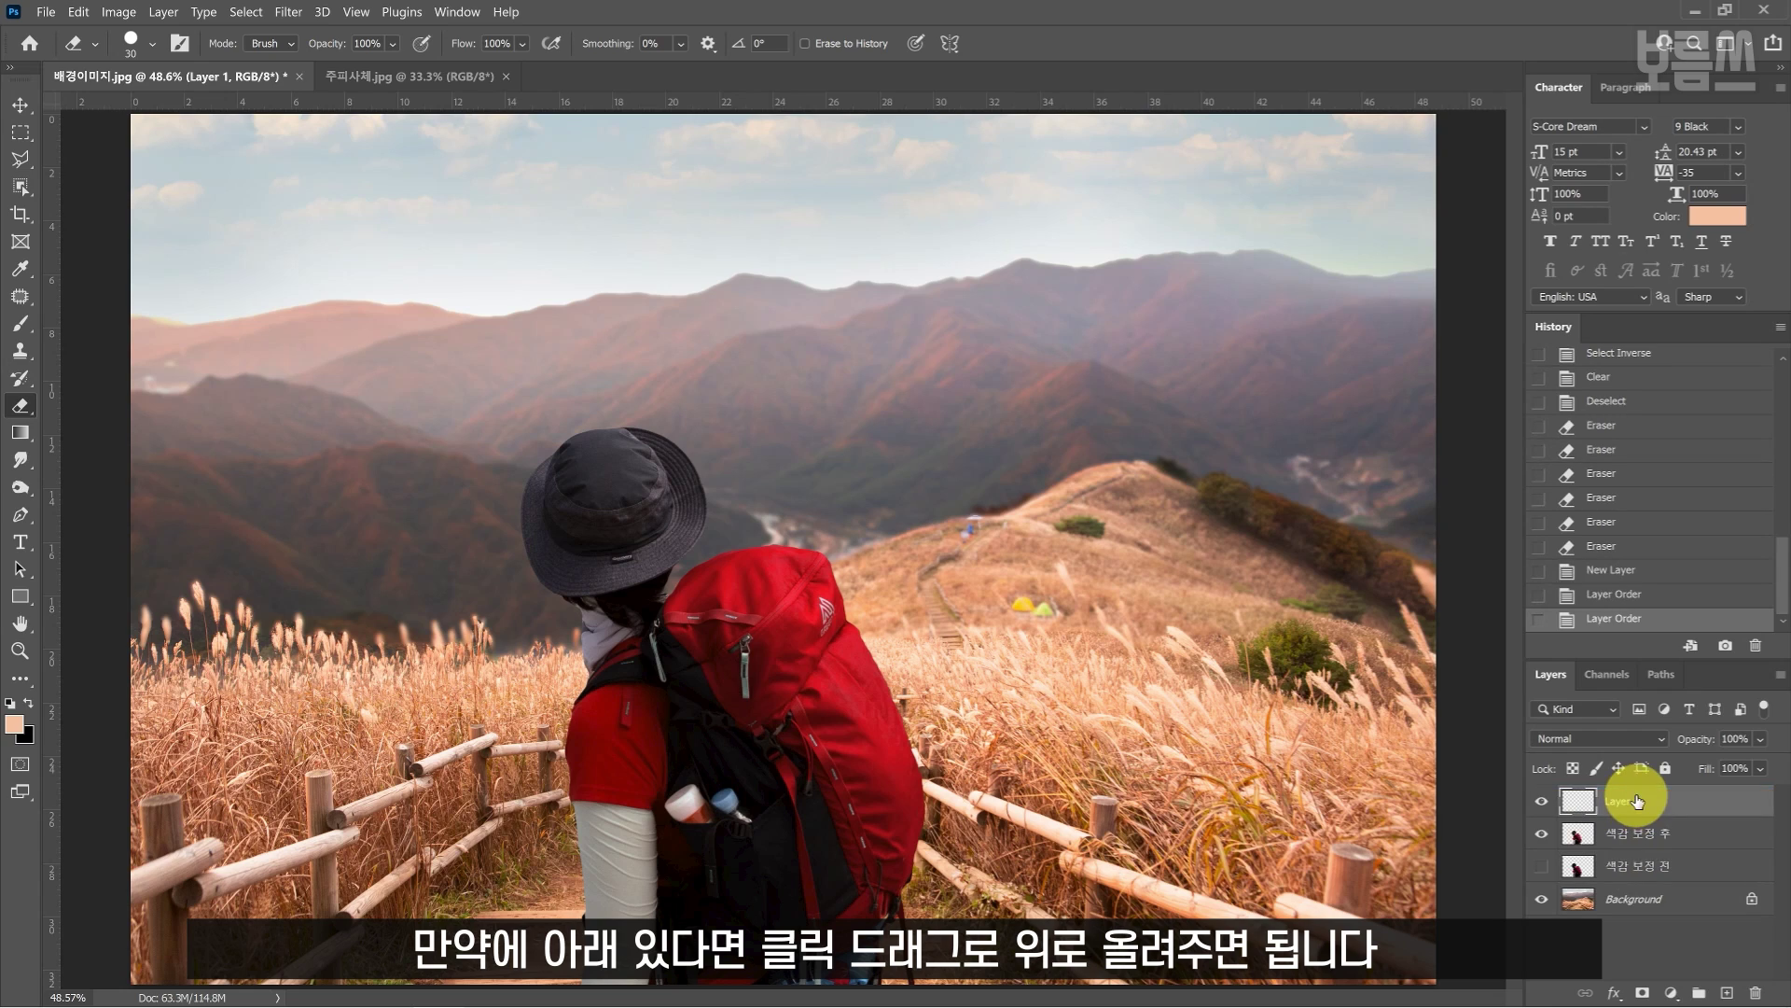
double_click(1623, 800)
text(색 필)
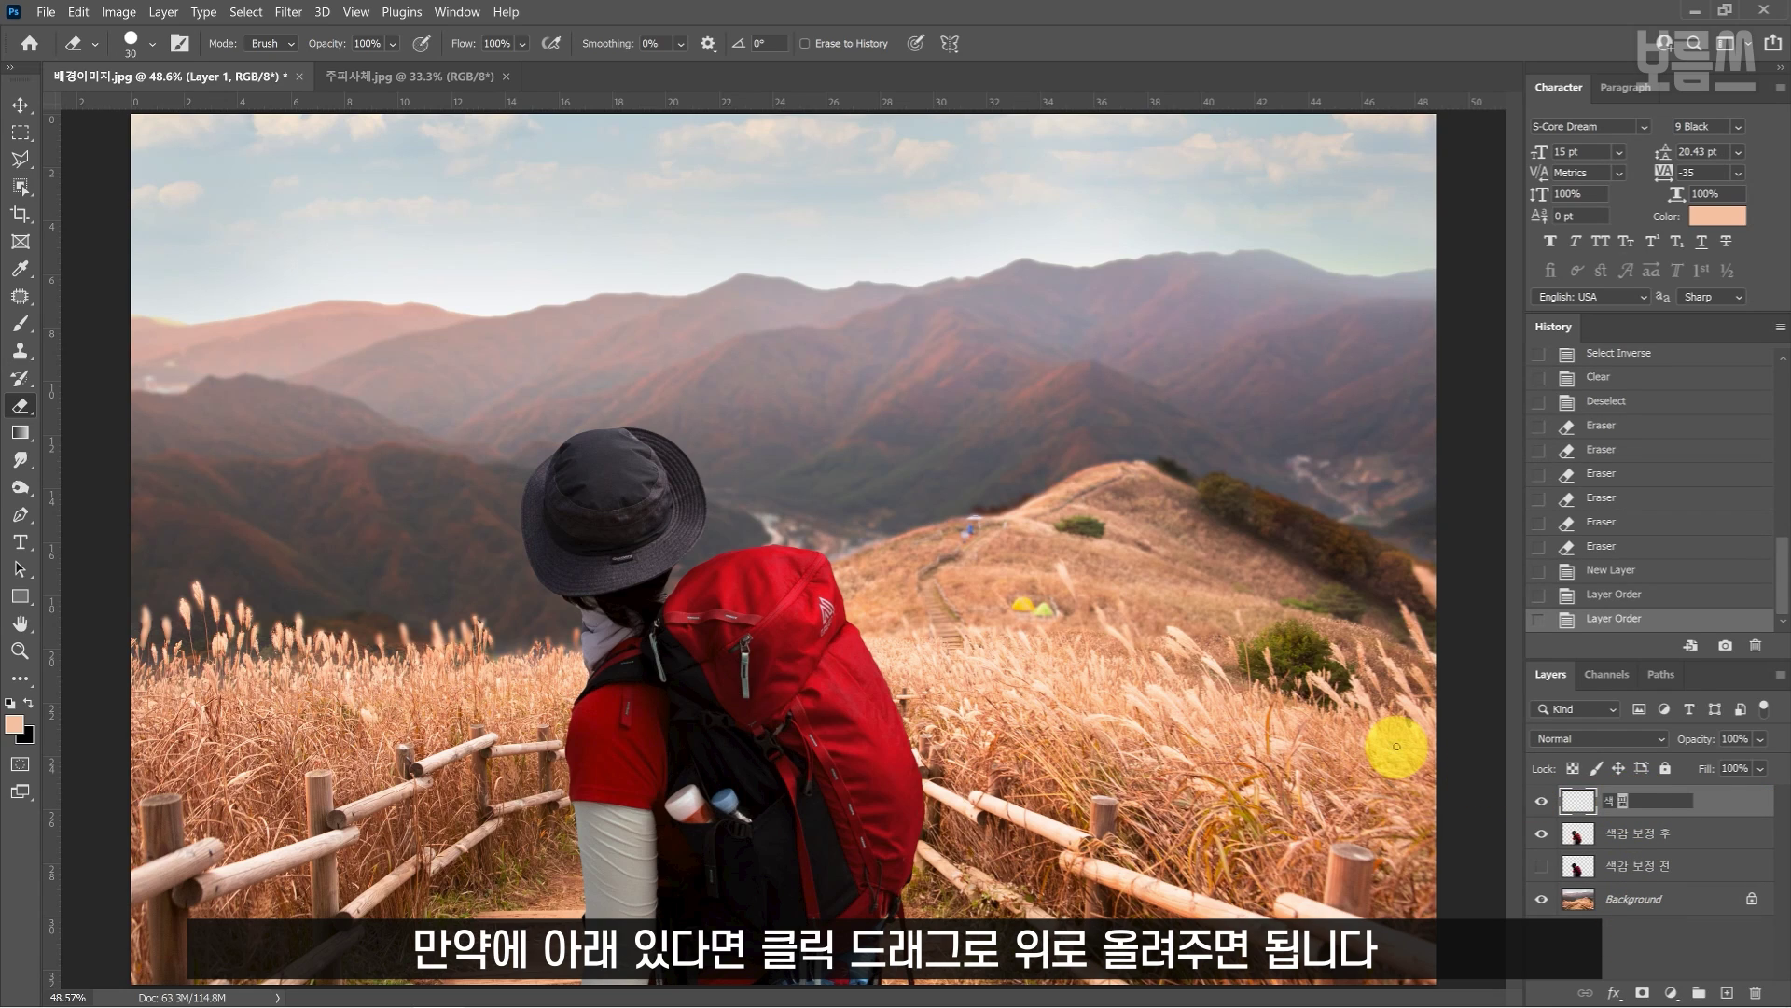
text(터 작업)
key(Return)
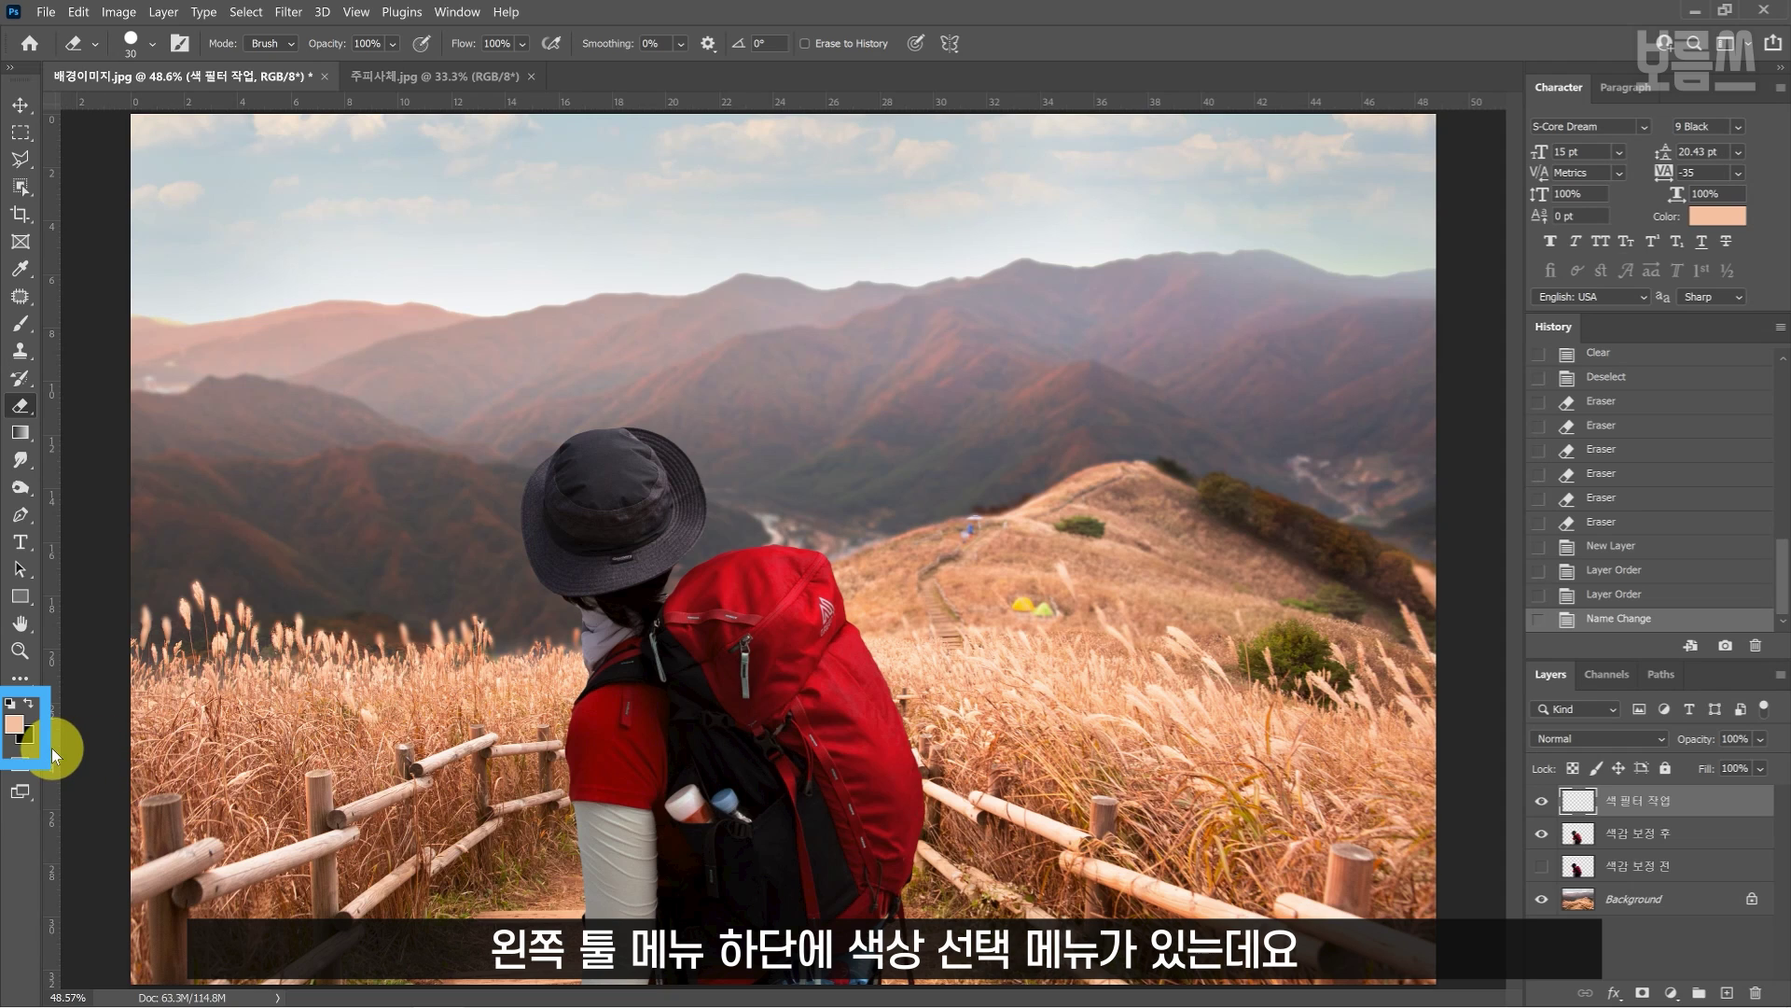
Sample a light peach foreground colour (RGB 231, 193, 163) from the grassy hill and fill the layer 색 필터 작업 with it.
click(15, 724)
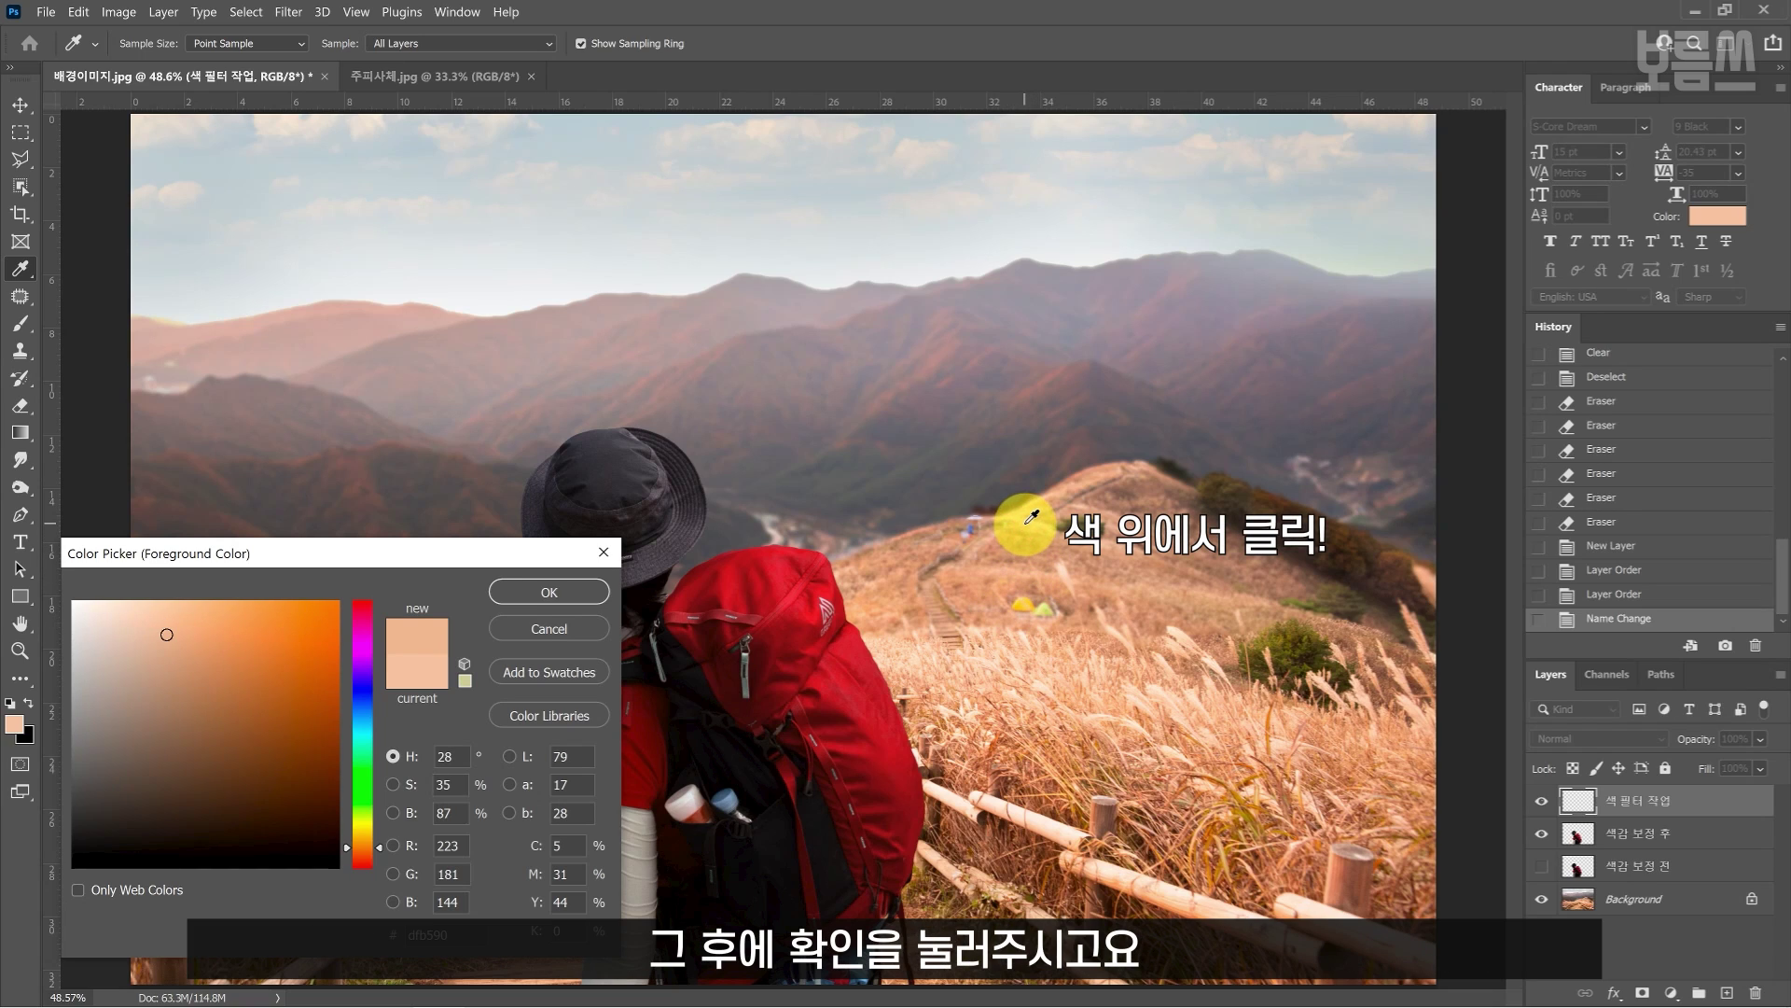
click(1027, 522)
click(1032, 523)
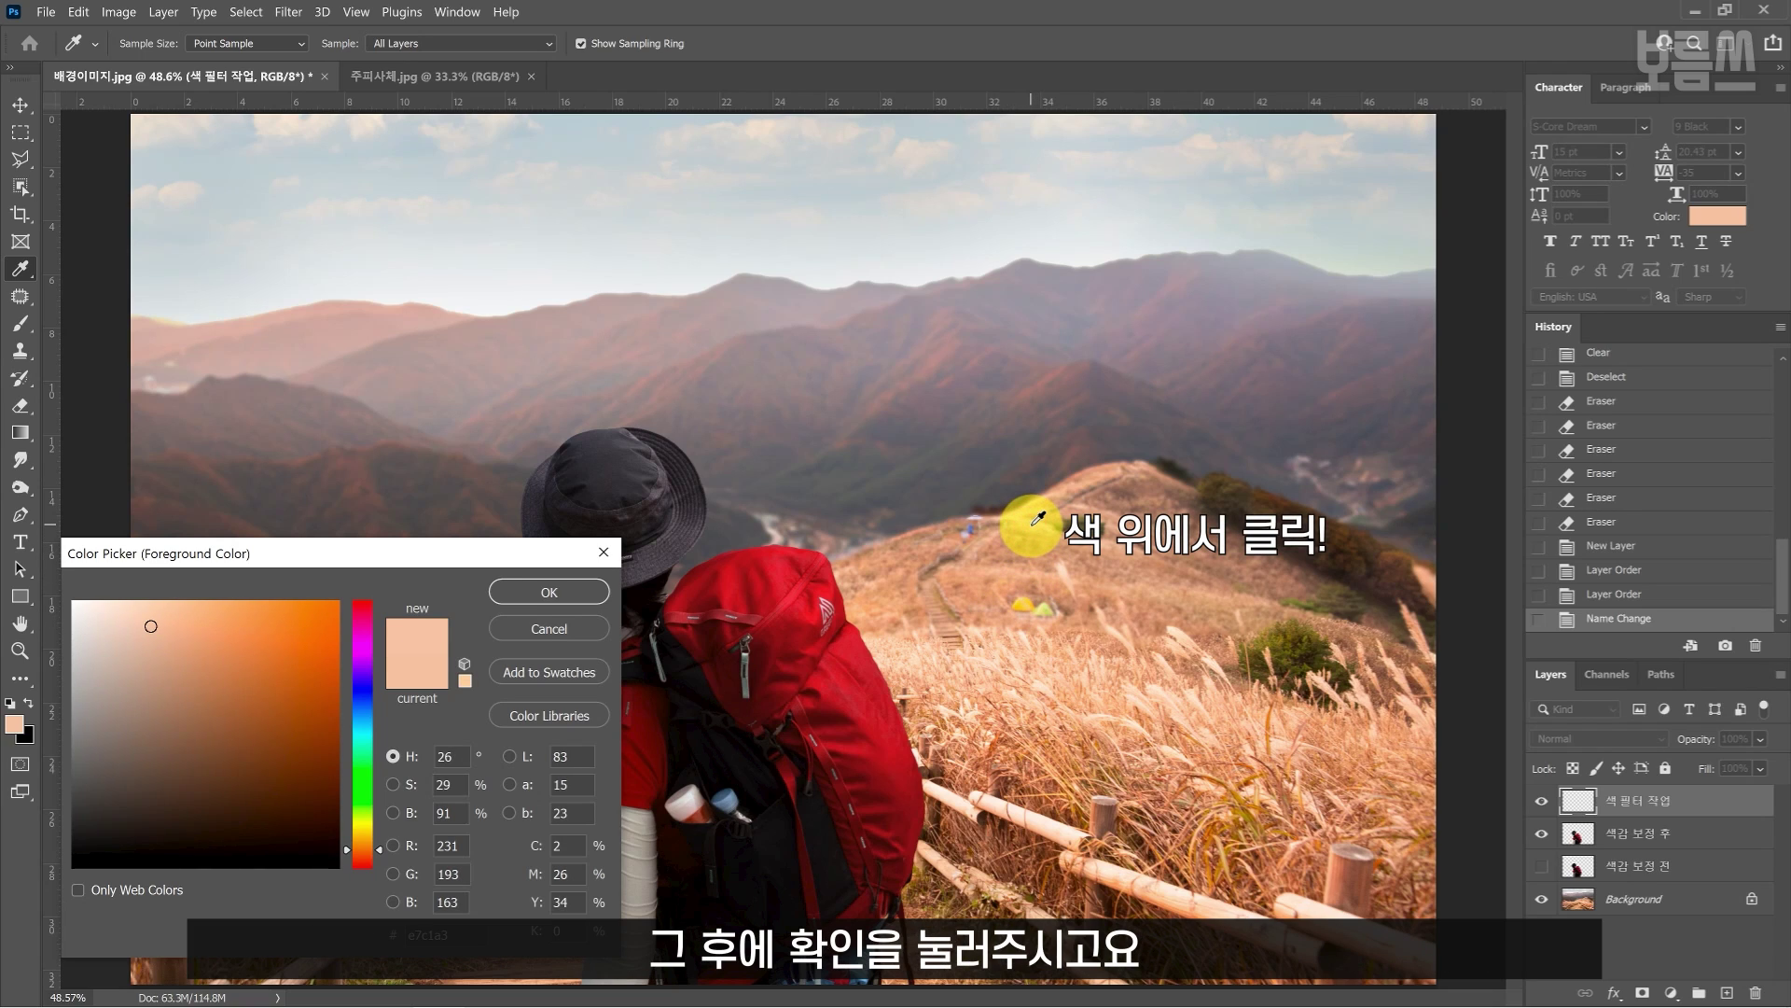
click(571, 595)
key(e)
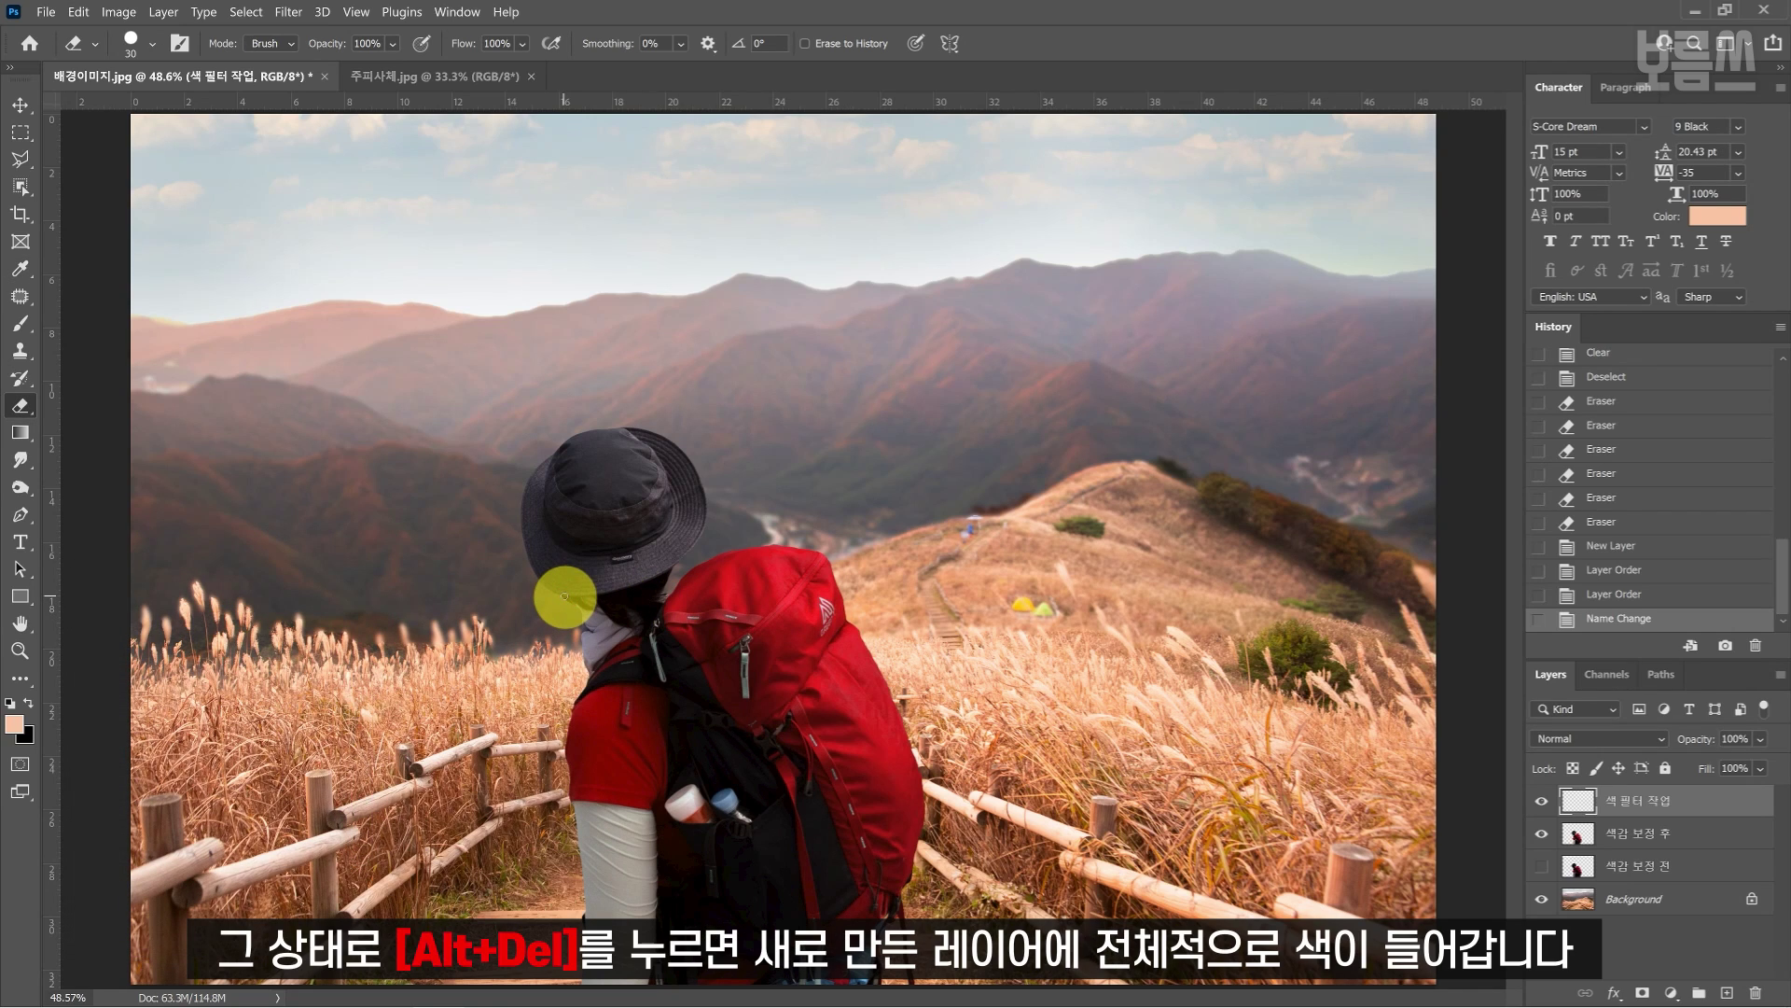
key(alt)
key(alt+Delete)
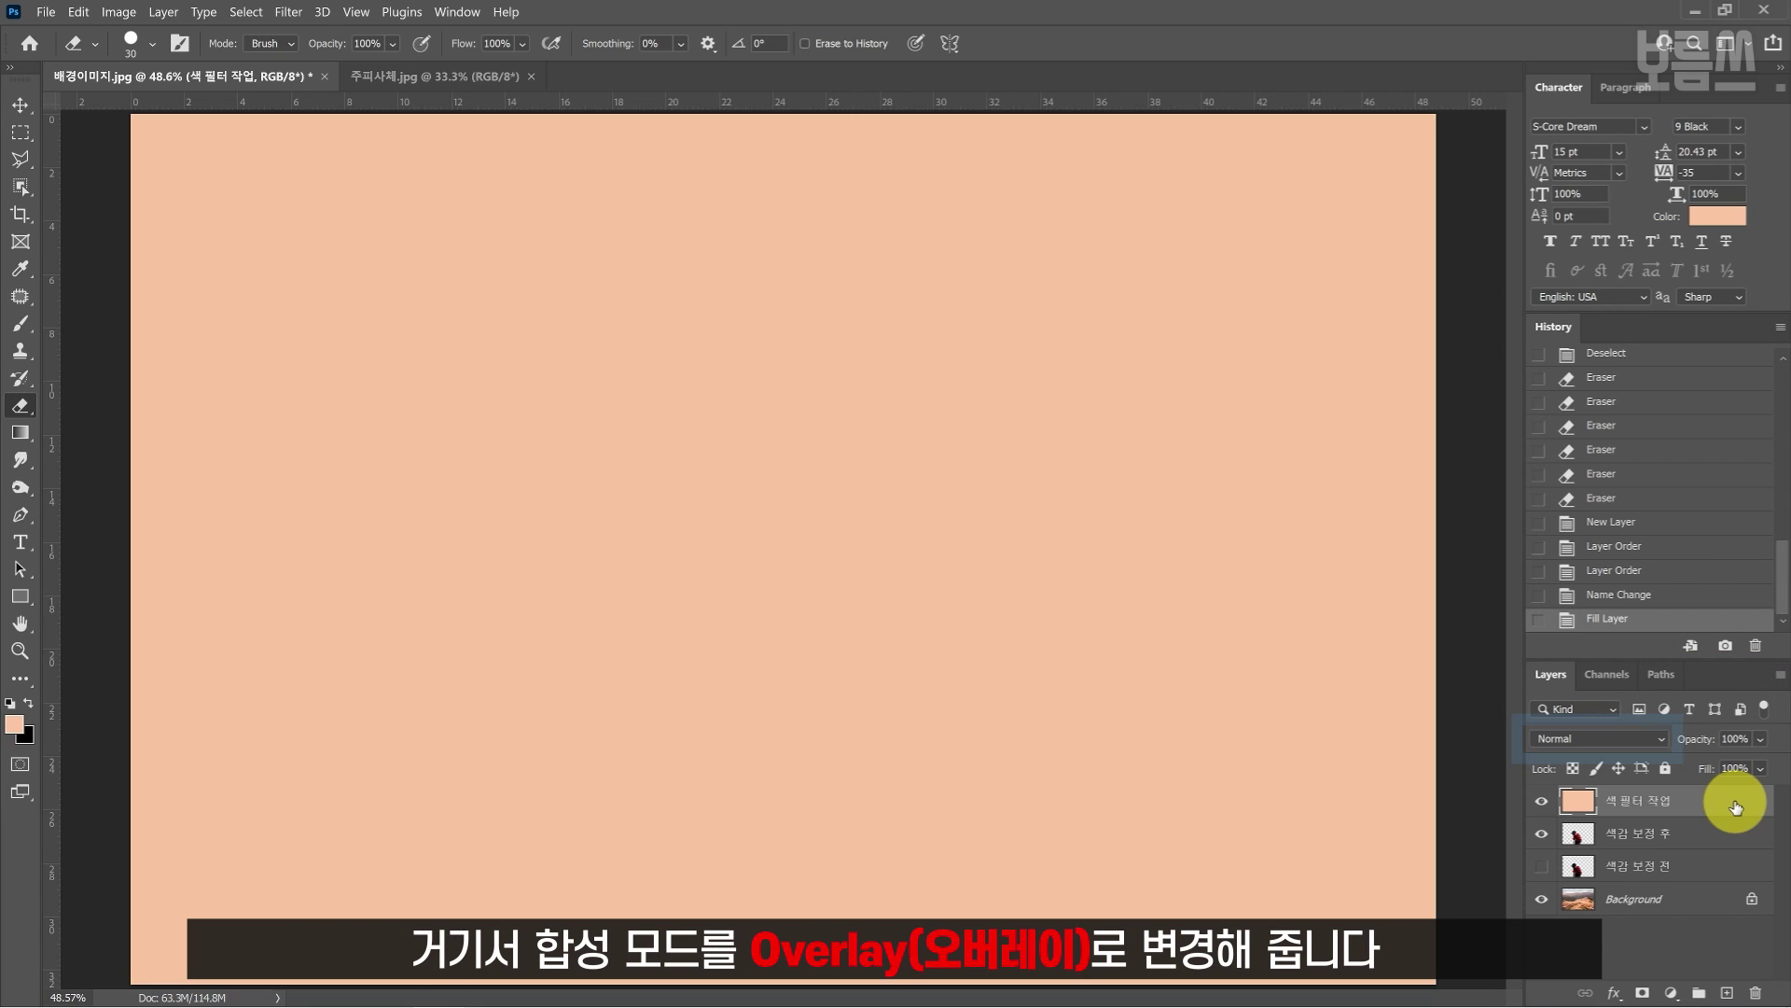
Set the layer 색 필터 작업 to Overlay blending and reduce its opacity to 10%.
click(1659, 736)
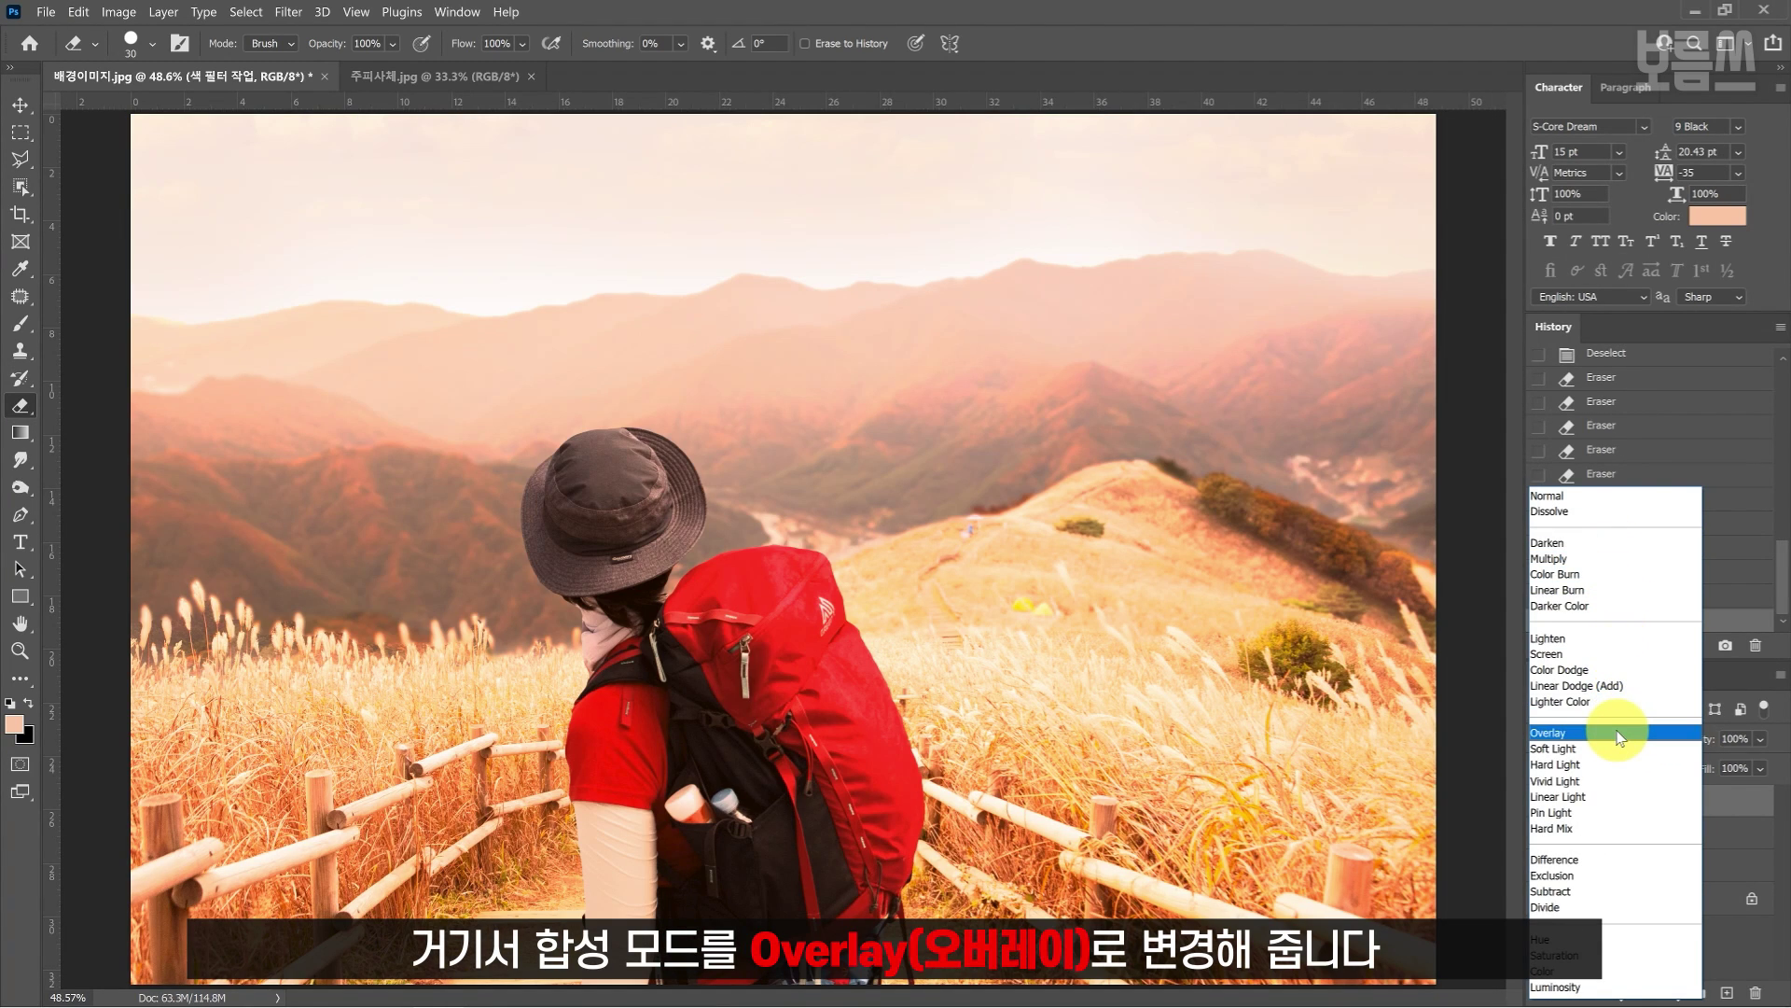
click(1618, 734)
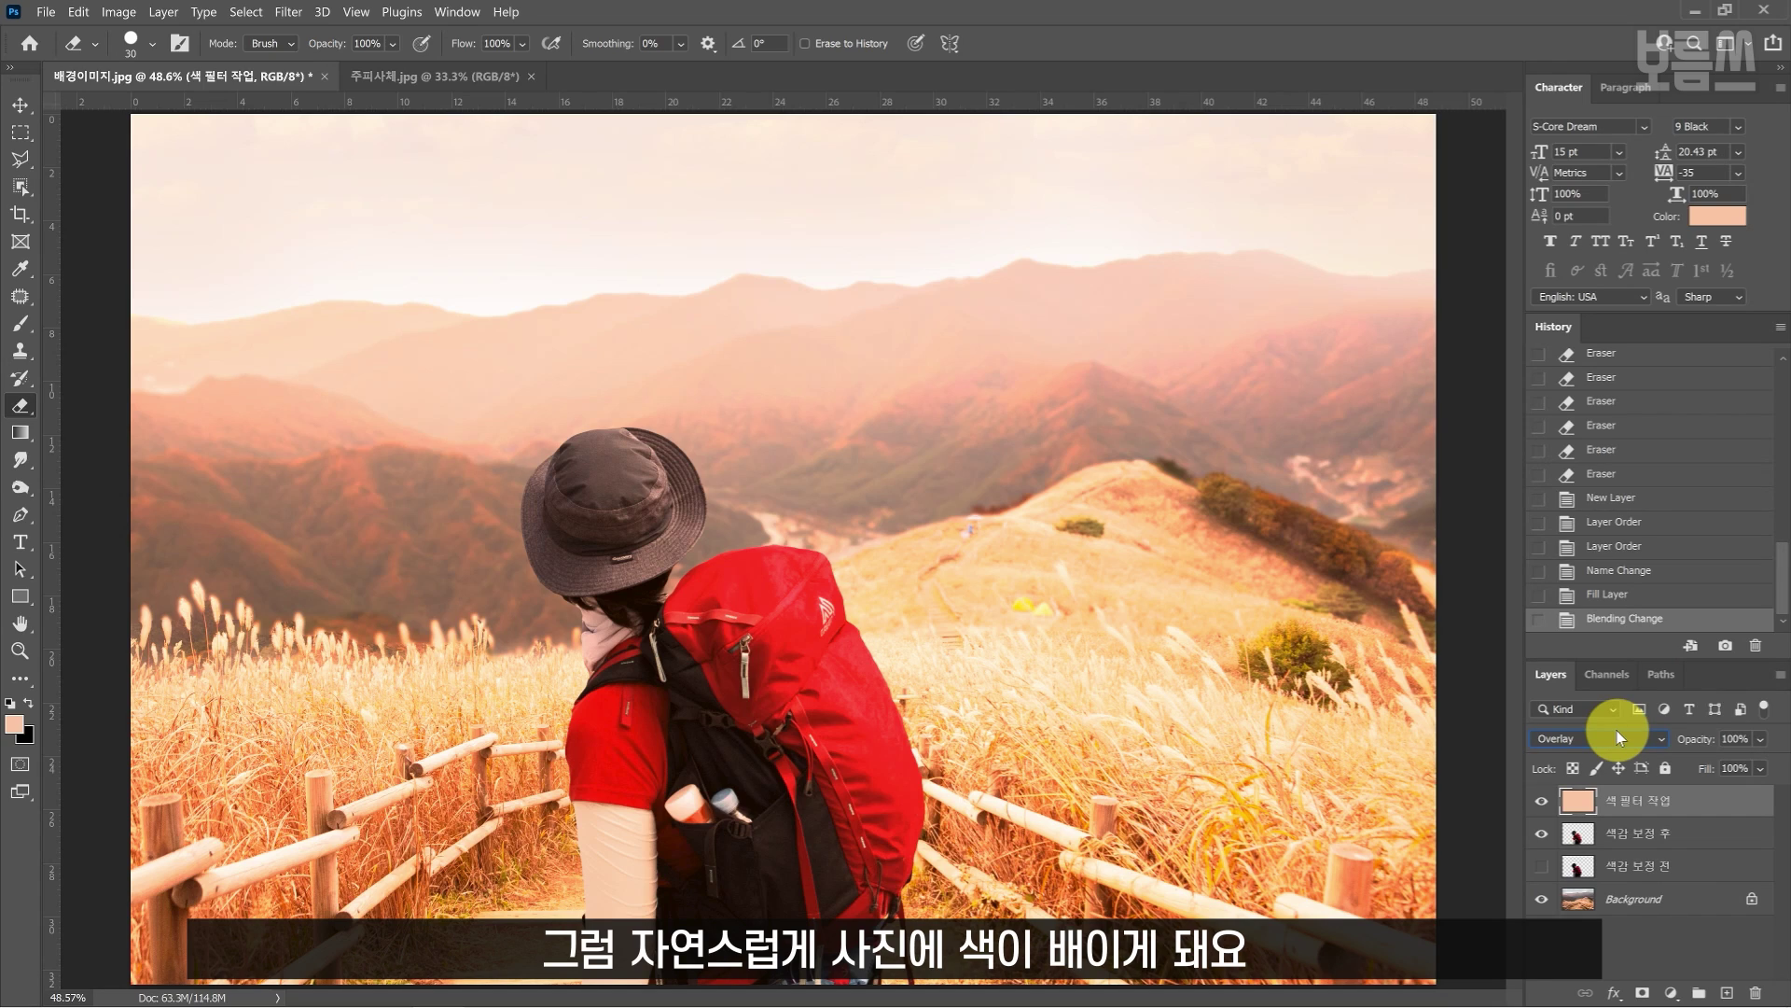
click(1761, 739)
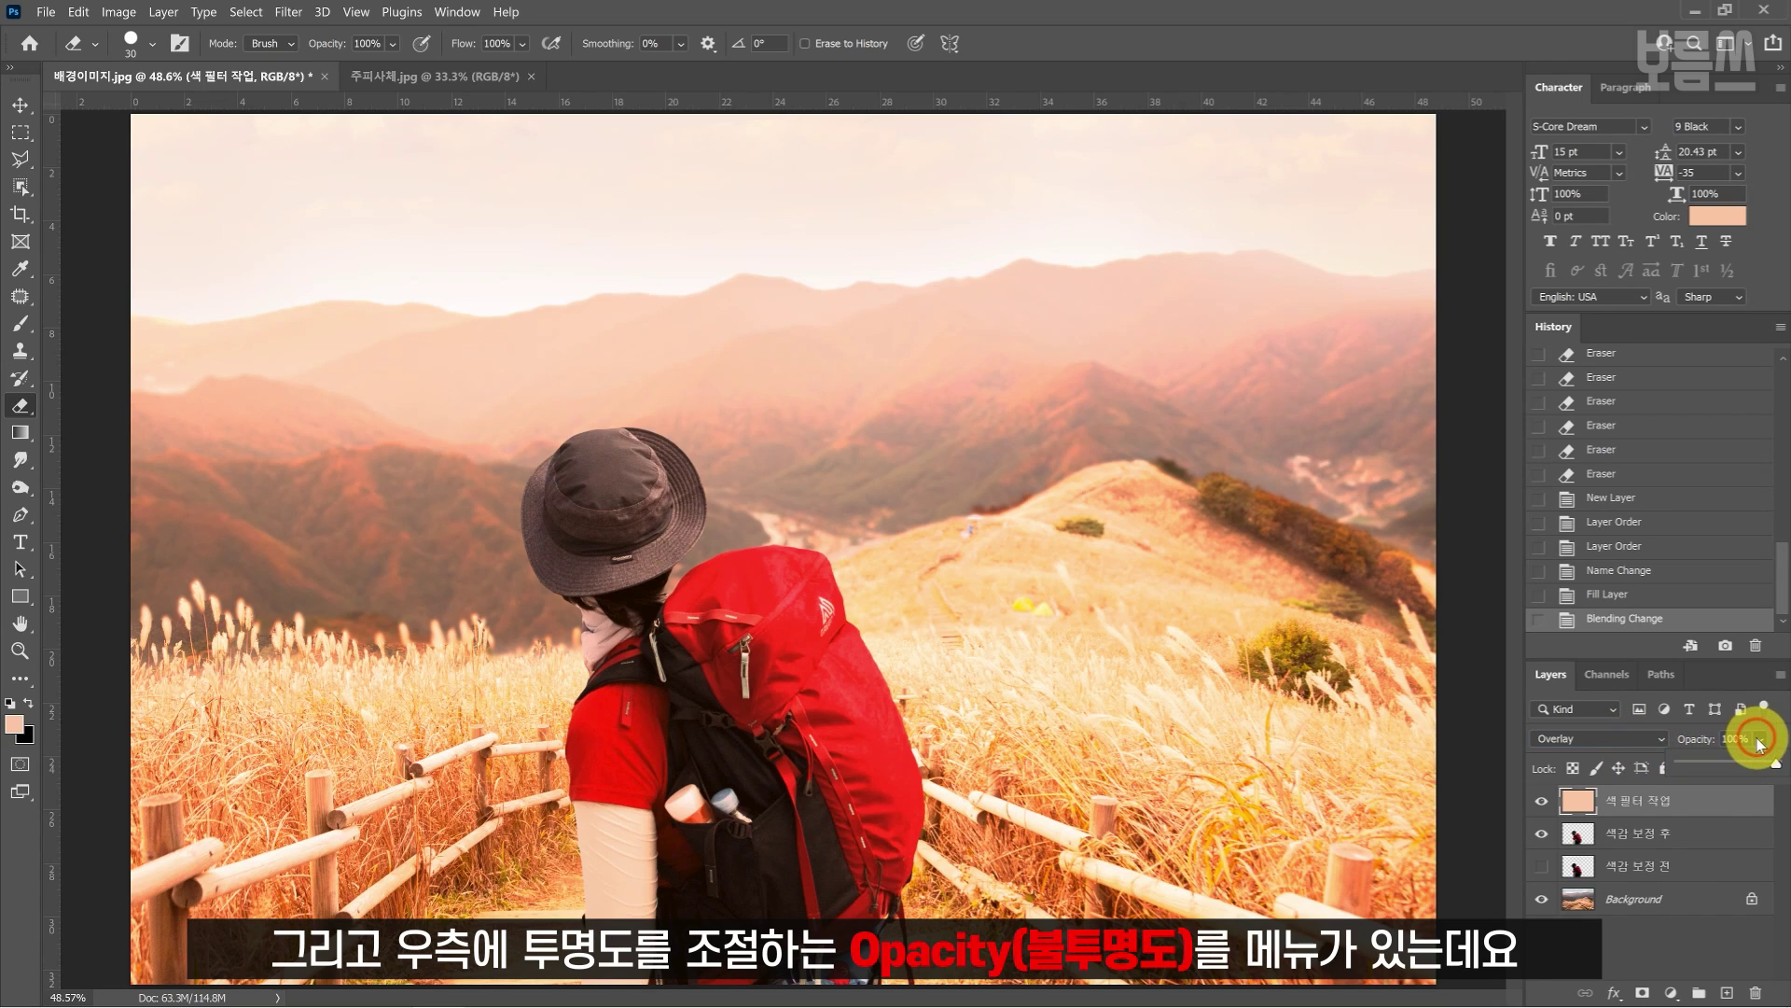
drag(1773, 765, 1689, 764)
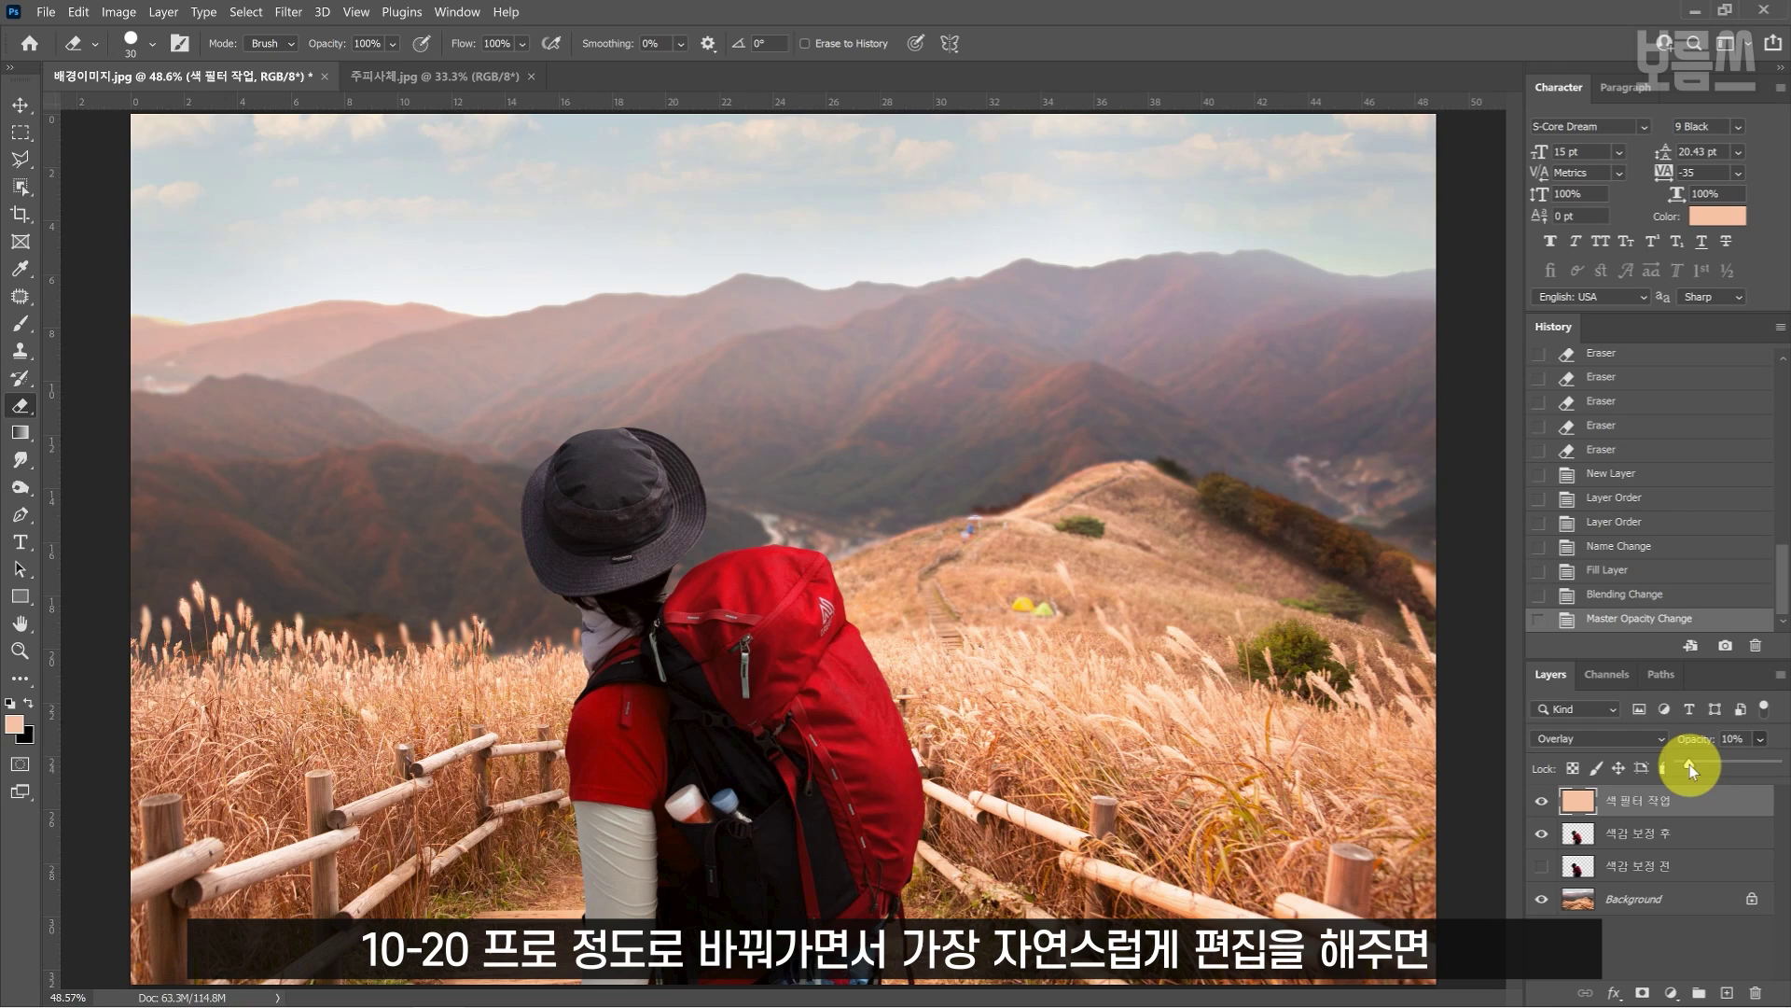
click(1761, 738)
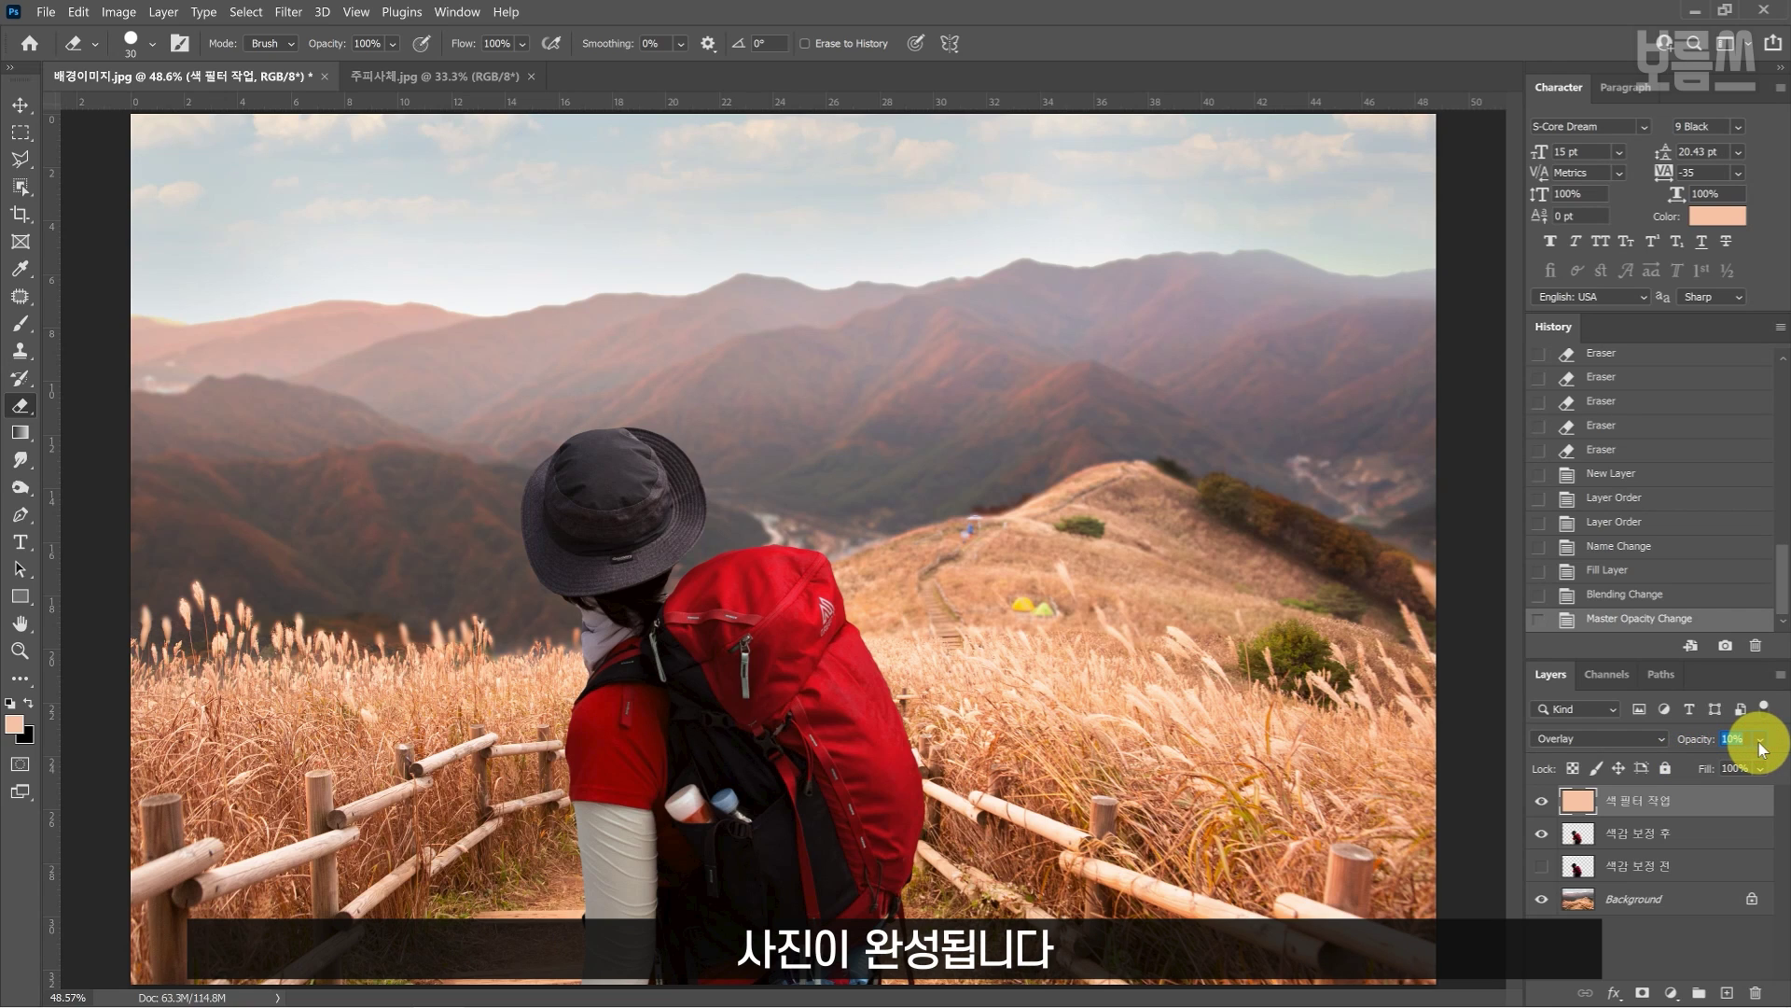